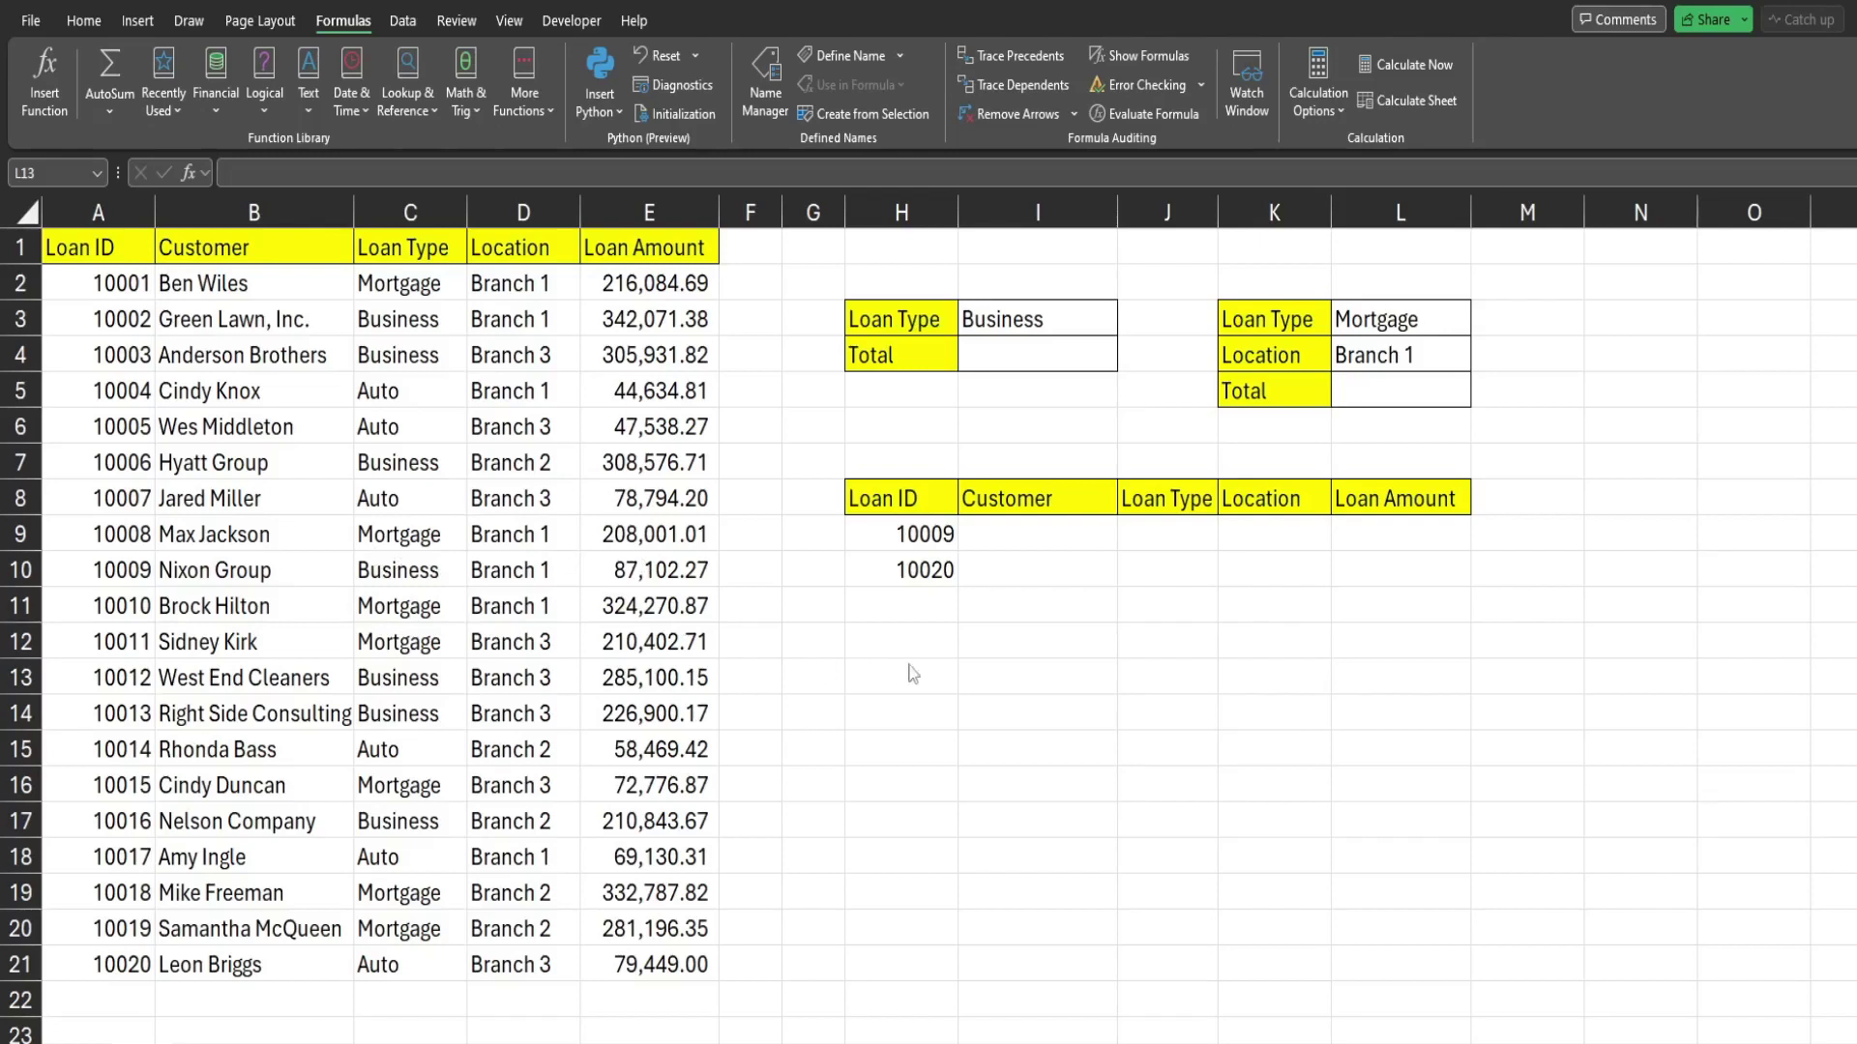
Step: Look over the Loan Type and Loan Amount columns and cancel a formula started in I4
{"action": "left_click", "coordinate": [421, 205]}
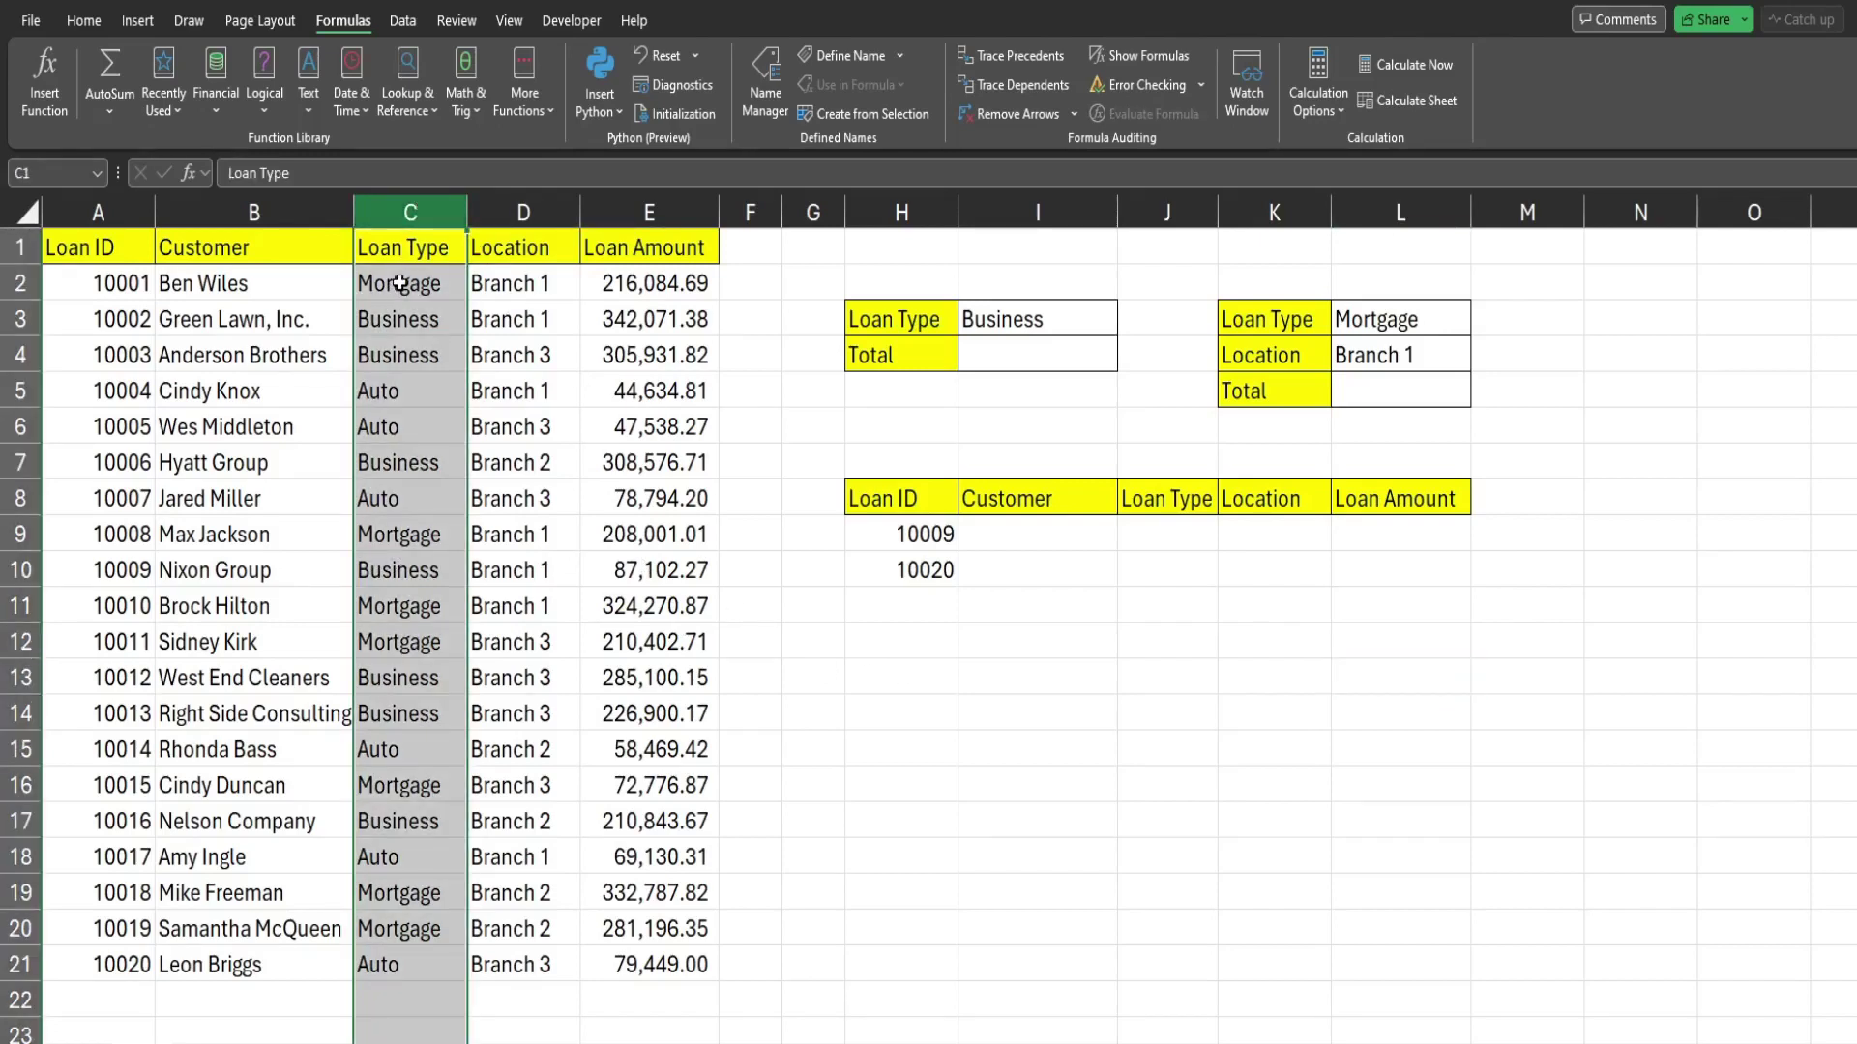
{"action": "left_click", "coordinate": [641, 214]}
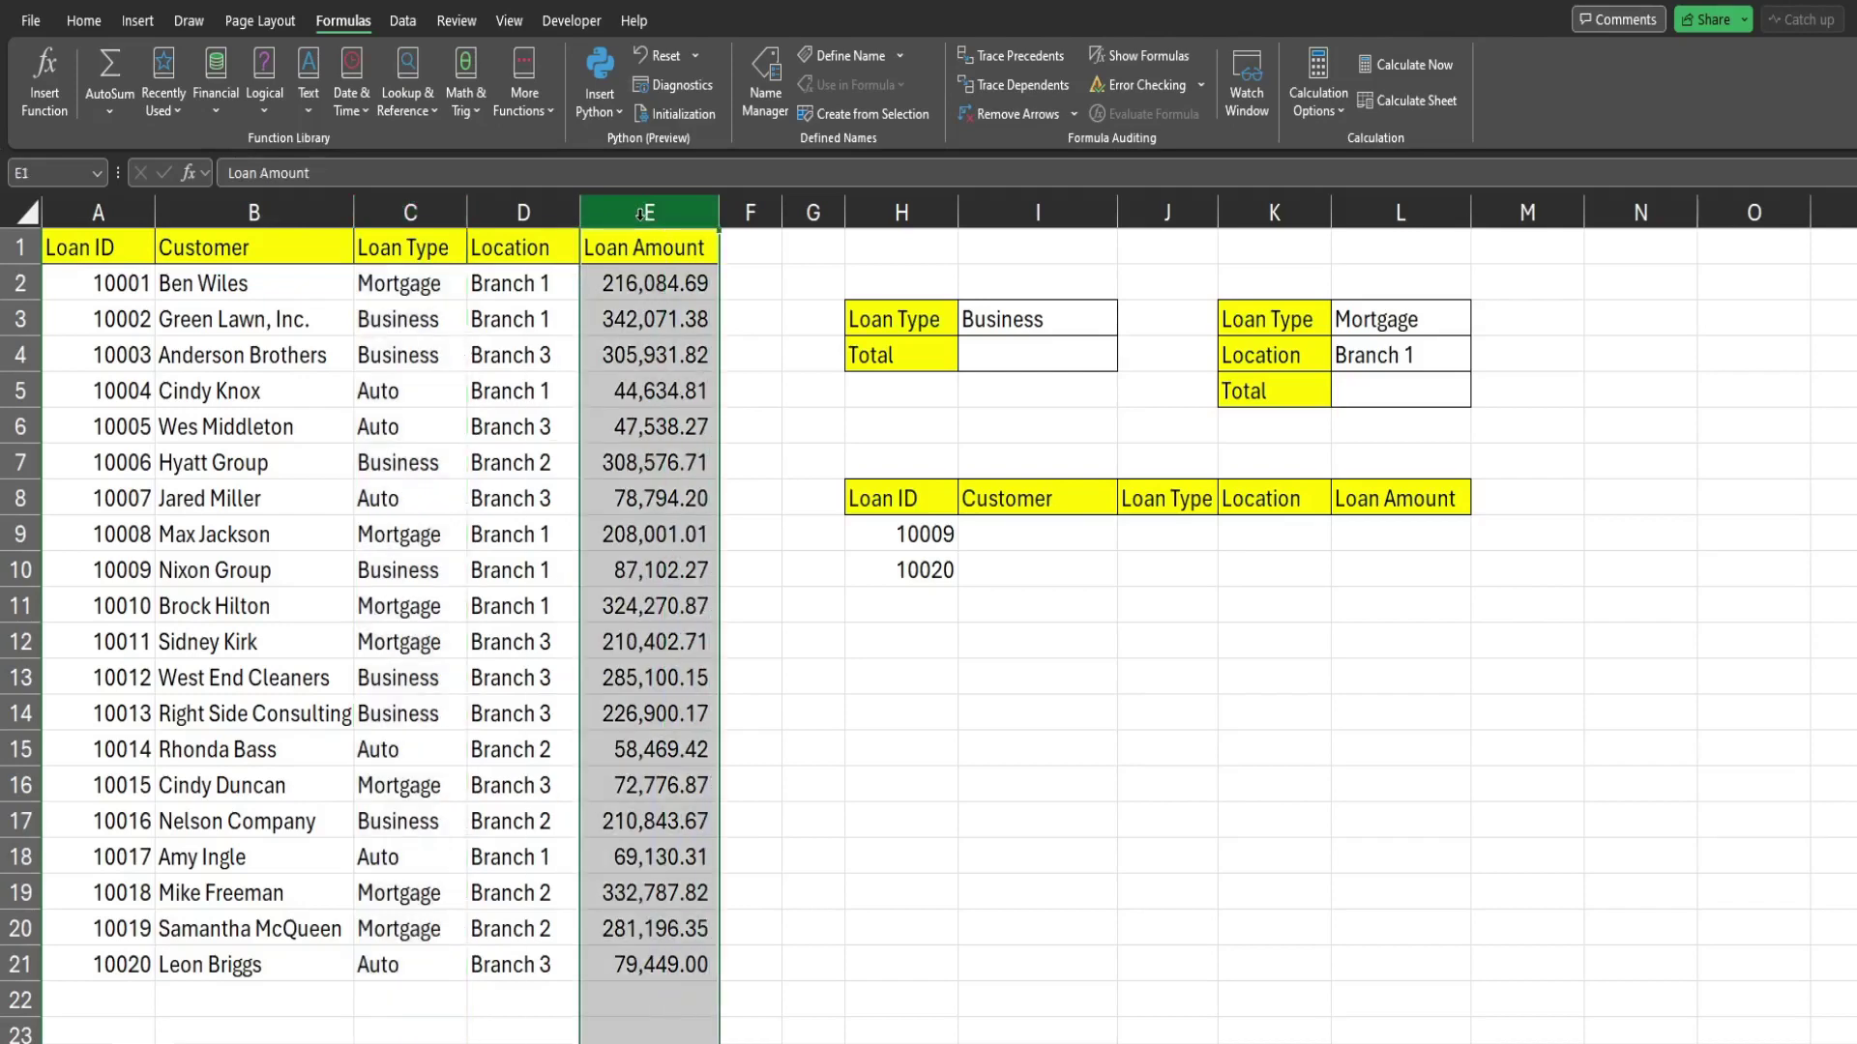
{"action": "left_click", "coordinate": [1025, 360]}
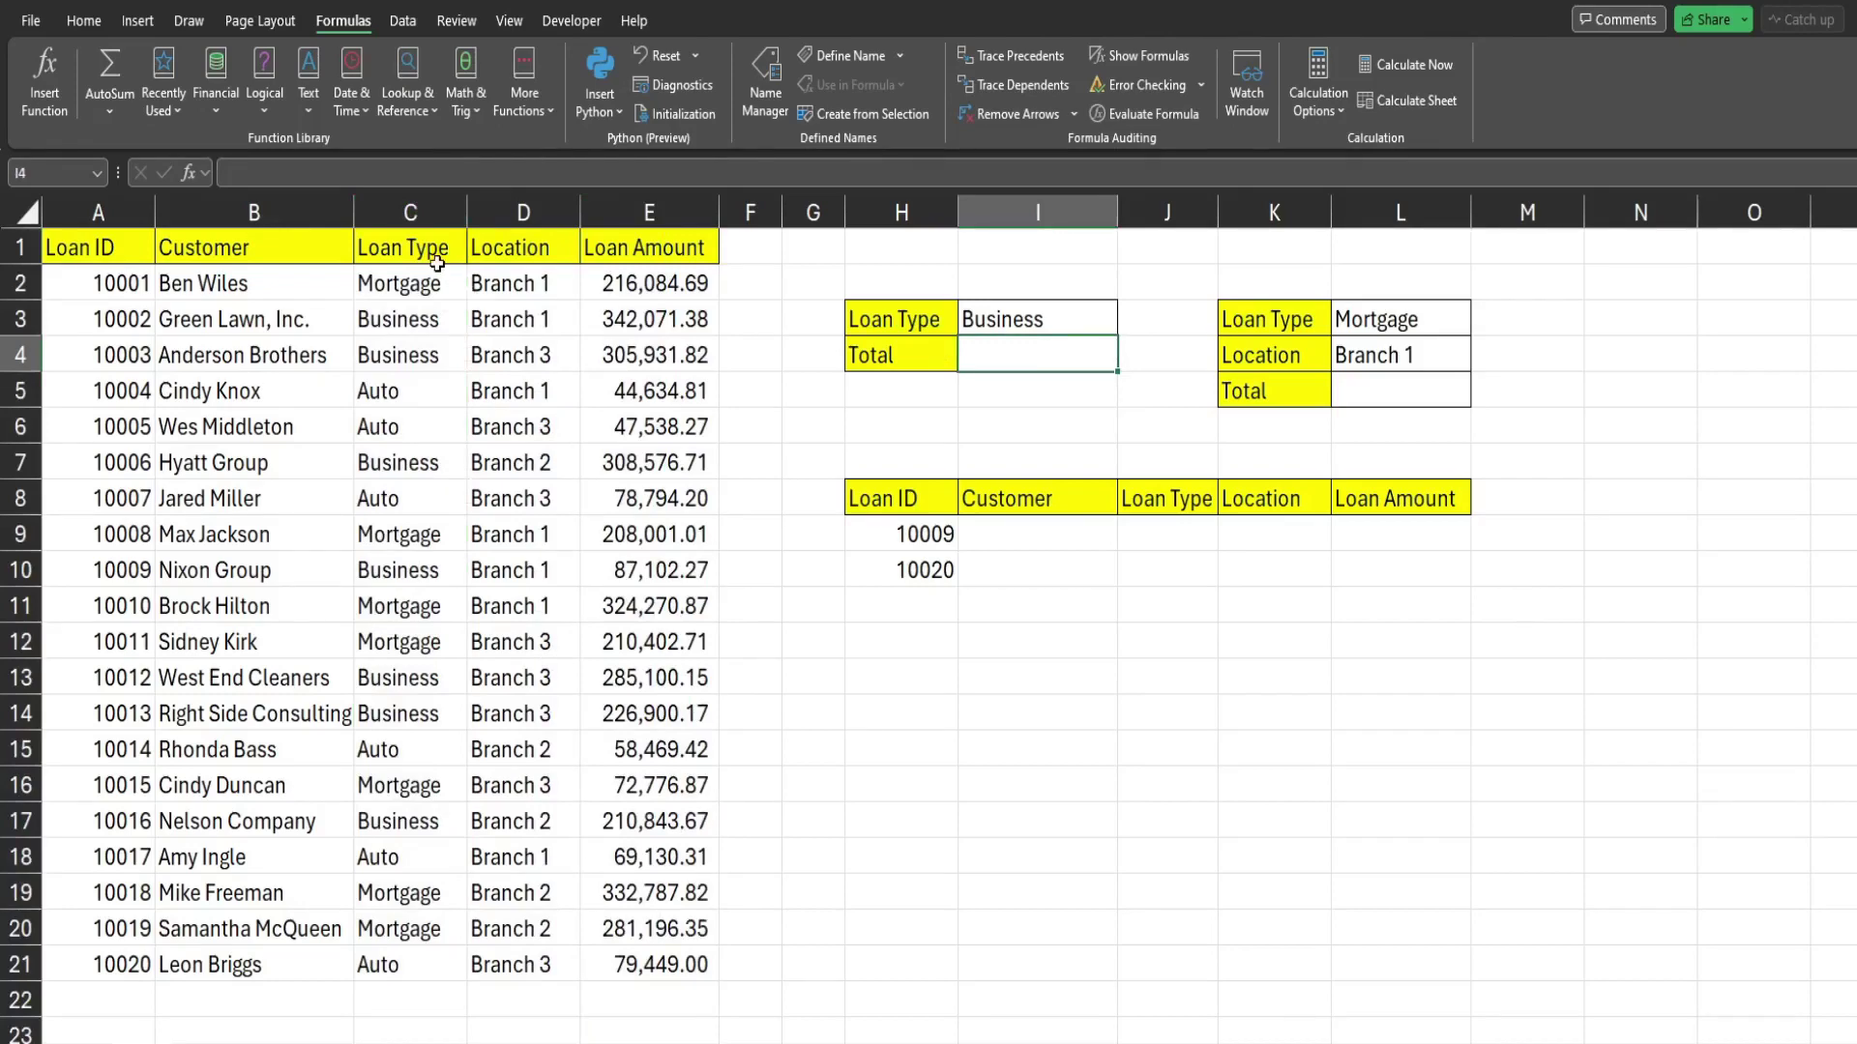
{"action": "left_click", "coordinate": [425, 211]}
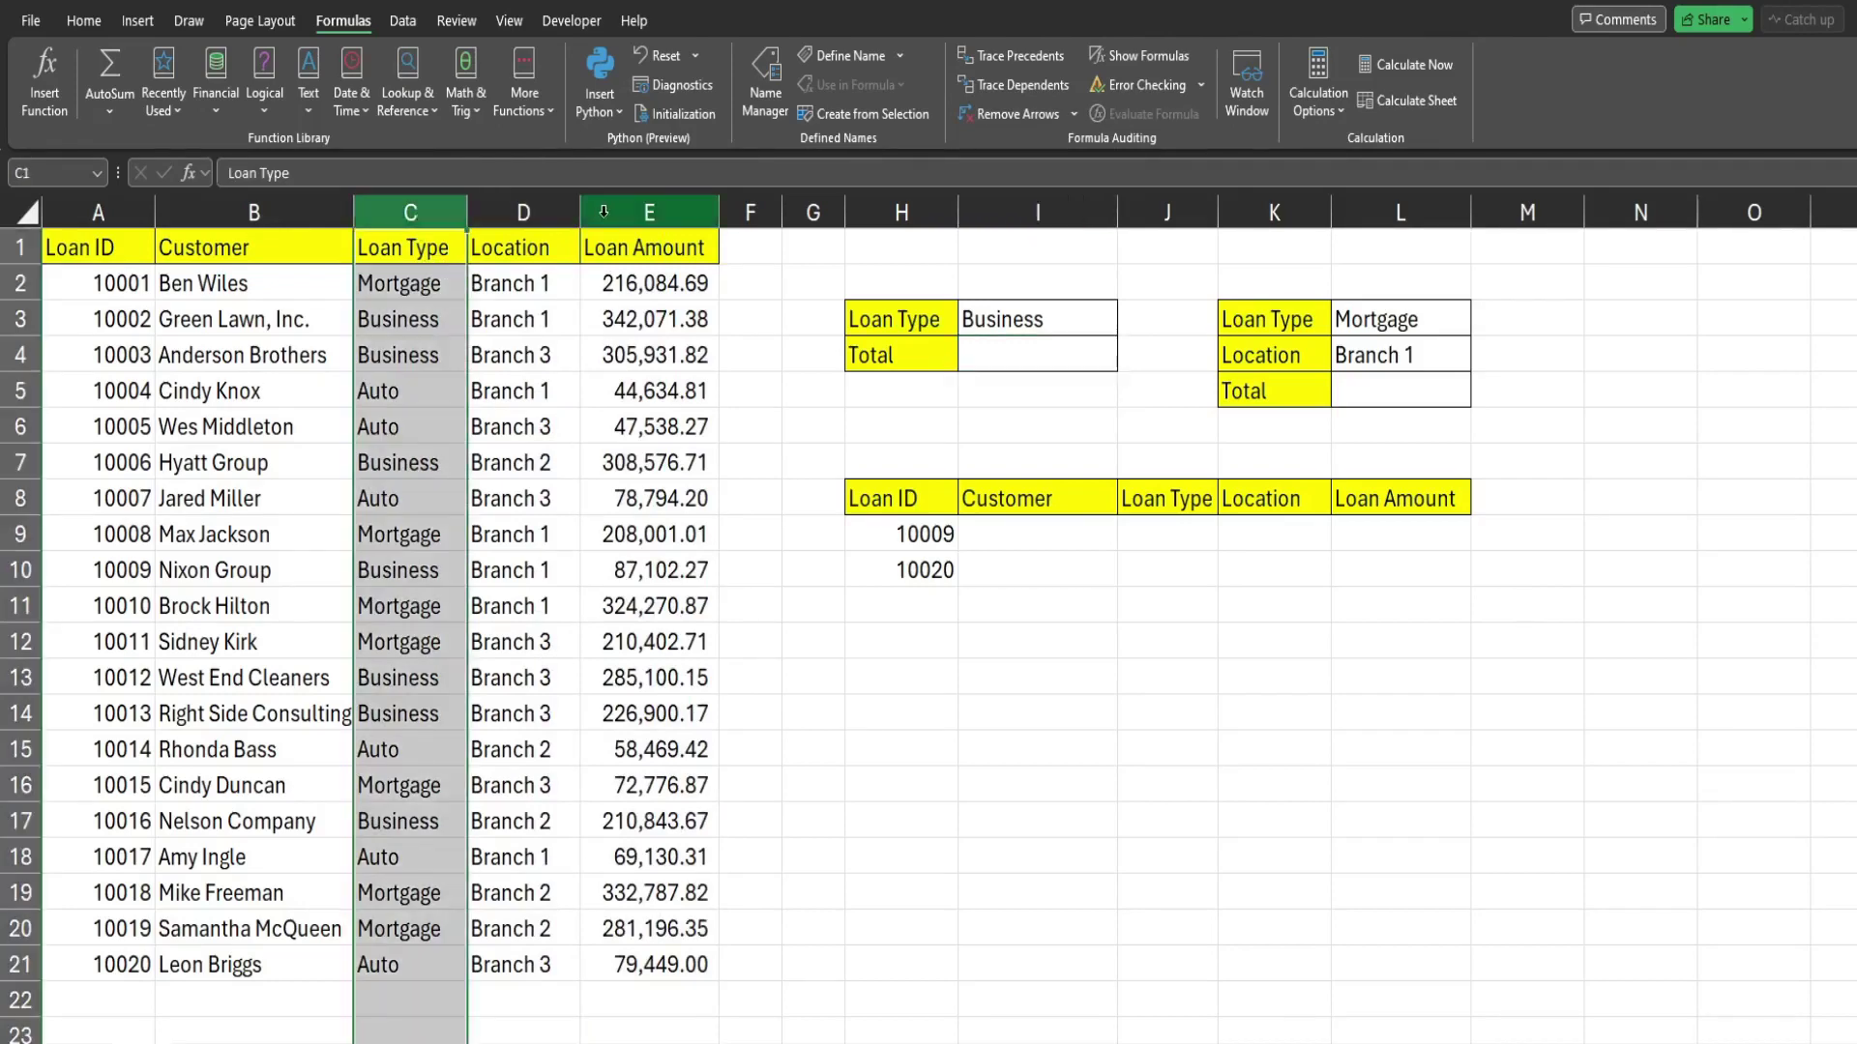
{"action": "left_click", "coordinate": [604, 211]}
{"action": "left_click", "coordinate": [1037, 354]}
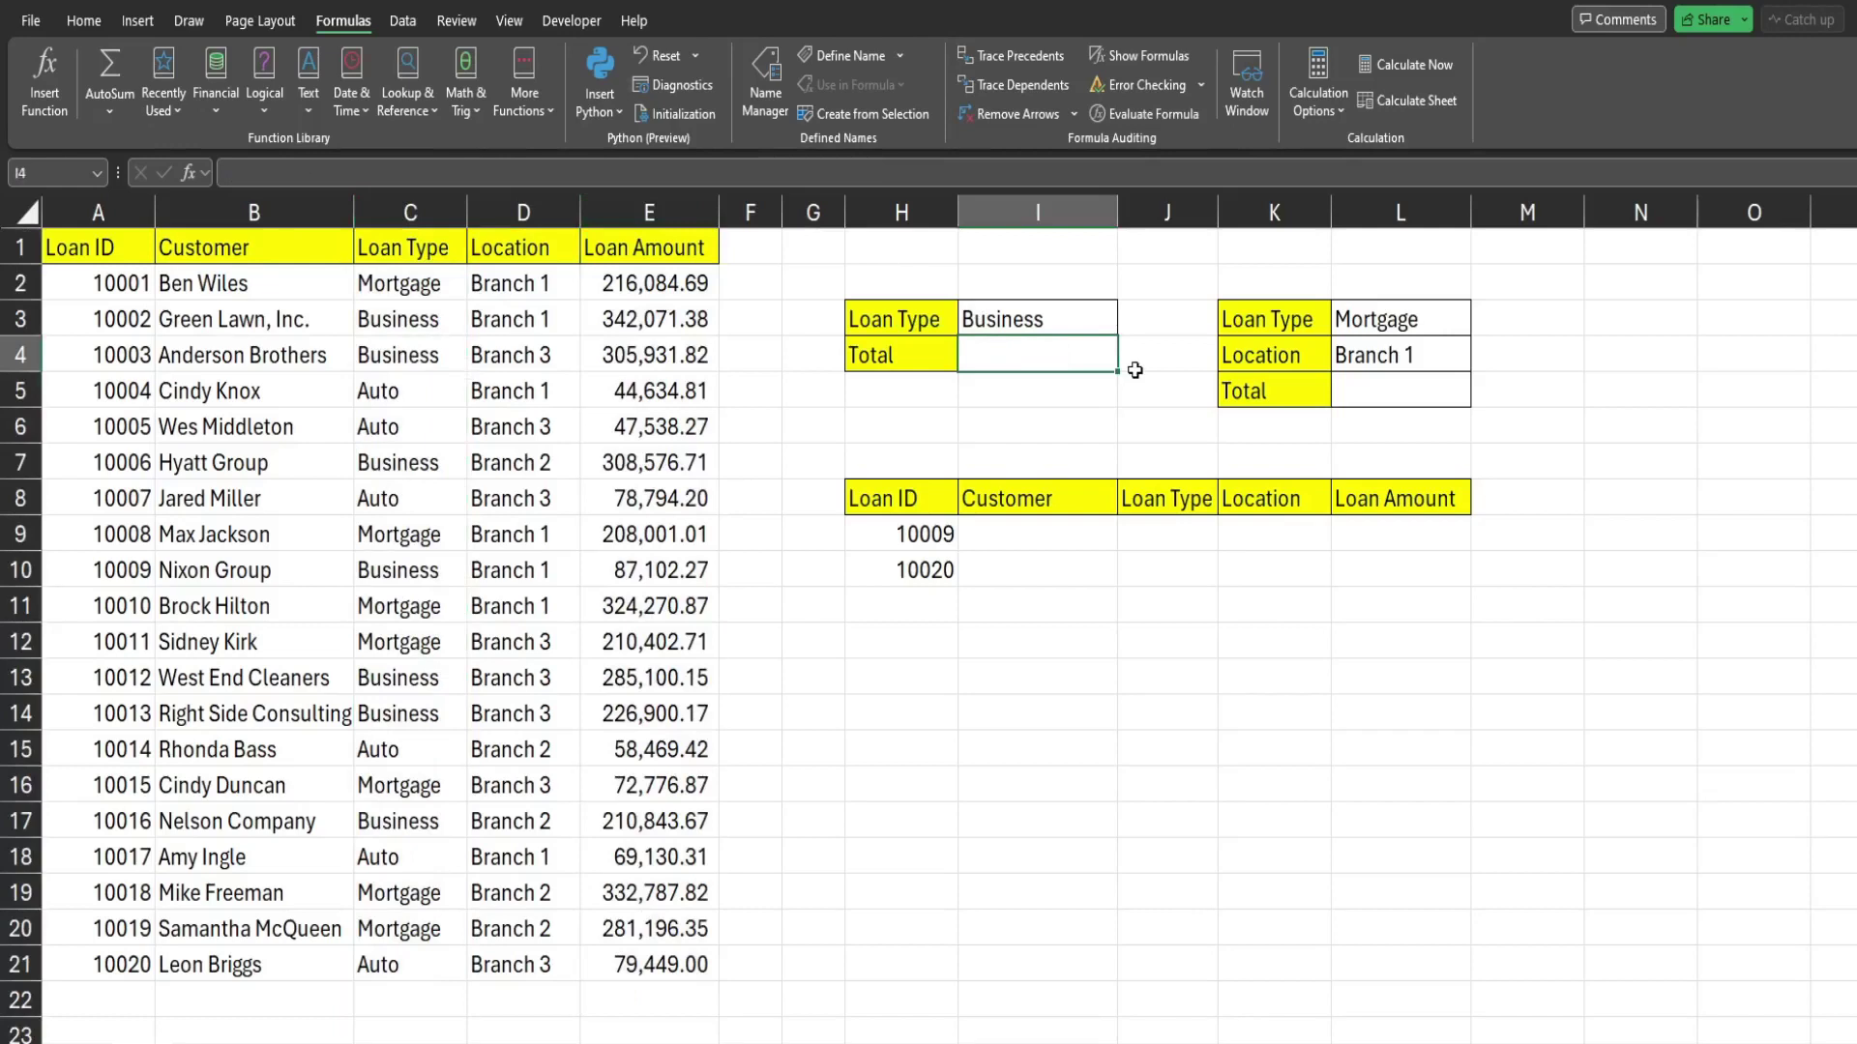
{"action": "type", "text": "="}
{"action": "key", "text": "Escape"}
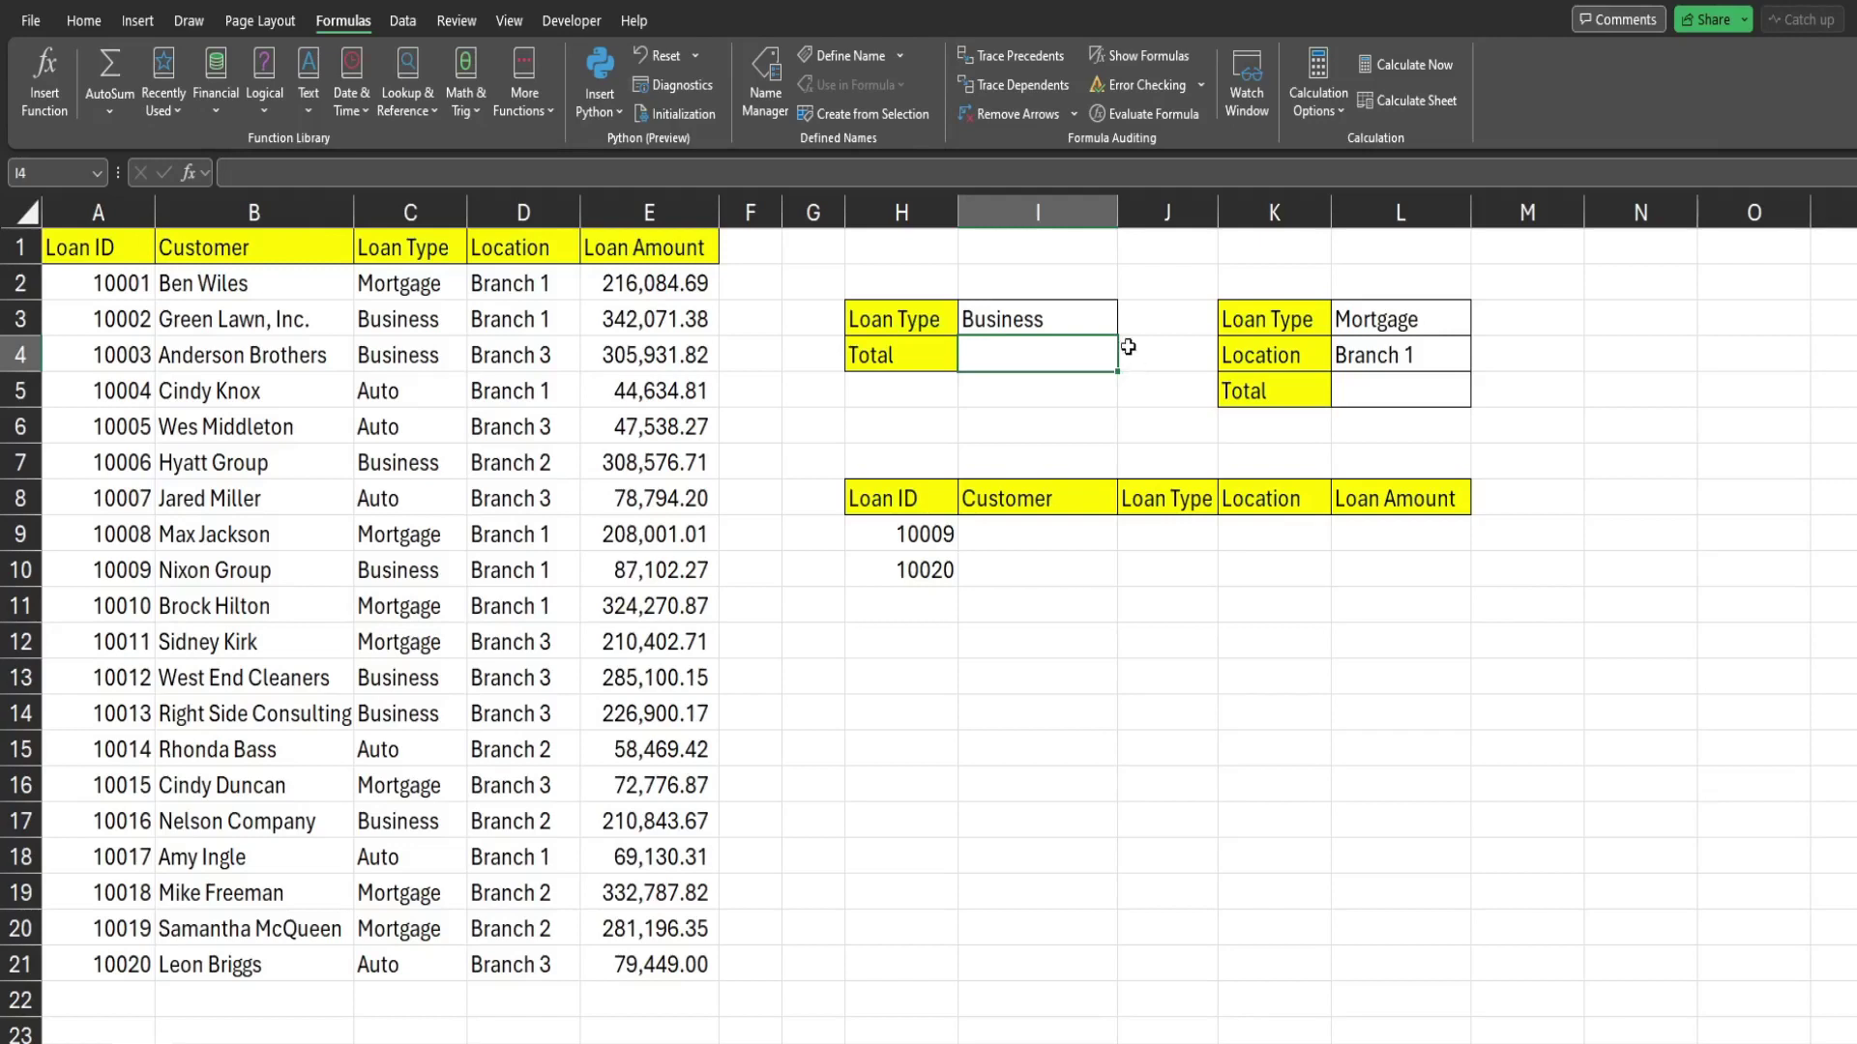
Step: Define the name Loan_Type referring to all of column C
{"action": "left_click", "coordinate": [768, 113]}
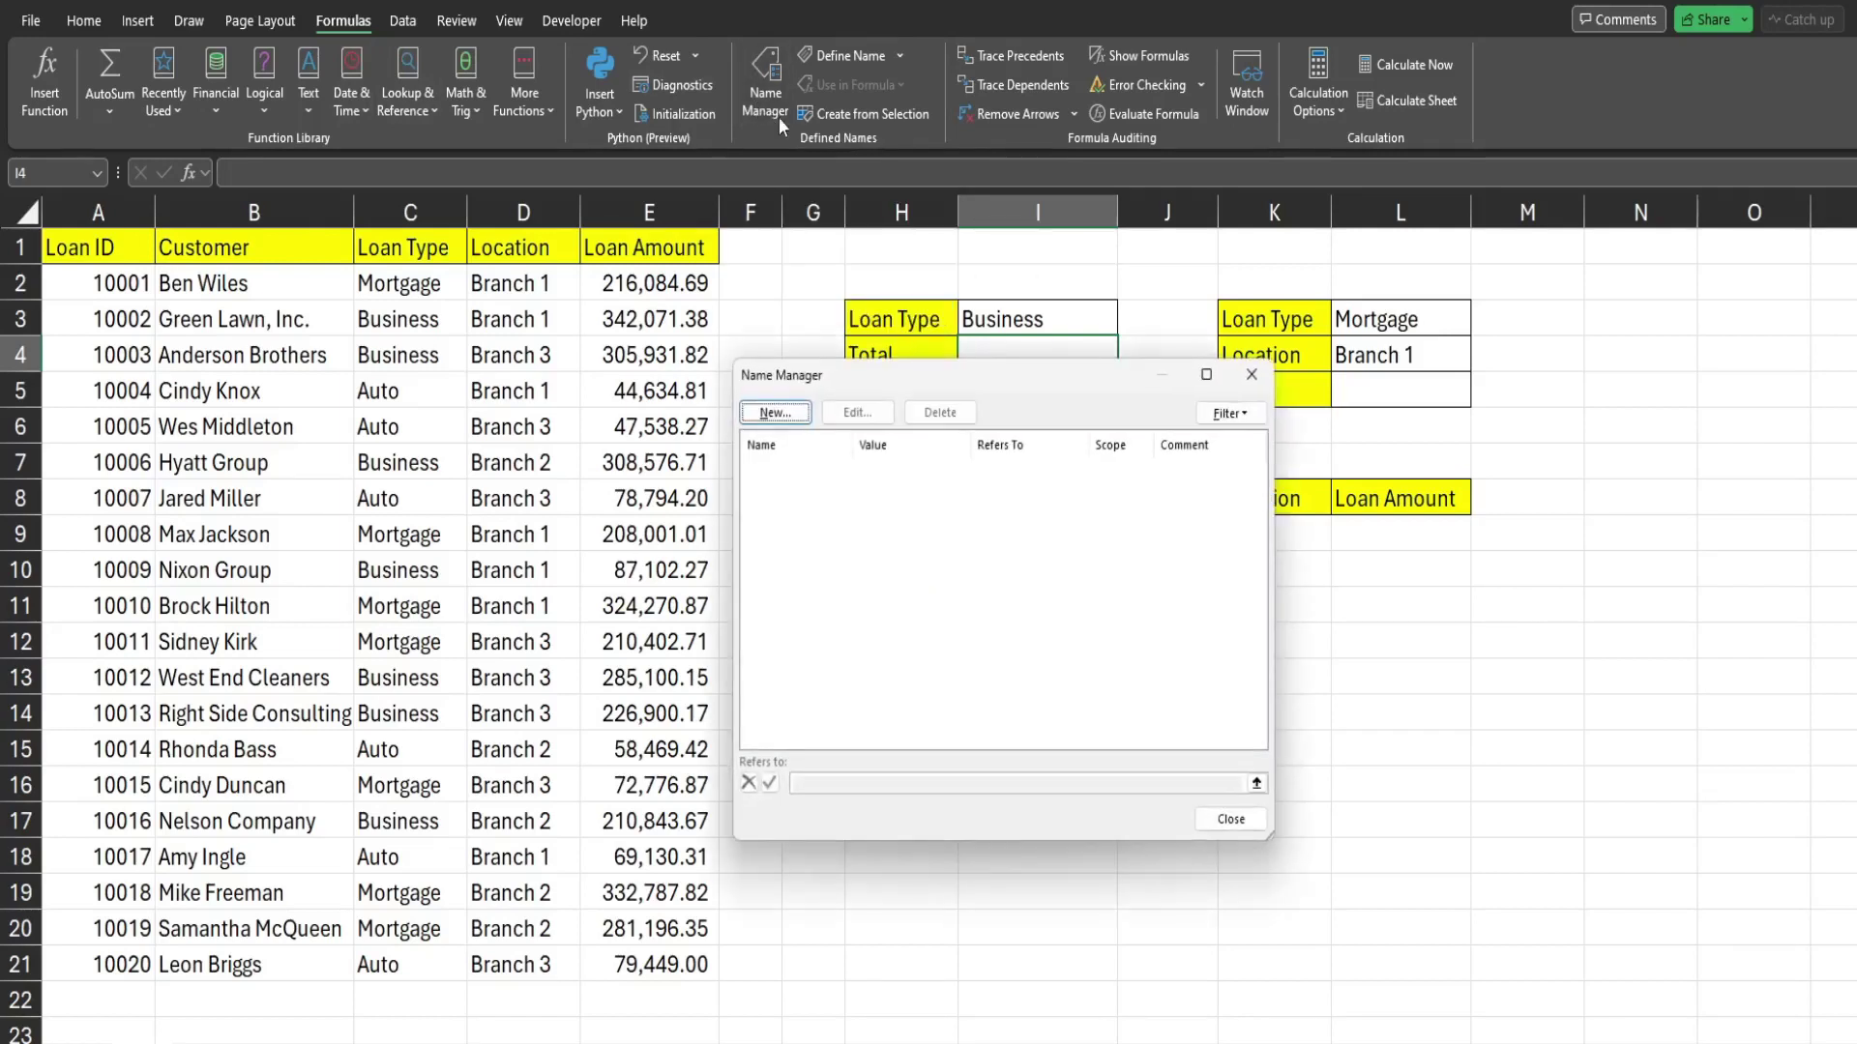
{"action": "left_click", "coordinate": [774, 414]}
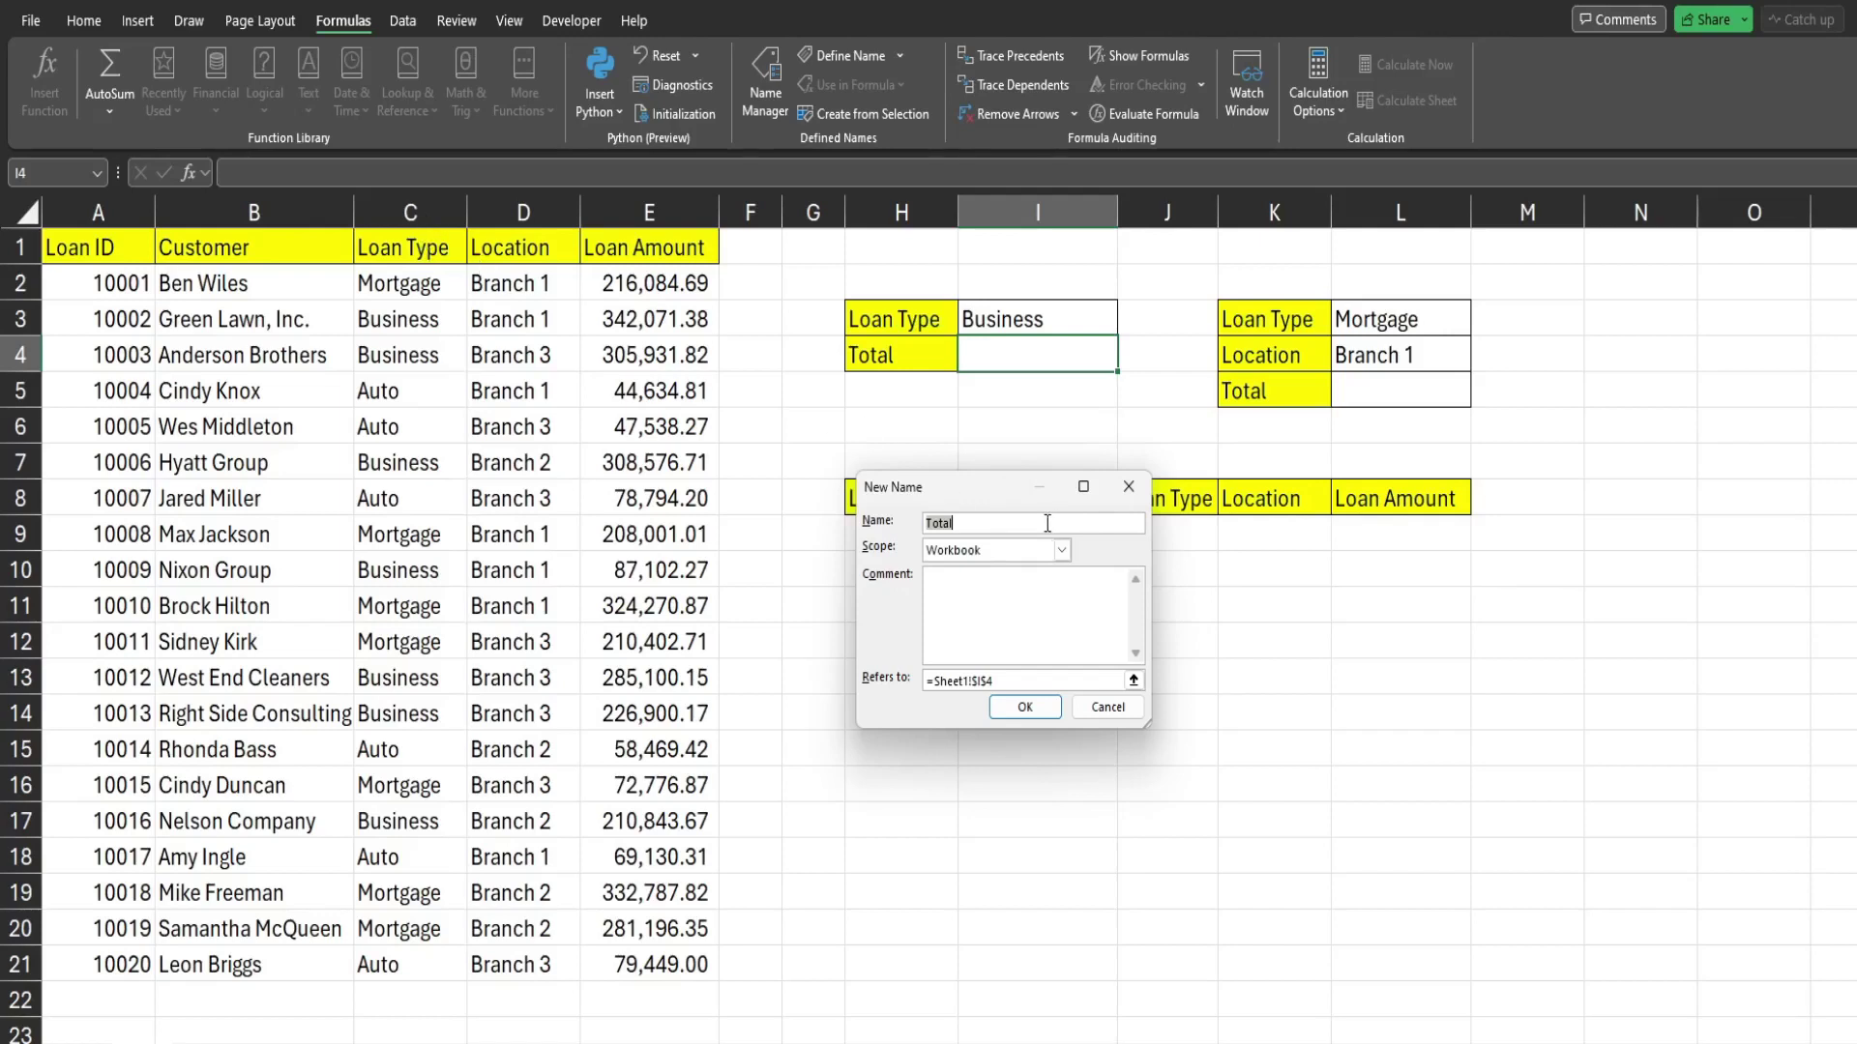
{"action": "type", "text": "Loan_Typ"}
{"action": "key", "text": "Tab"}
{"action": "key", "text": "Tab"}
{"action": "key", "text": "Tab"}
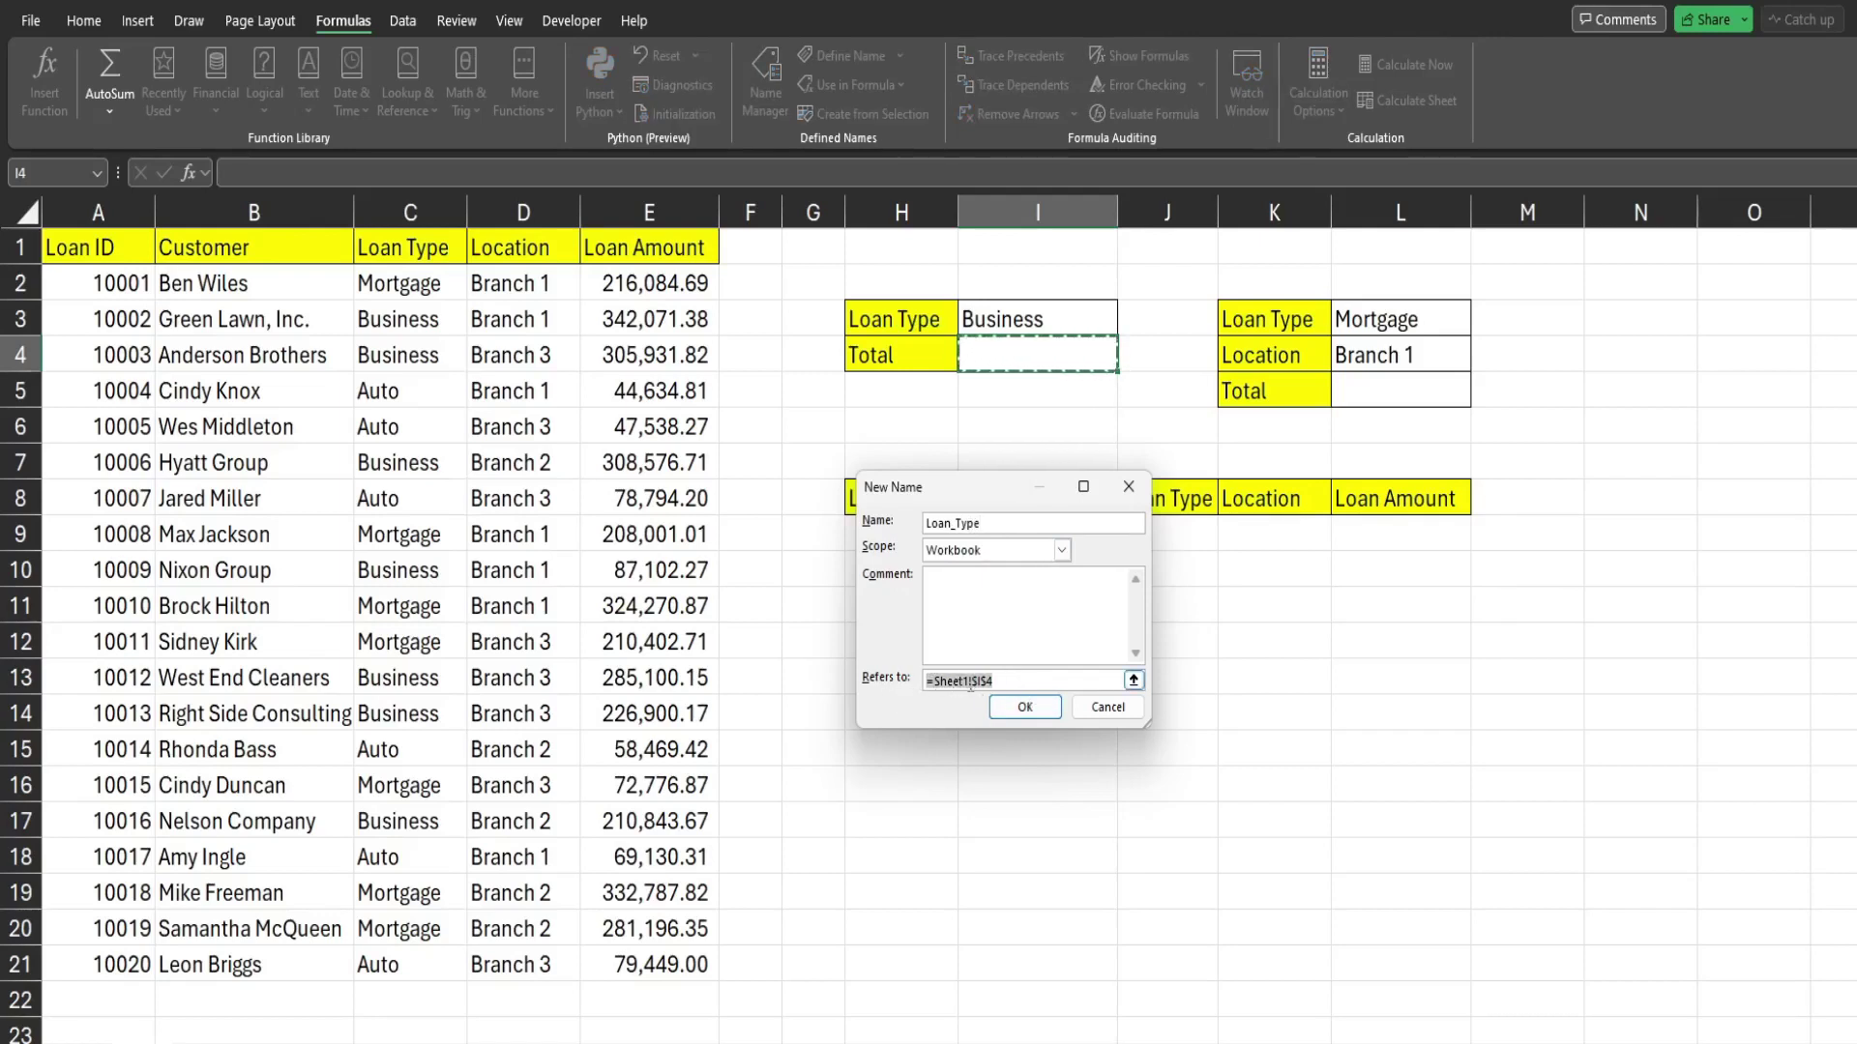
{"action": "left_click", "coordinate": [418, 211]}
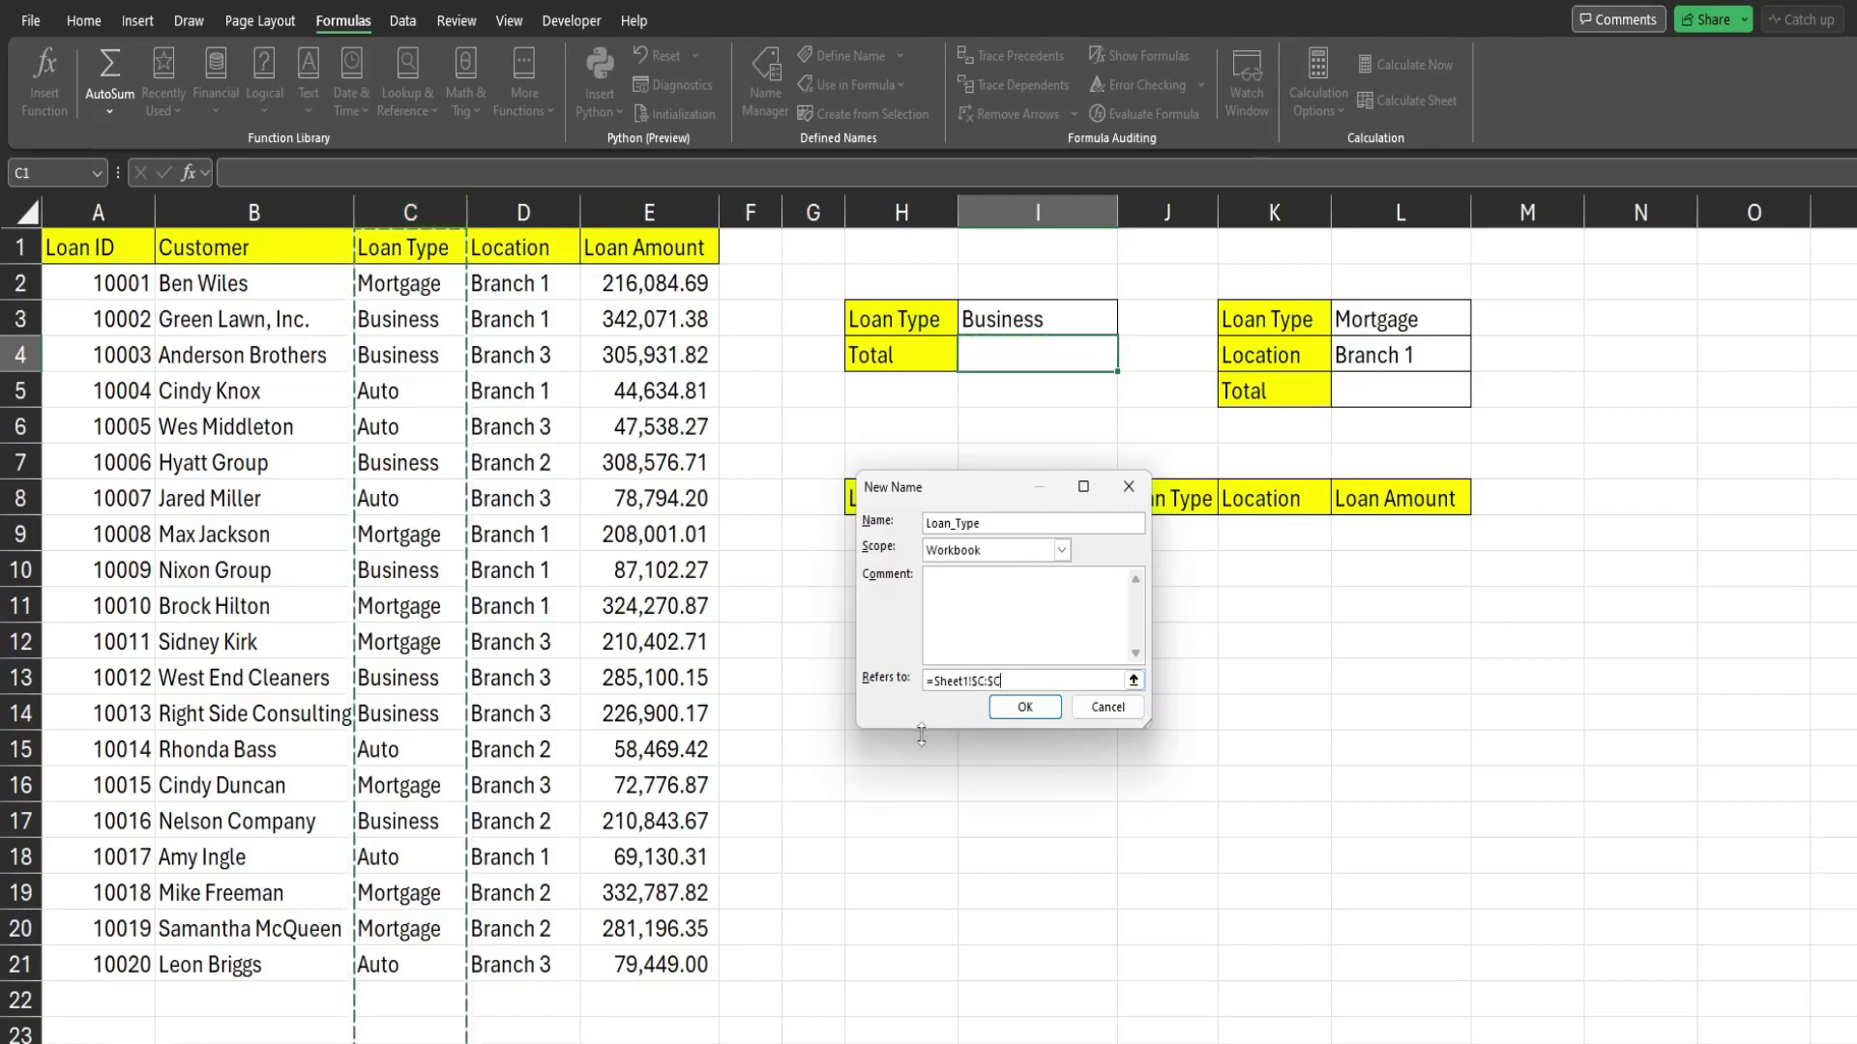
{"action": "left_click", "coordinate": [1025, 707]}
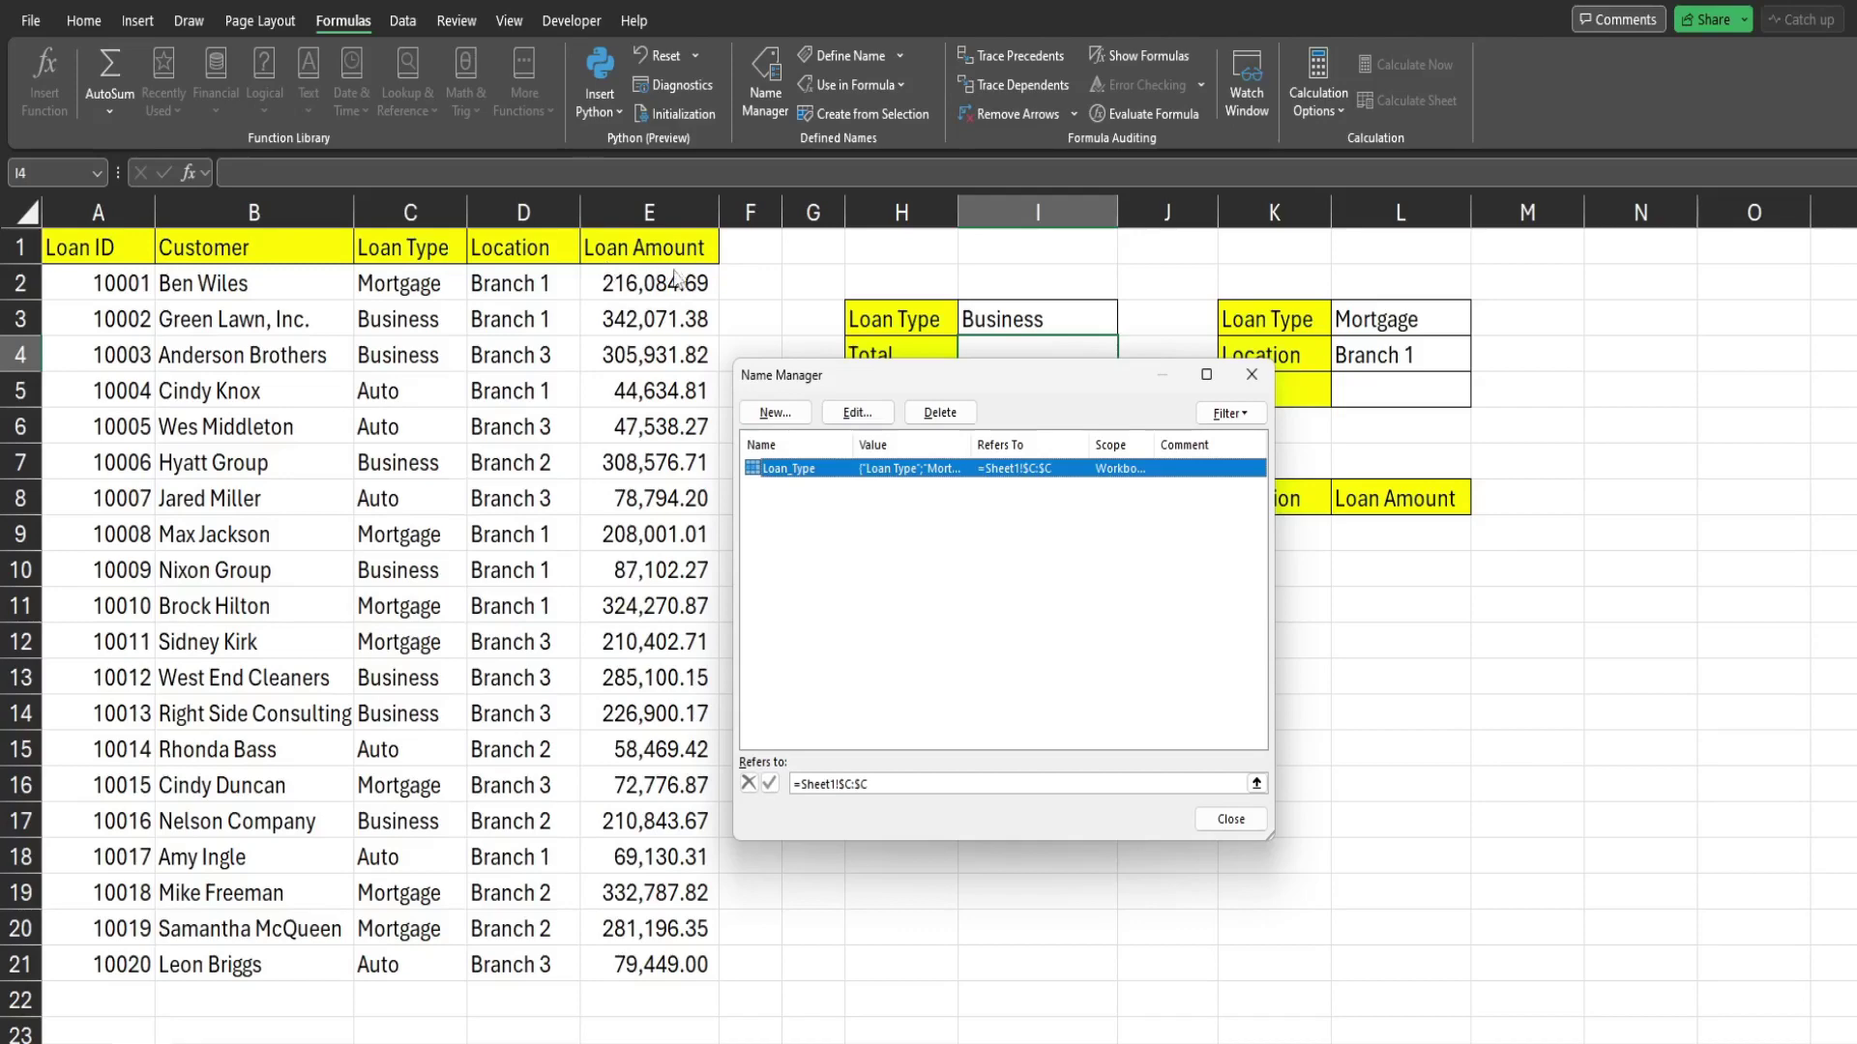
Step: Add the name Loan_Amount for all of column E and close the names list
{"action": "left_click", "coordinate": [797, 414]}
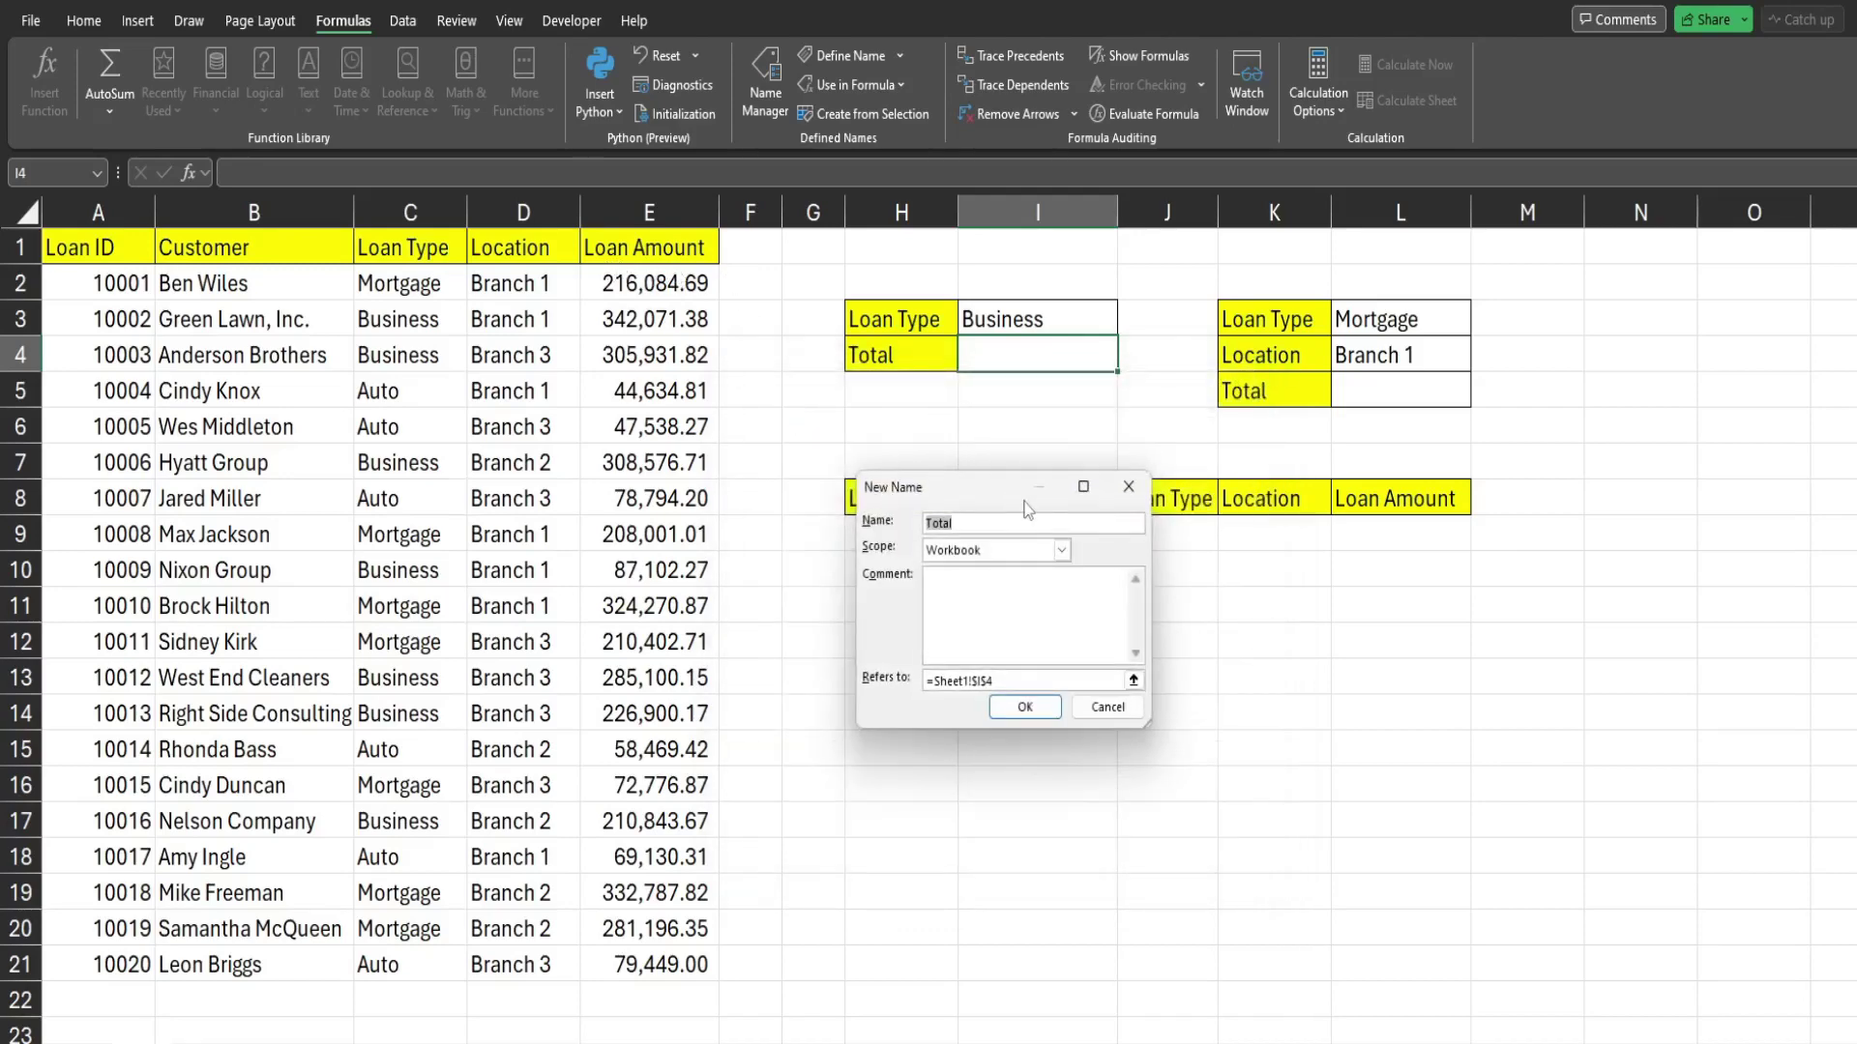
{"action": "type", "text": "Loan_Amount"}
{"action": "left_click", "coordinate": [951, 685]}
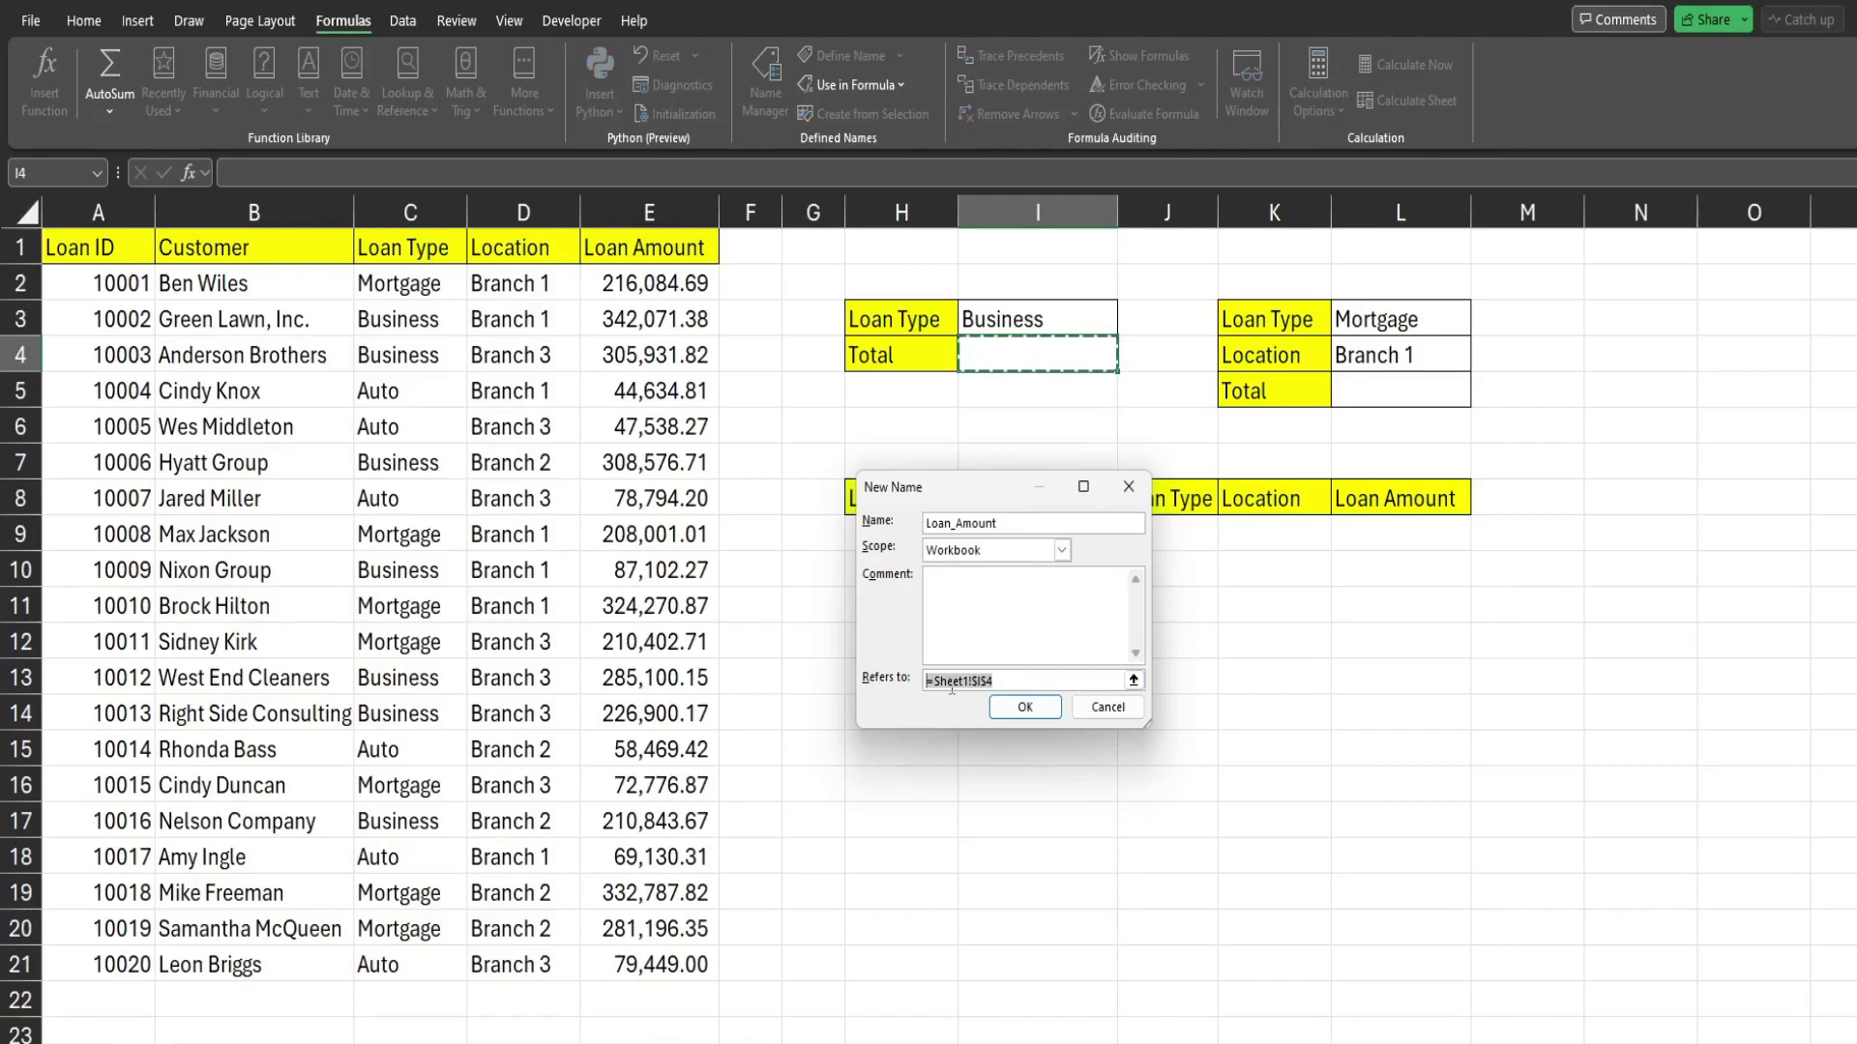
{"action": "left_click", "coordinate": [648, 213]}
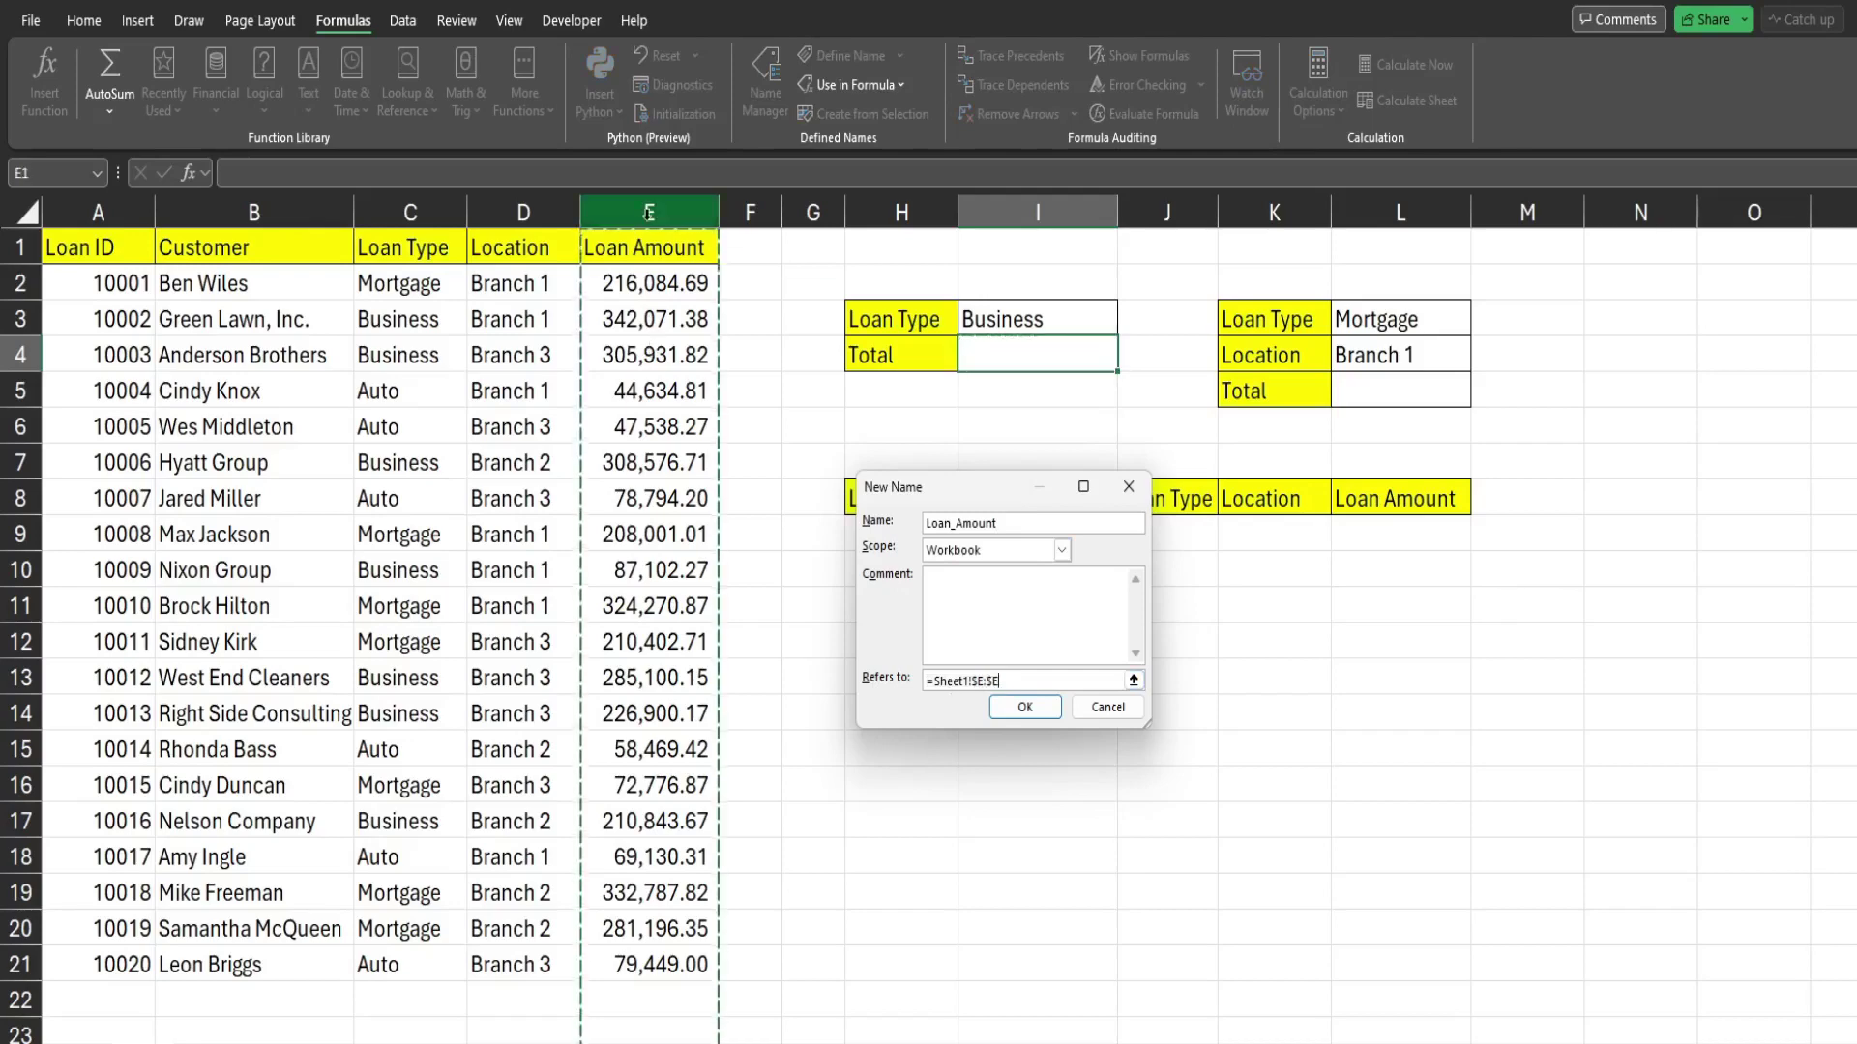
{"action": "left_click", "coordinate": [1025, 706]}
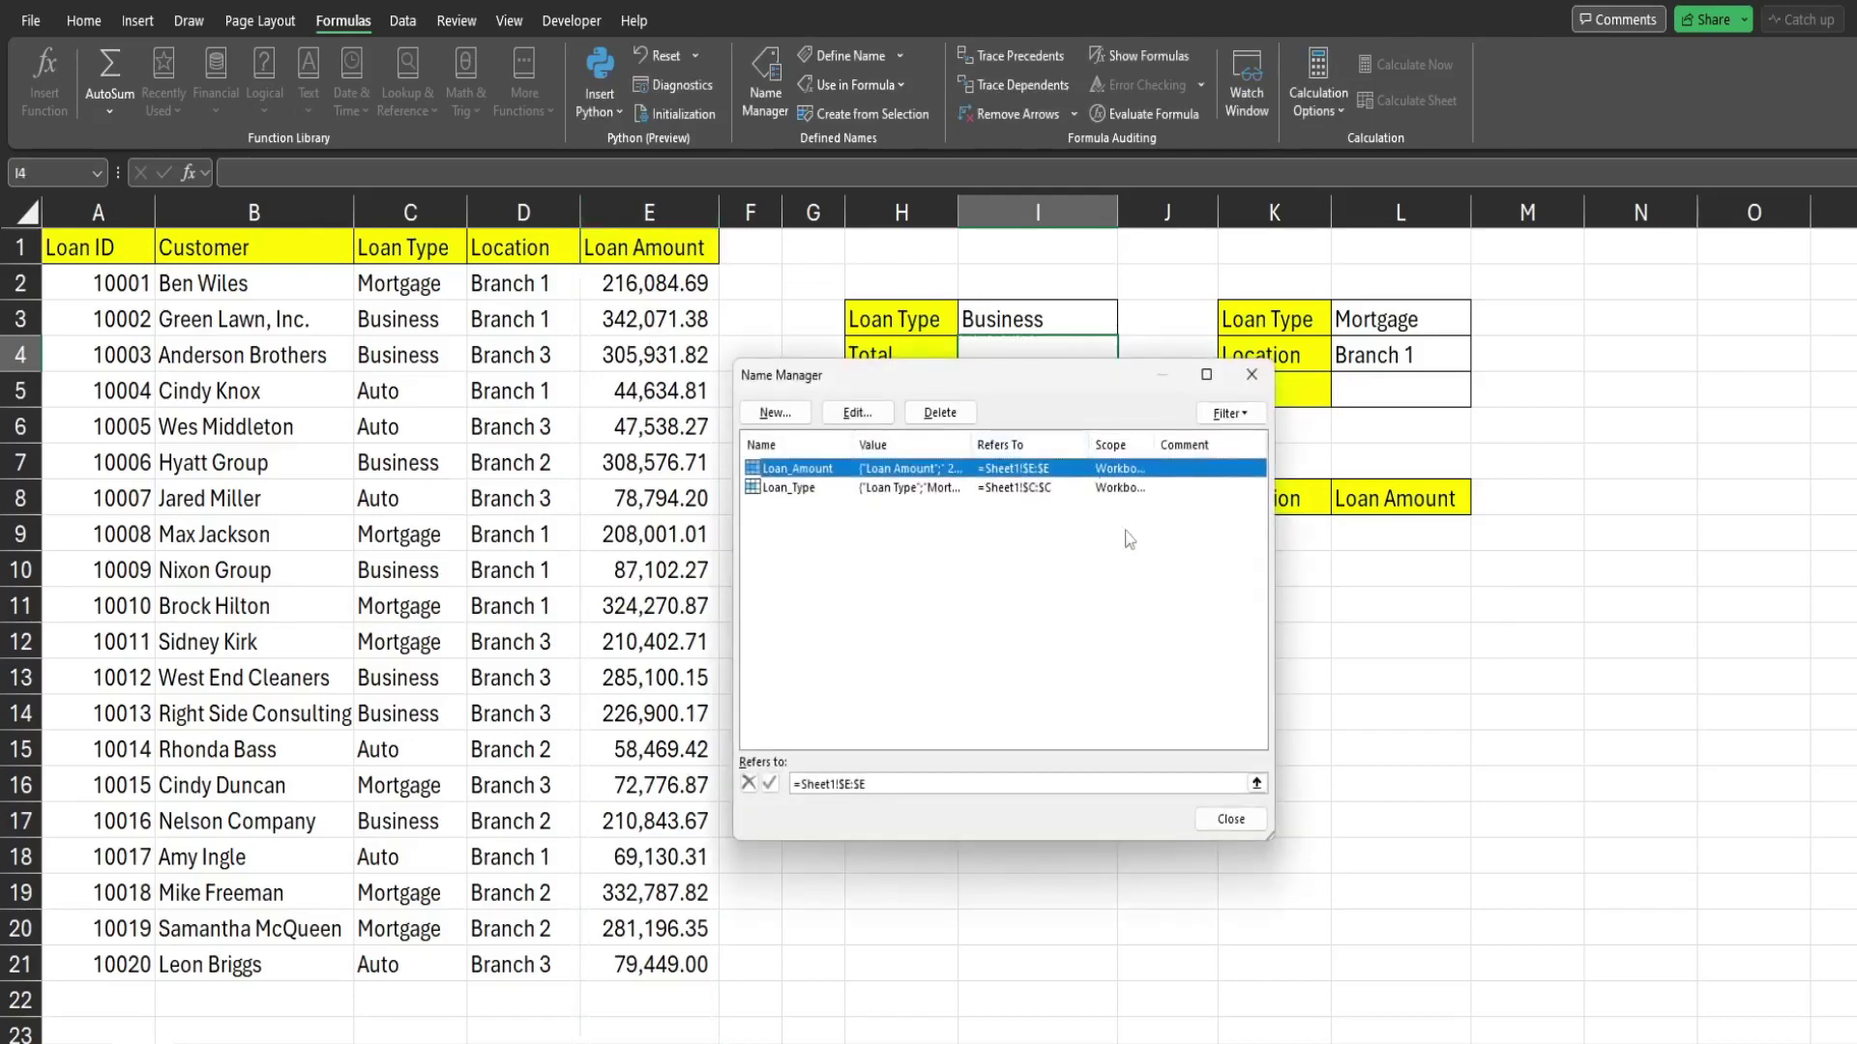
{"action": "left_click", "coordinate": [1251, 374]}
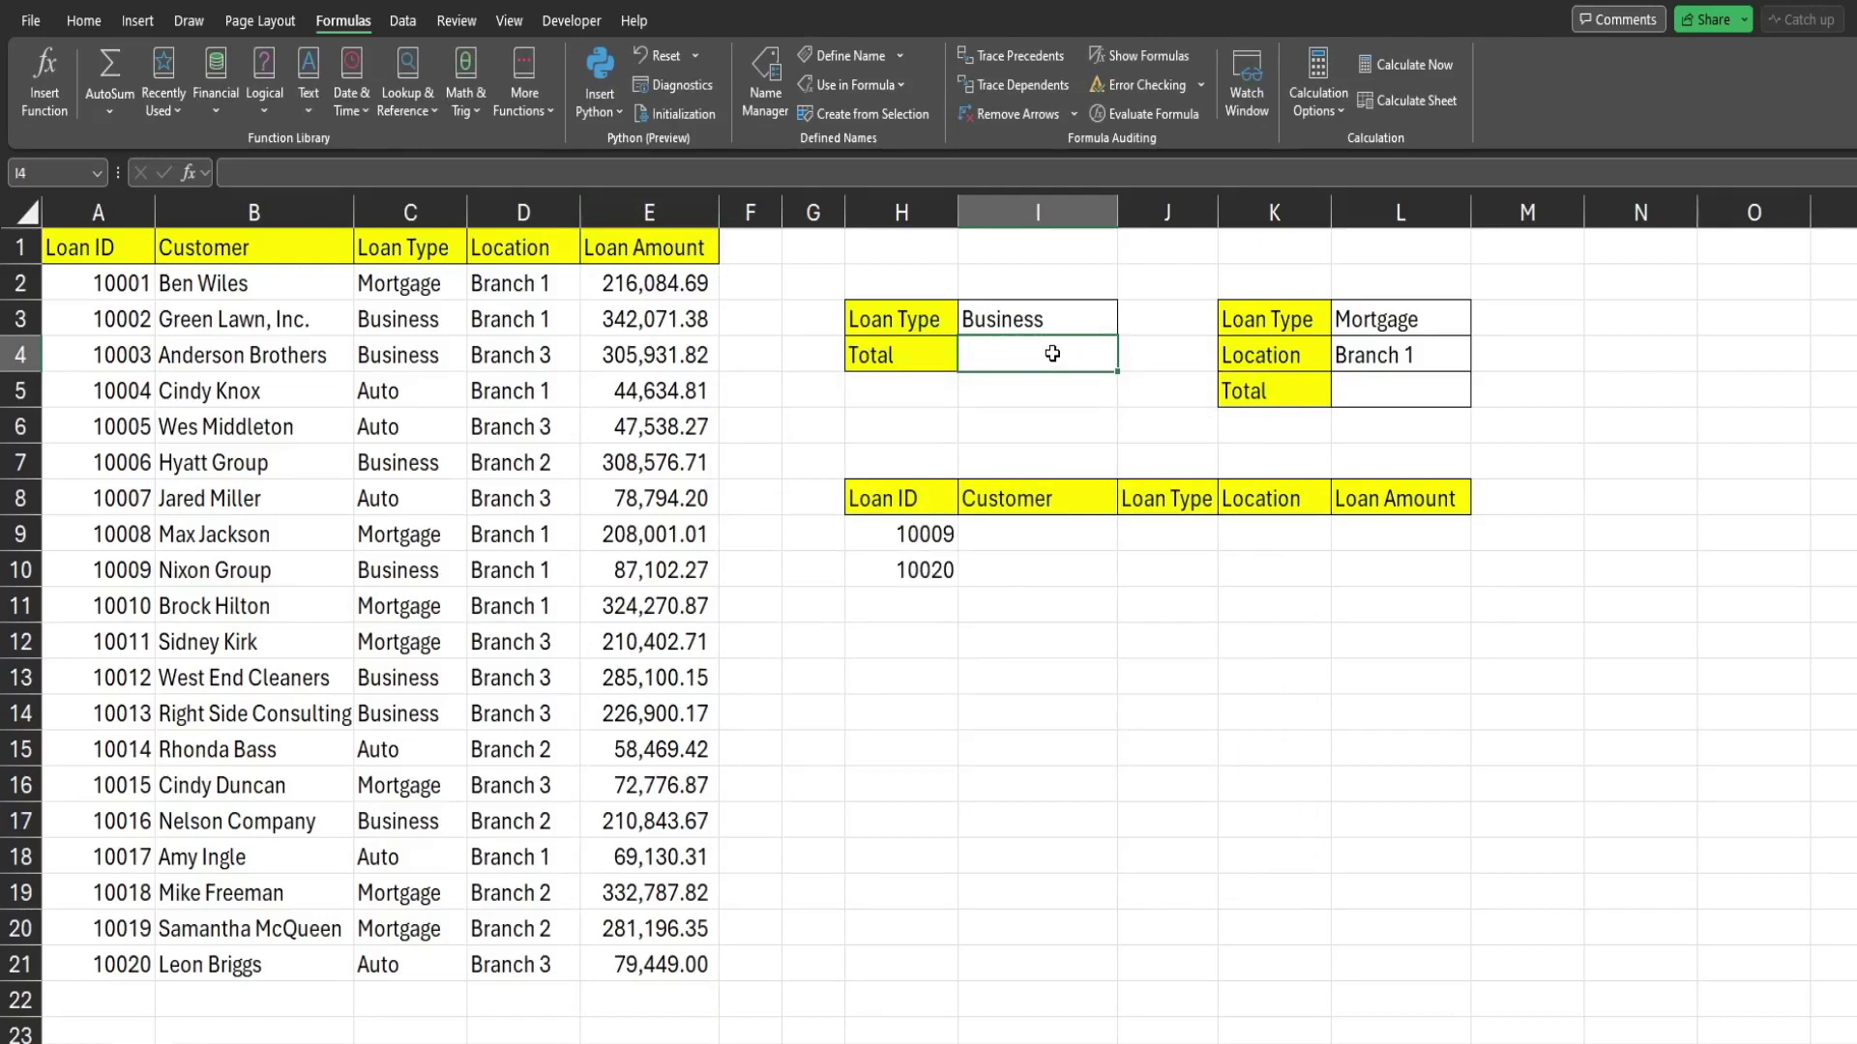
Step: Enter =SUMIF(Loan_Type,I3,Loan_Amount) in I4, giving a Business total of 1,766,526.17
{"action": "left_click", "coordinate": [1012, 321]}
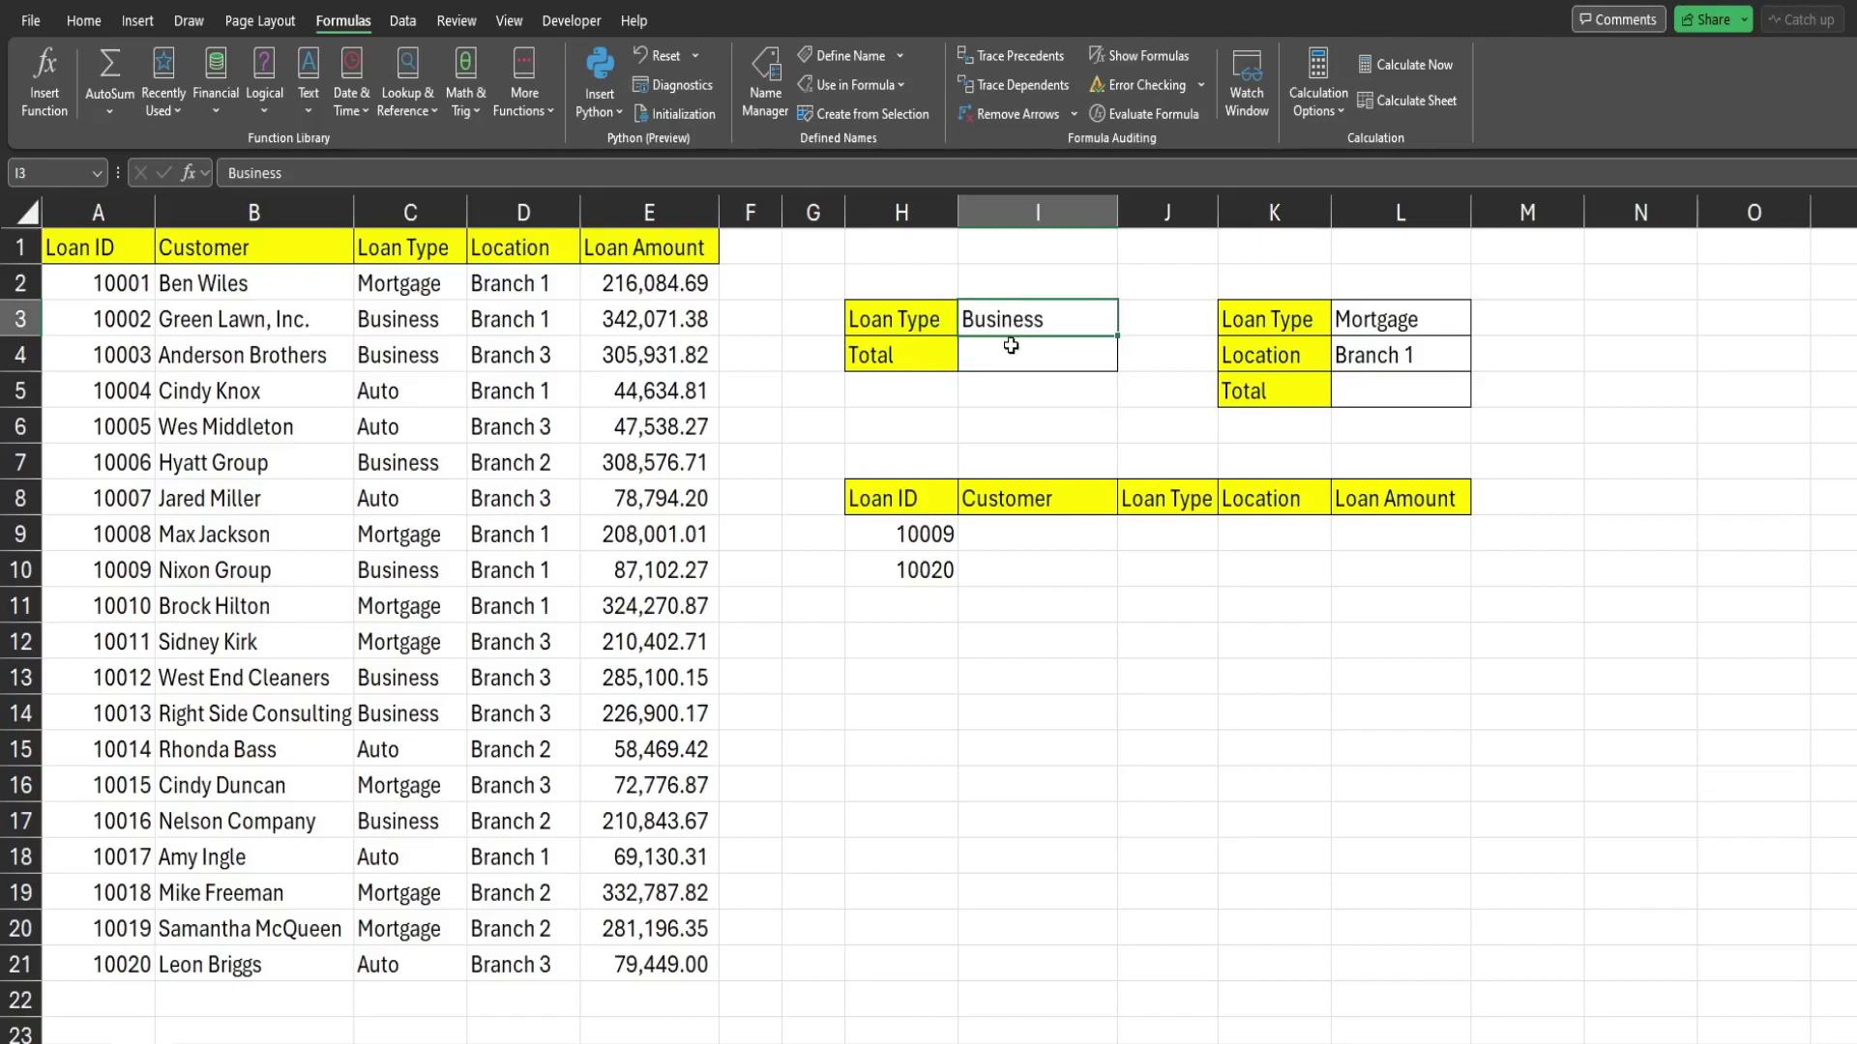
{"action": "left_click", "coordinate": [1019, 352]}
{"action": "type", "text": "=S"}
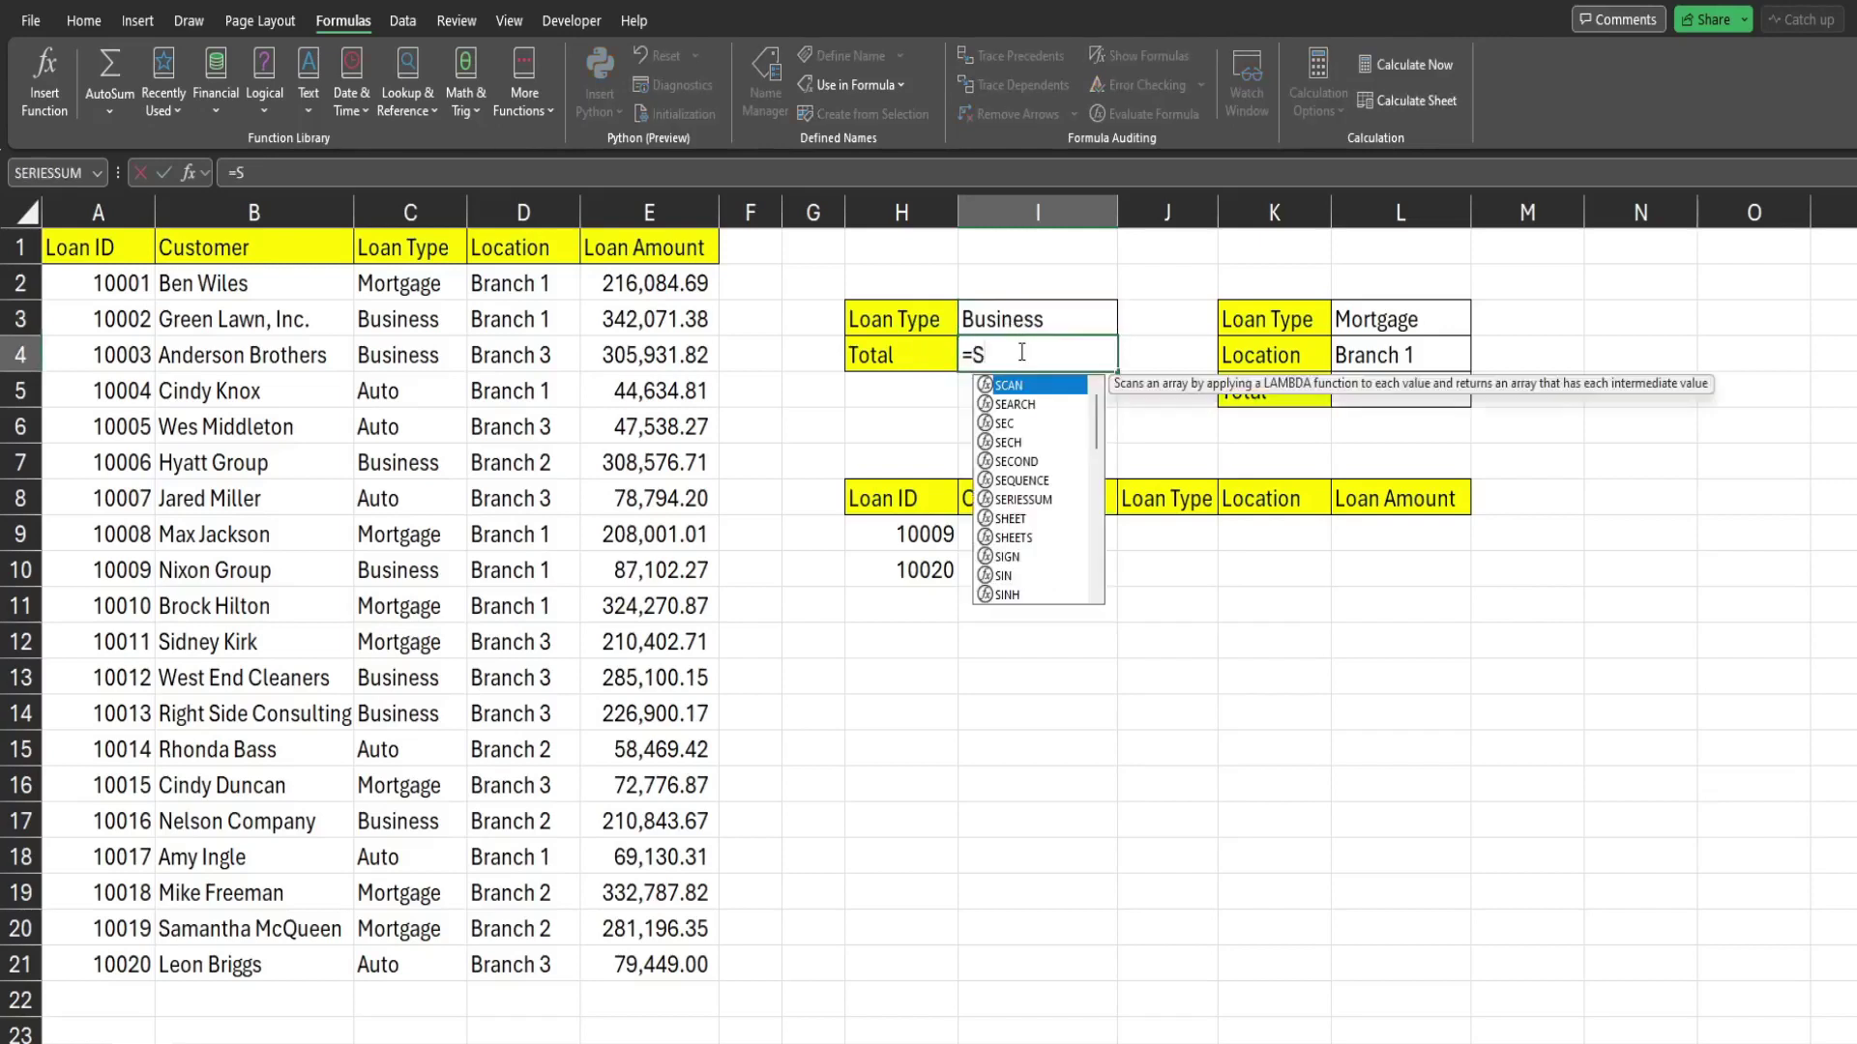
{"action": "type", "text": "umif"}
{"action": "key", "text": "Tab"}
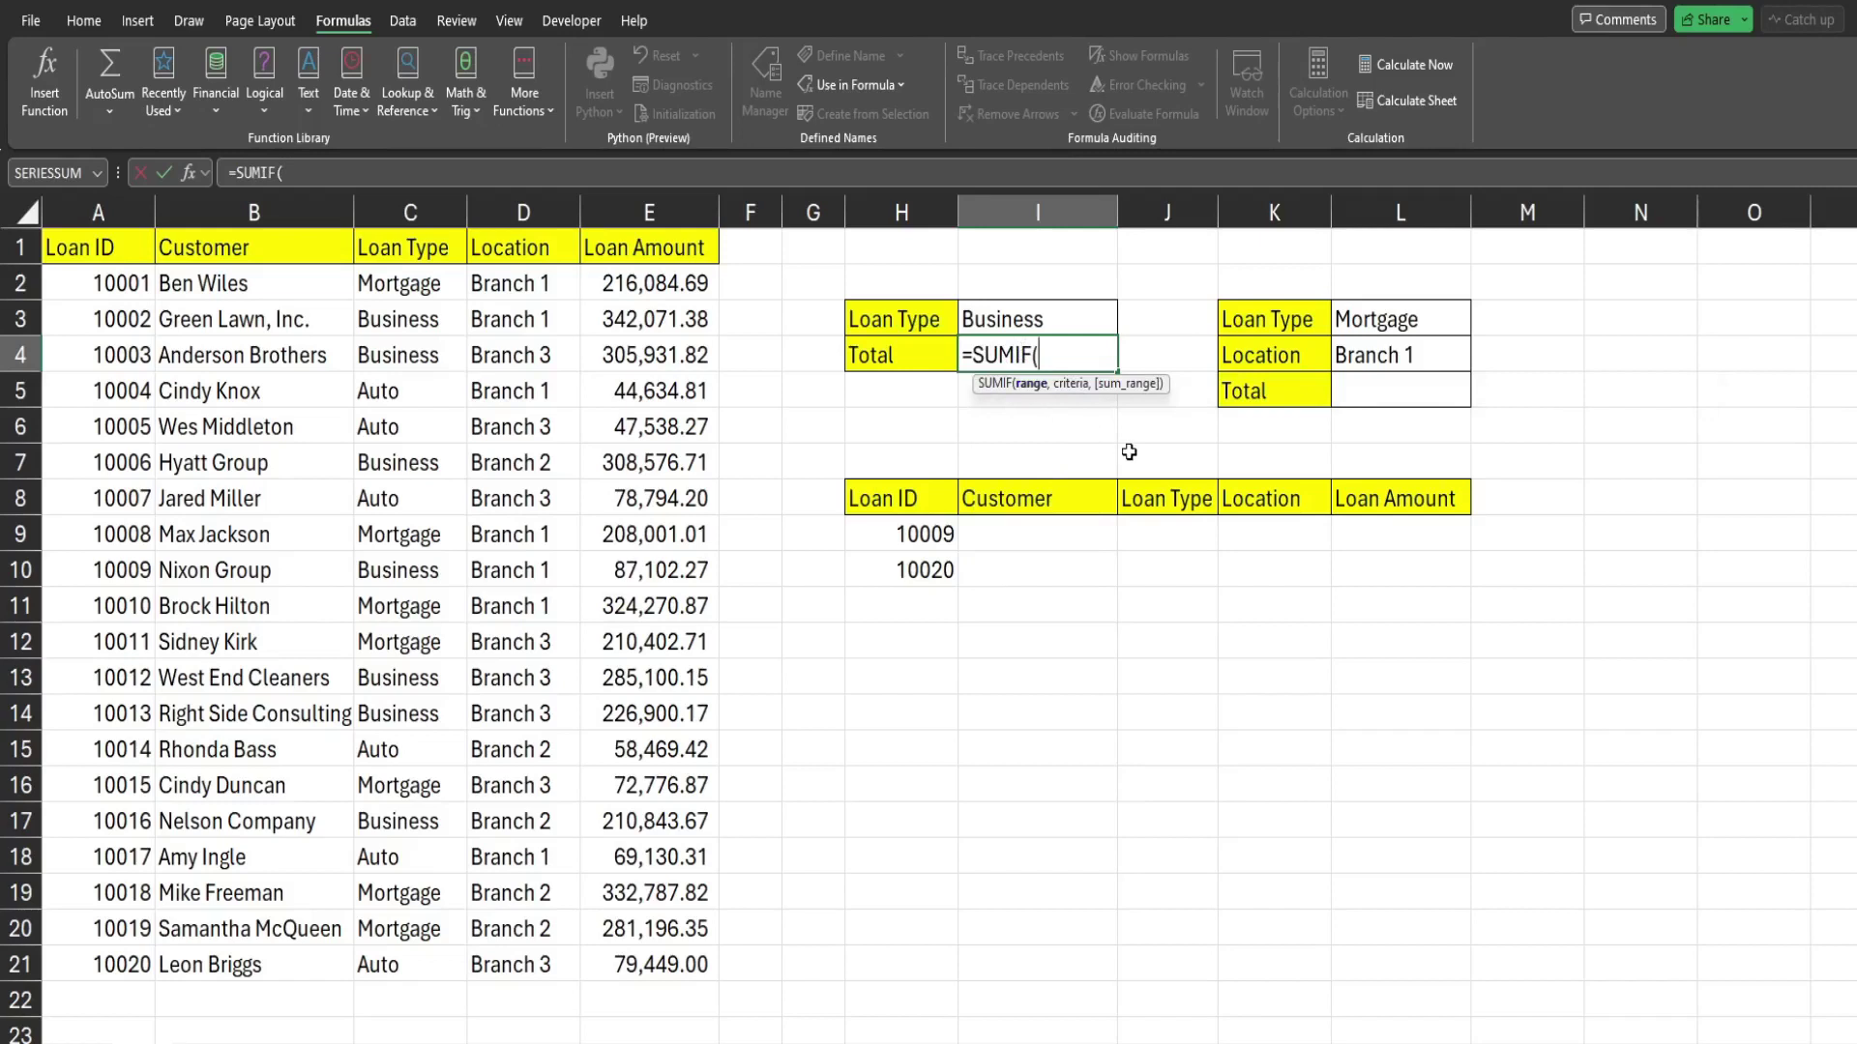
{"action": "type", "text": "Loa"}
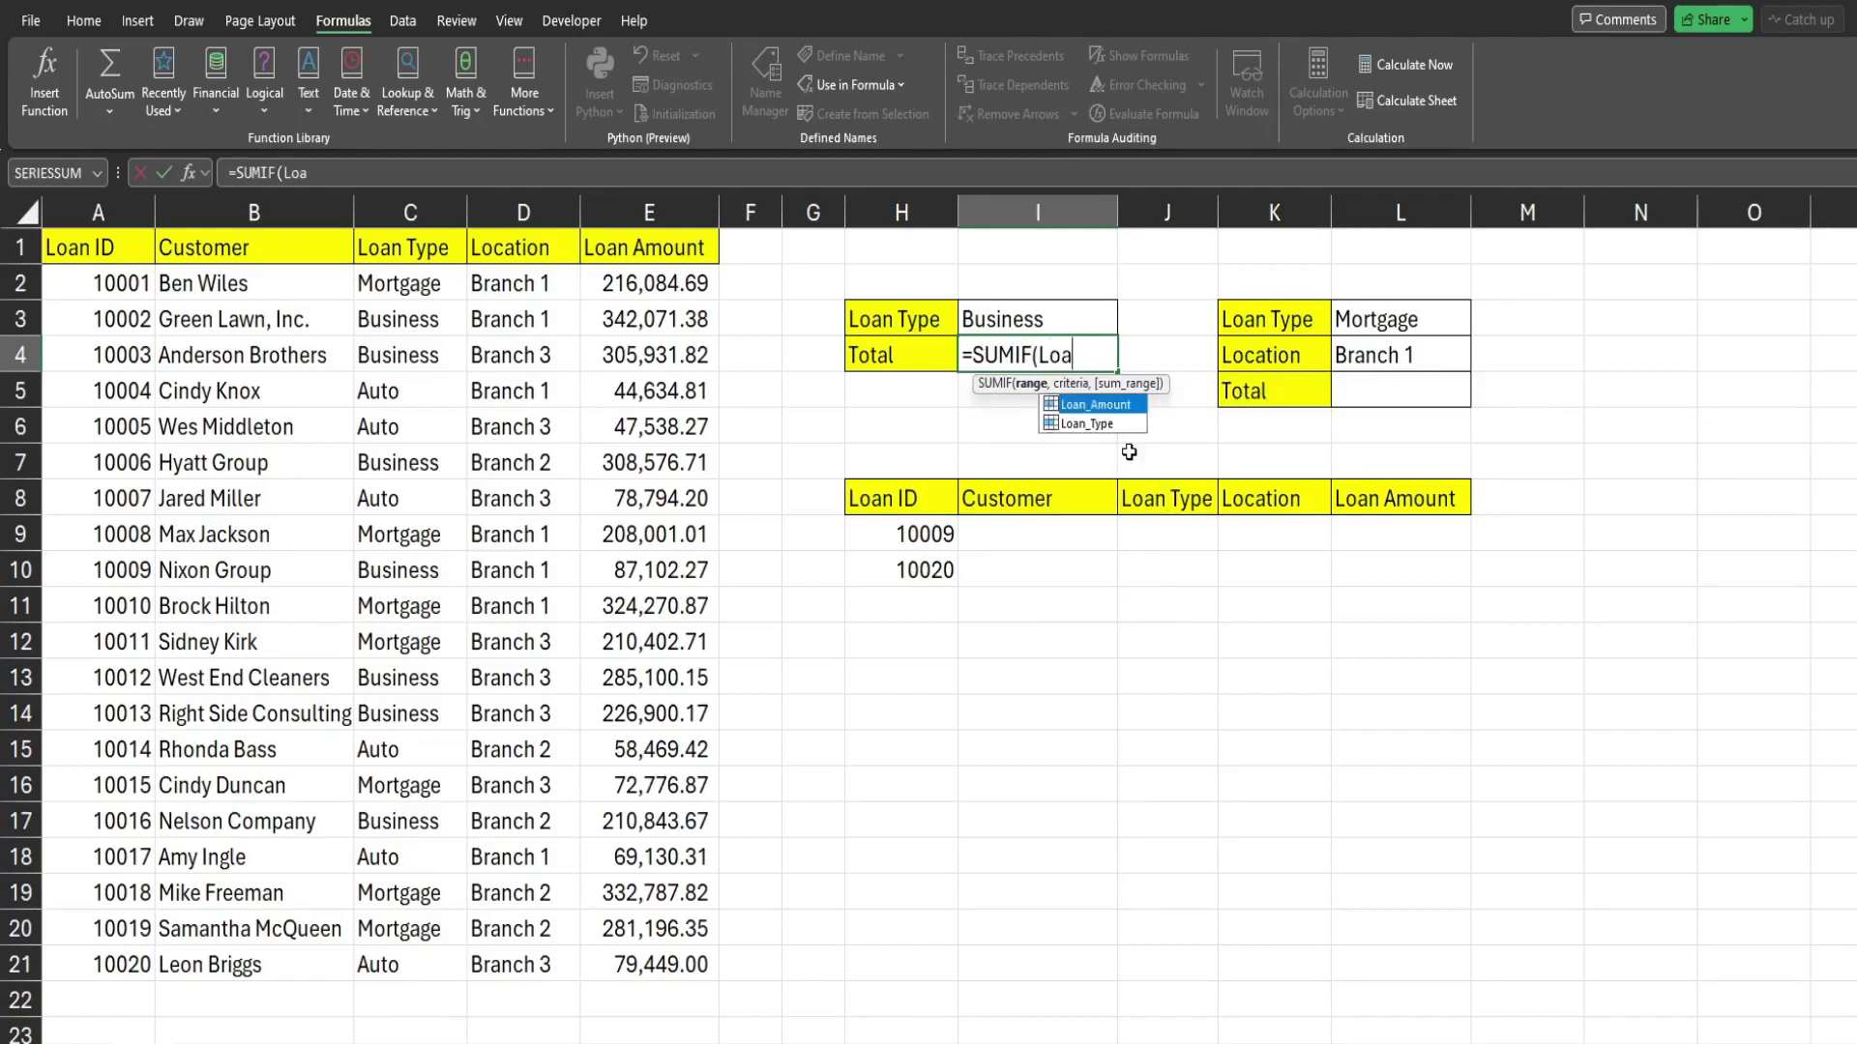
{"action": "key", "text": "Down"}
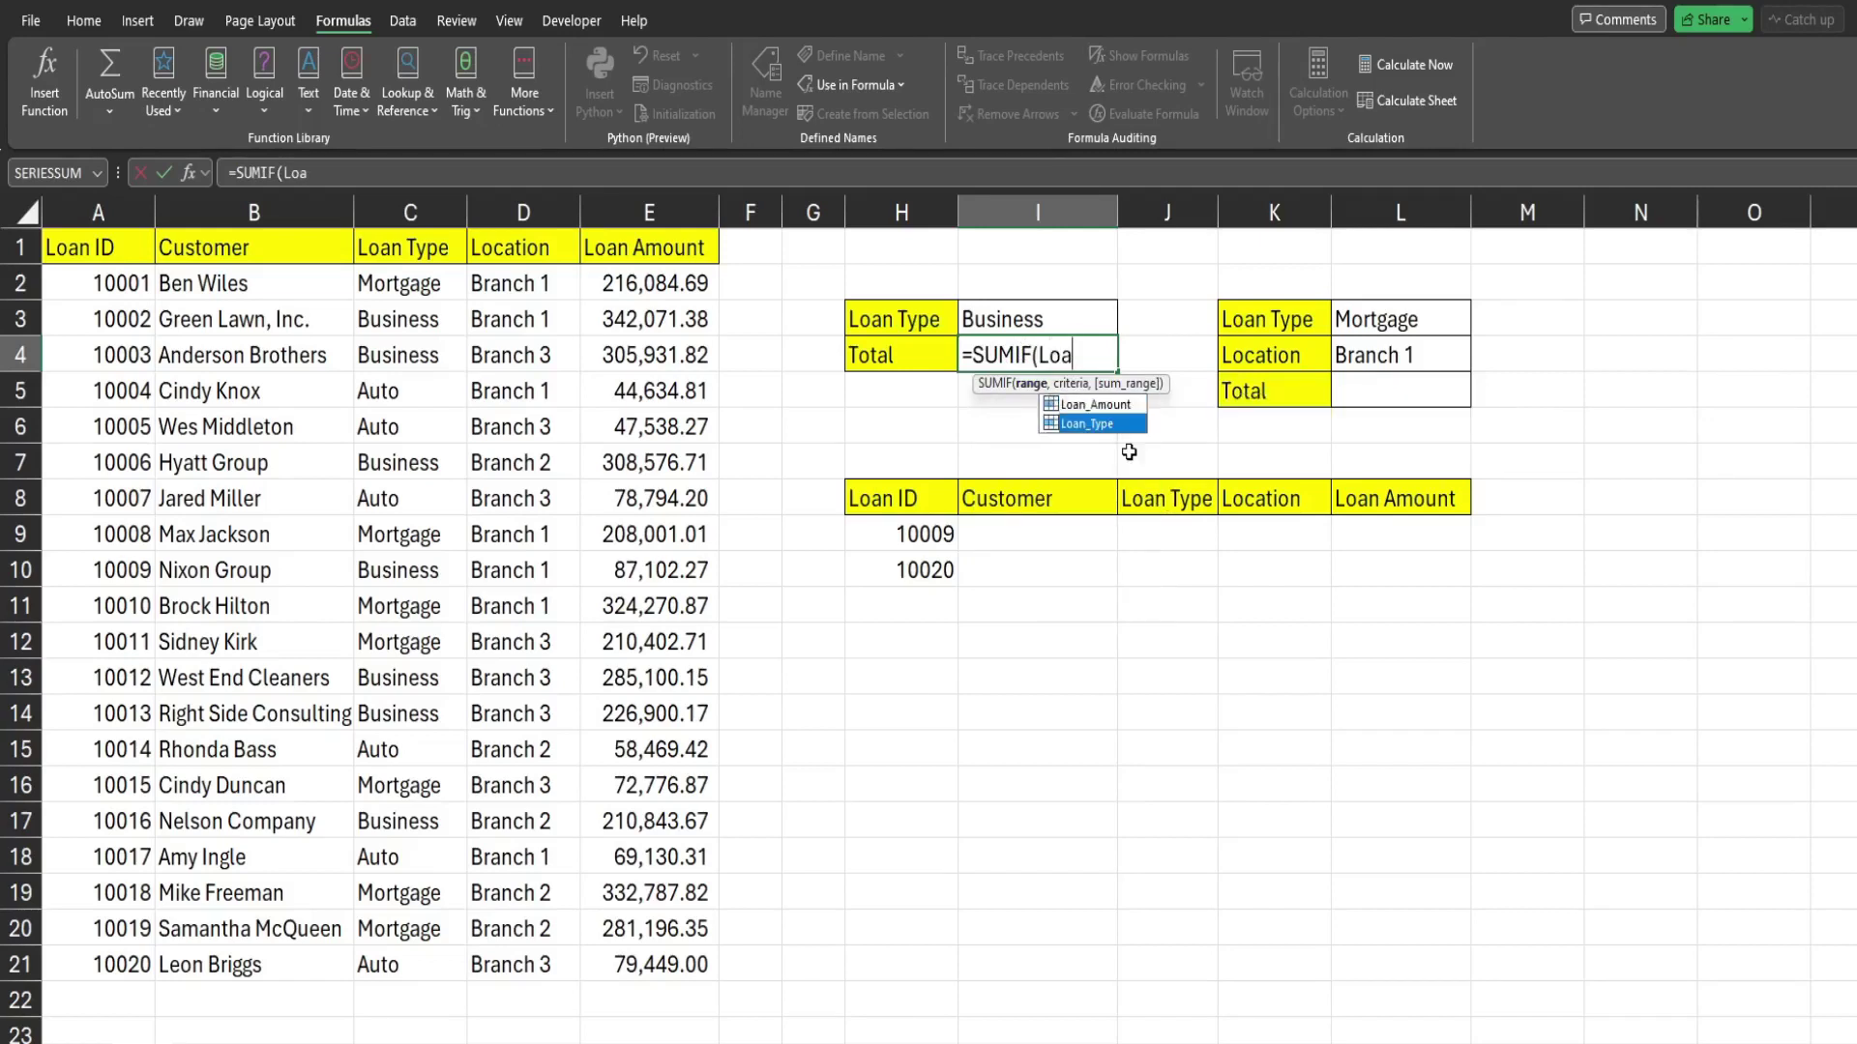
{"action": "key", "text": "Tab"}
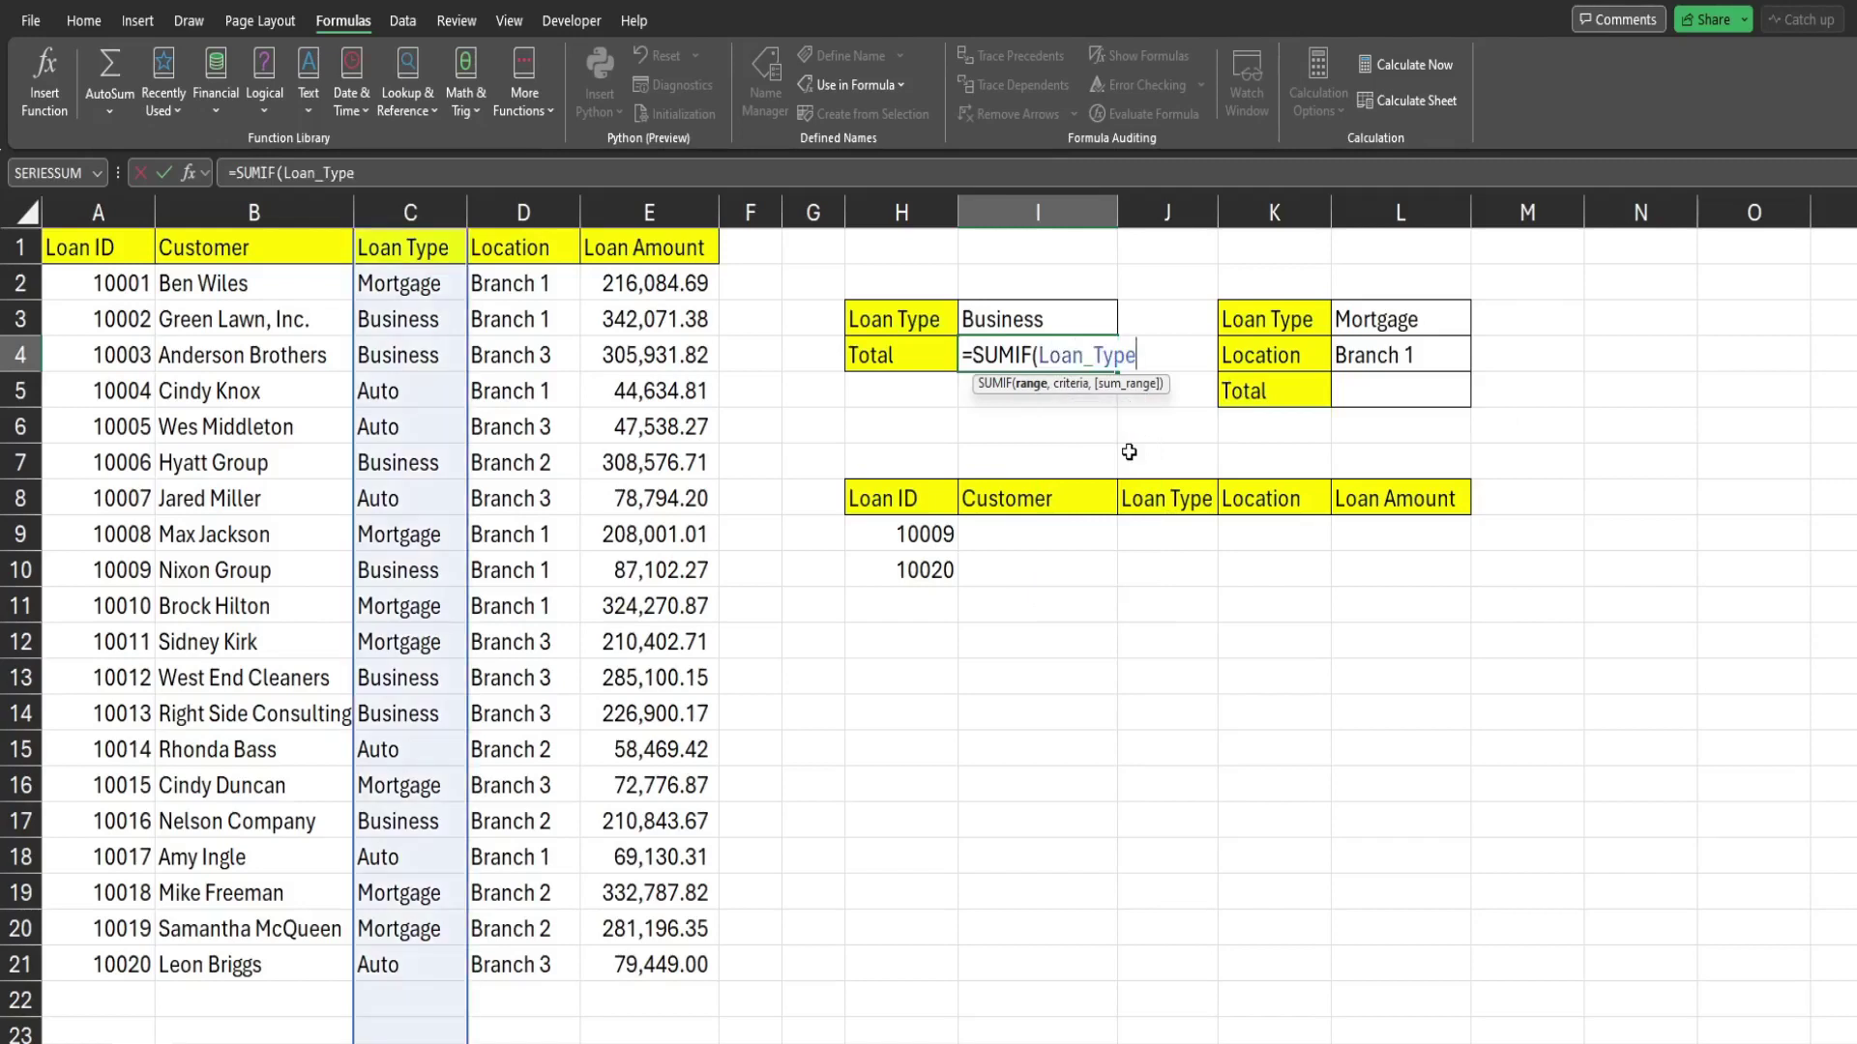
{"action": "type", "text": ","}
{"action": "left_click", "coordinate": [1054, 314]}
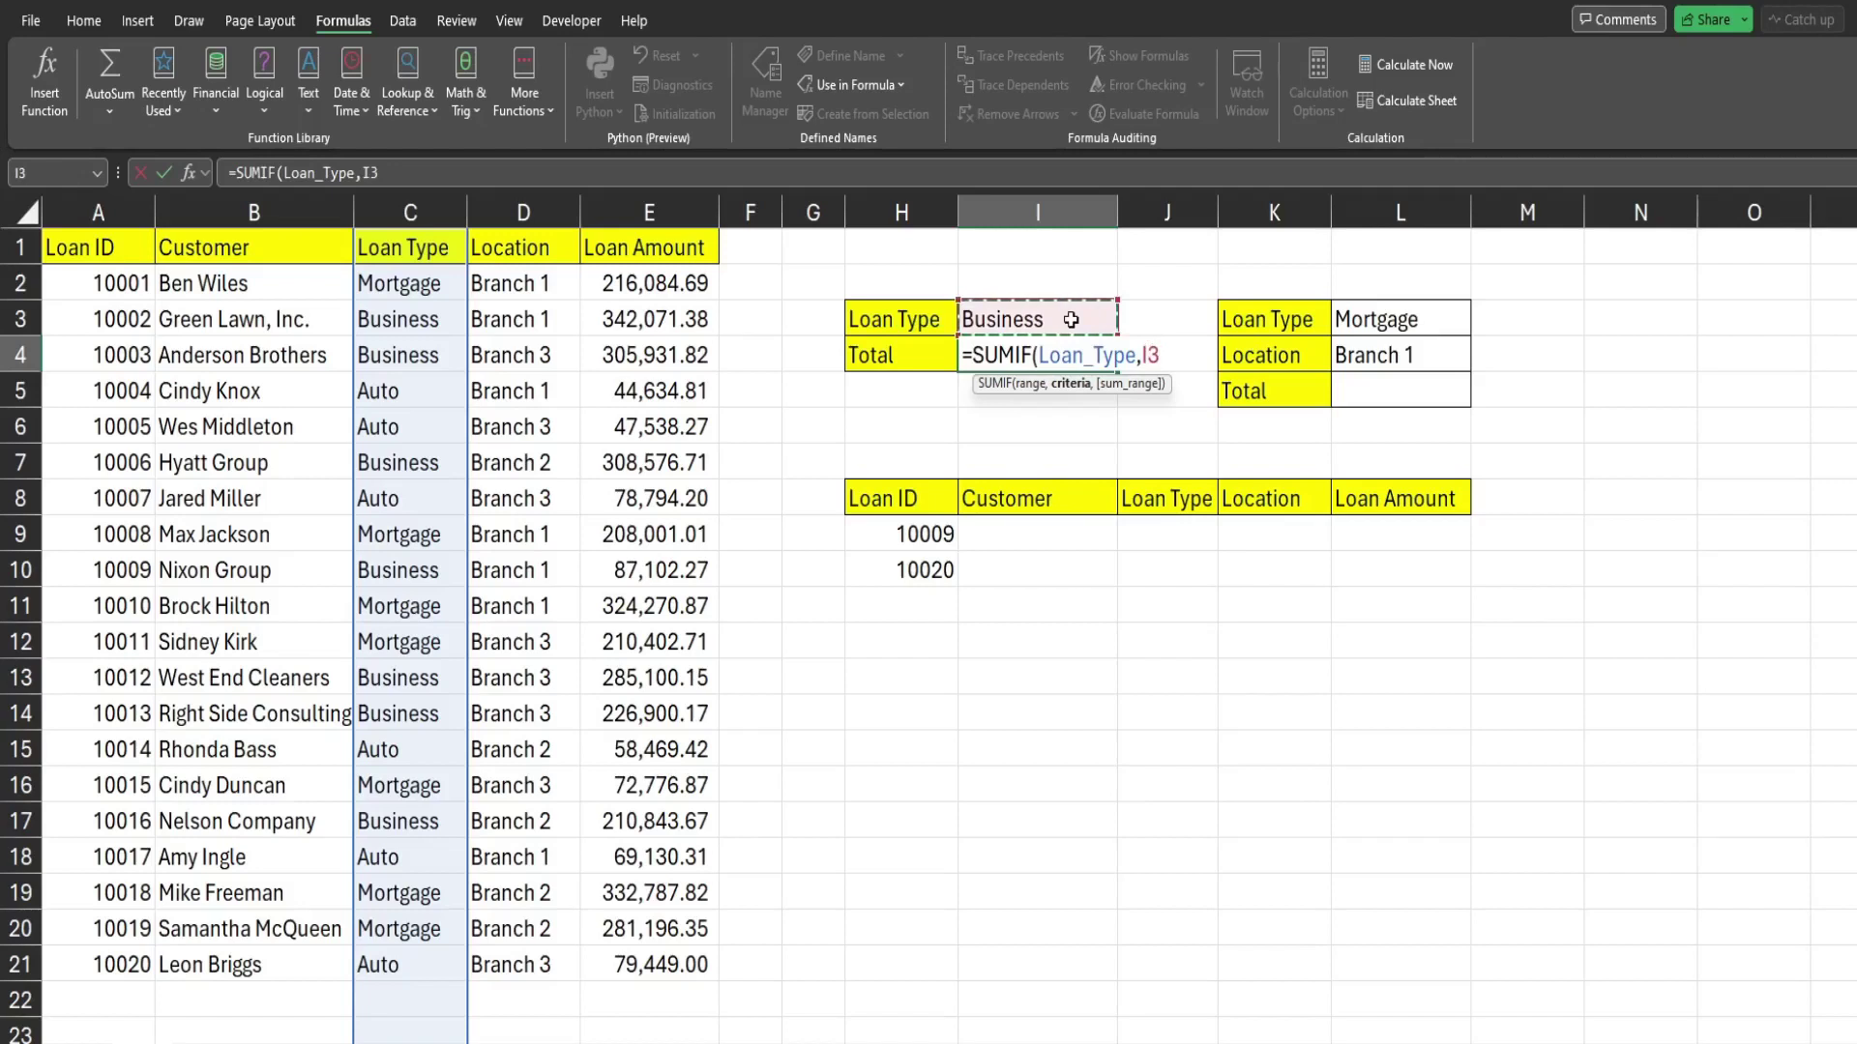
{"action": "type", "text": ","}
{"action": "type", "text": "Loan_"}
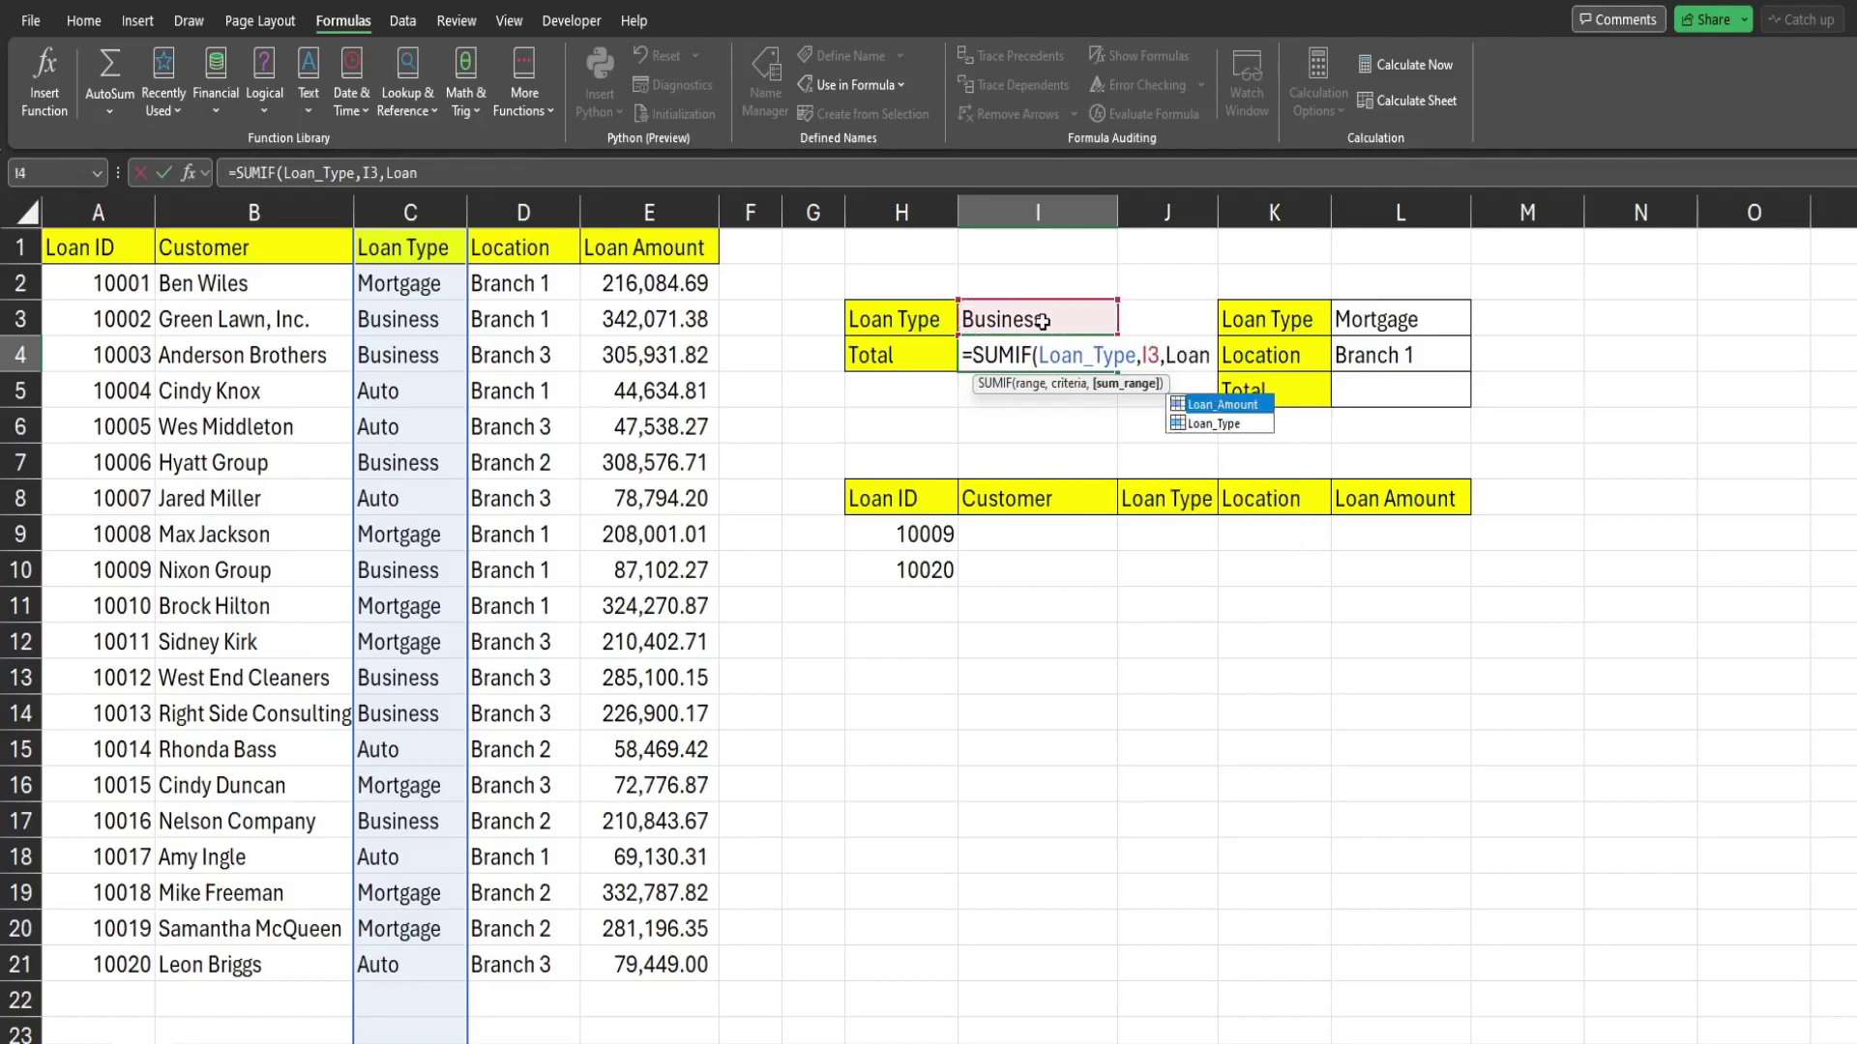
{"action": "key", "text": "Tab"}
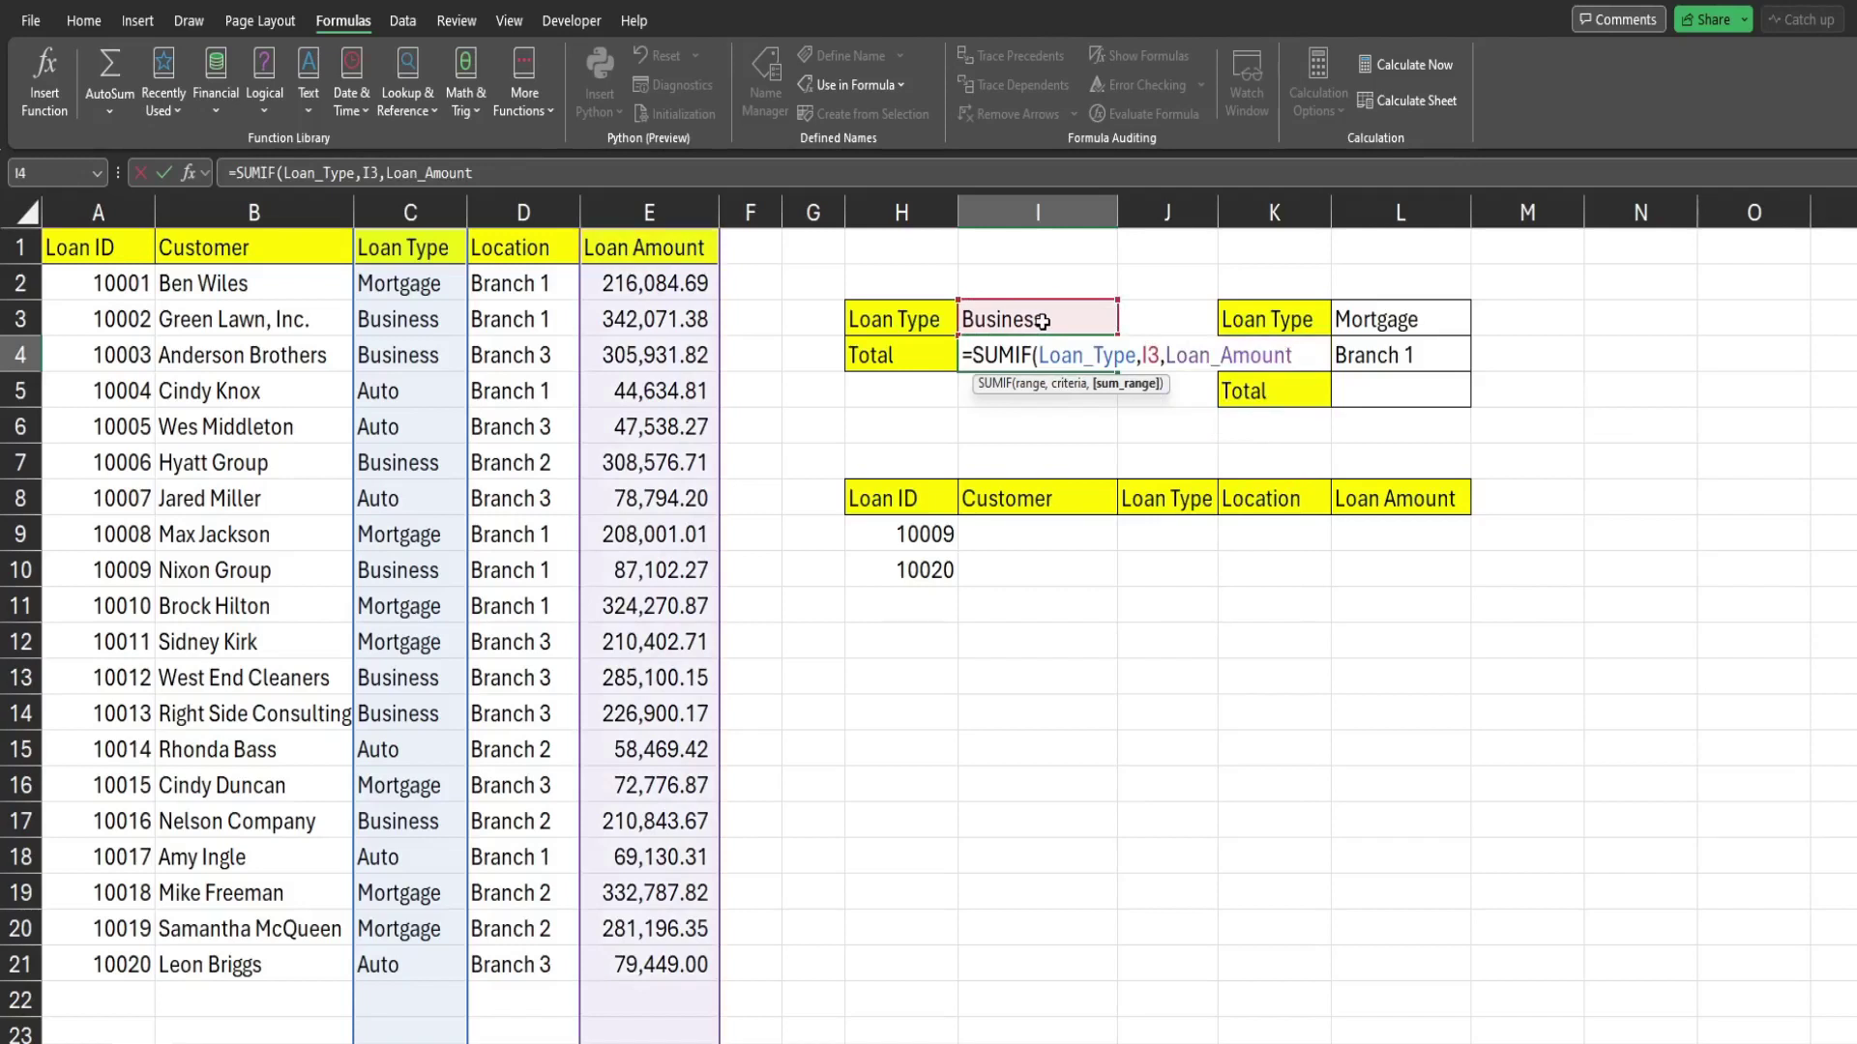
{"action": "type", "text": ")"}
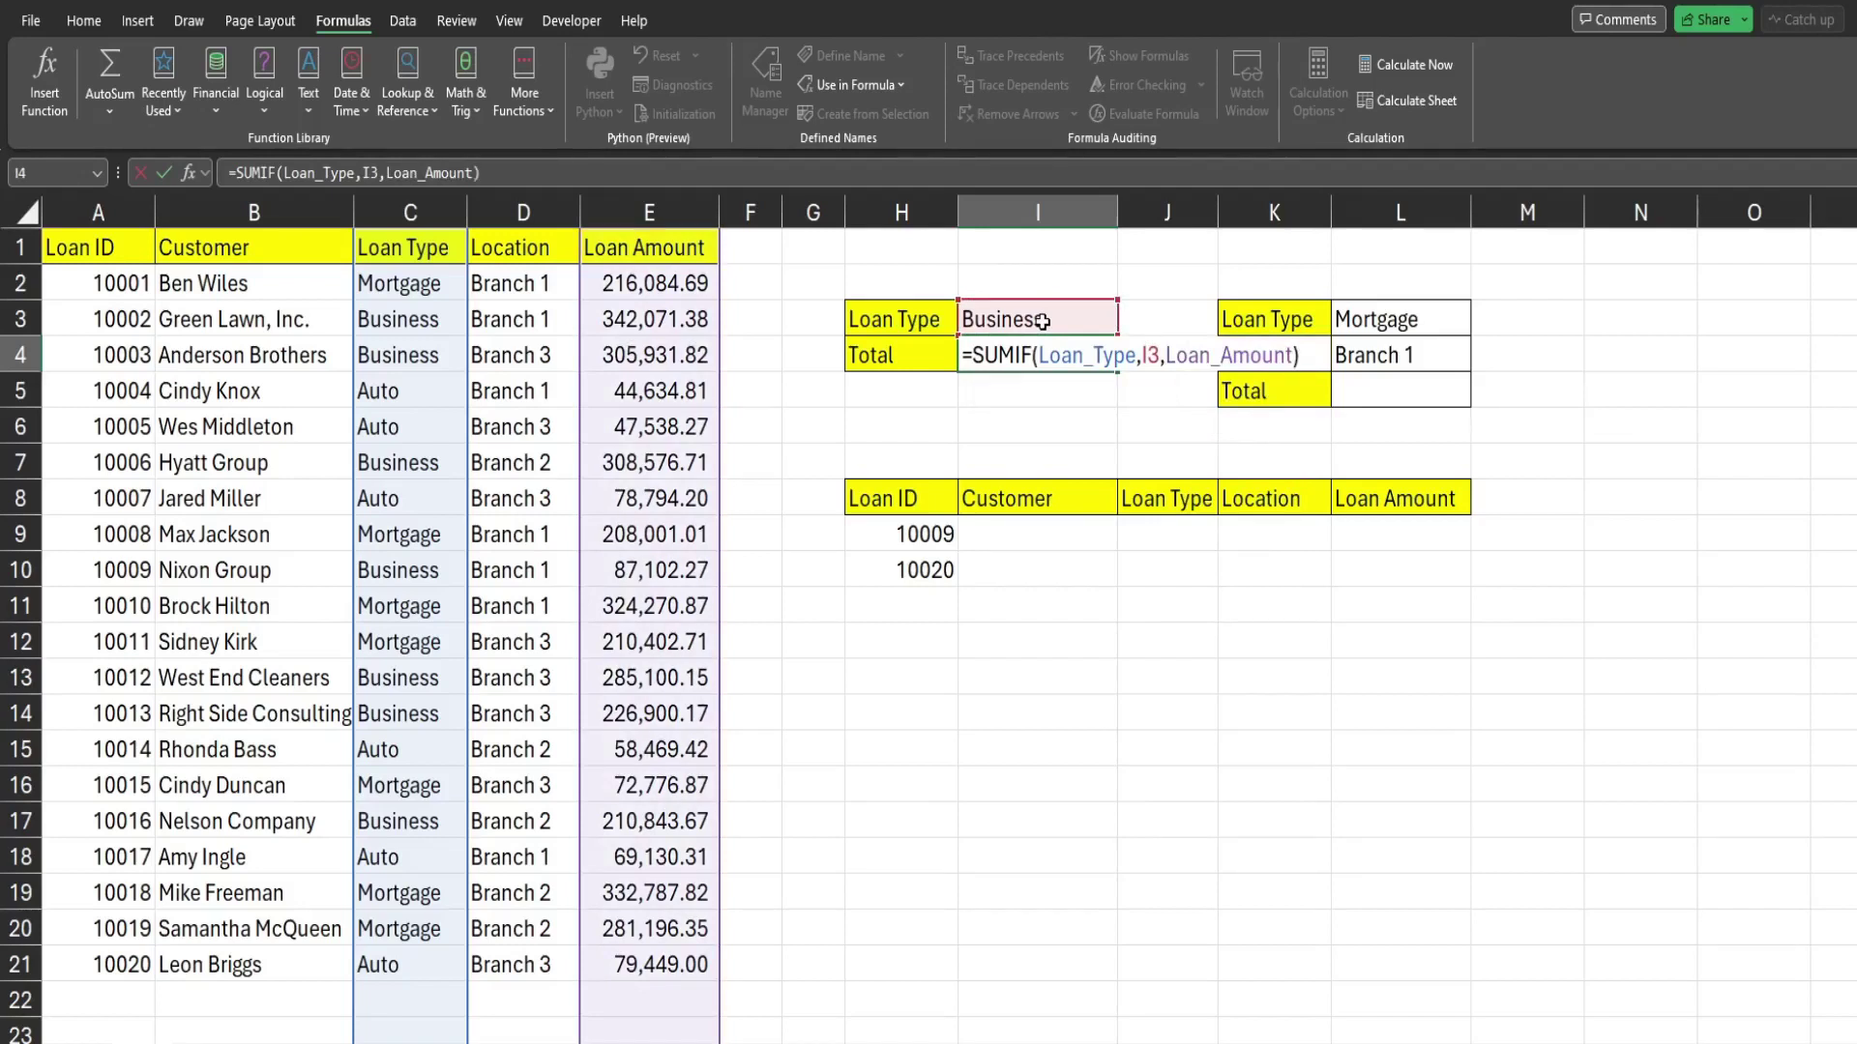
{"action": "key", "text": "Return"}
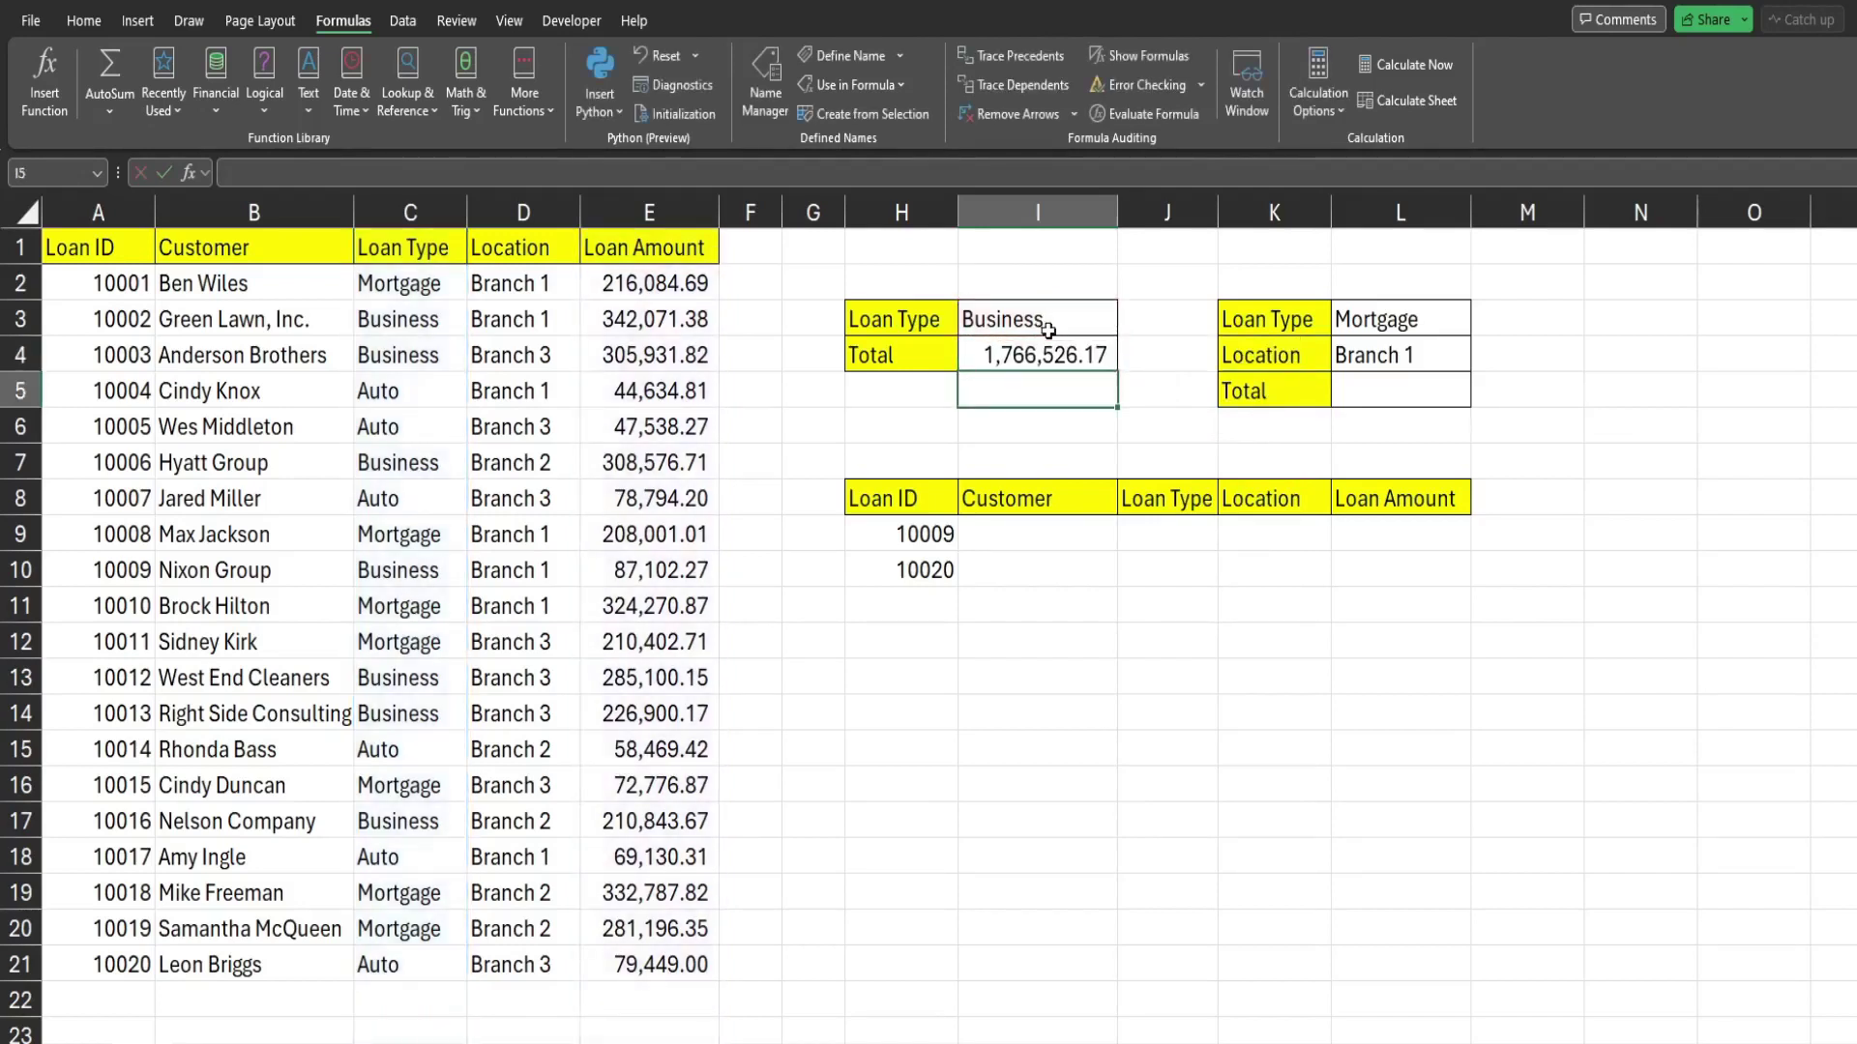
Step: Review the I4 total, then show the defined names from an empty cell with Ctrl+F3
{"action": "left_click", "coordinate": [1025, 356]}
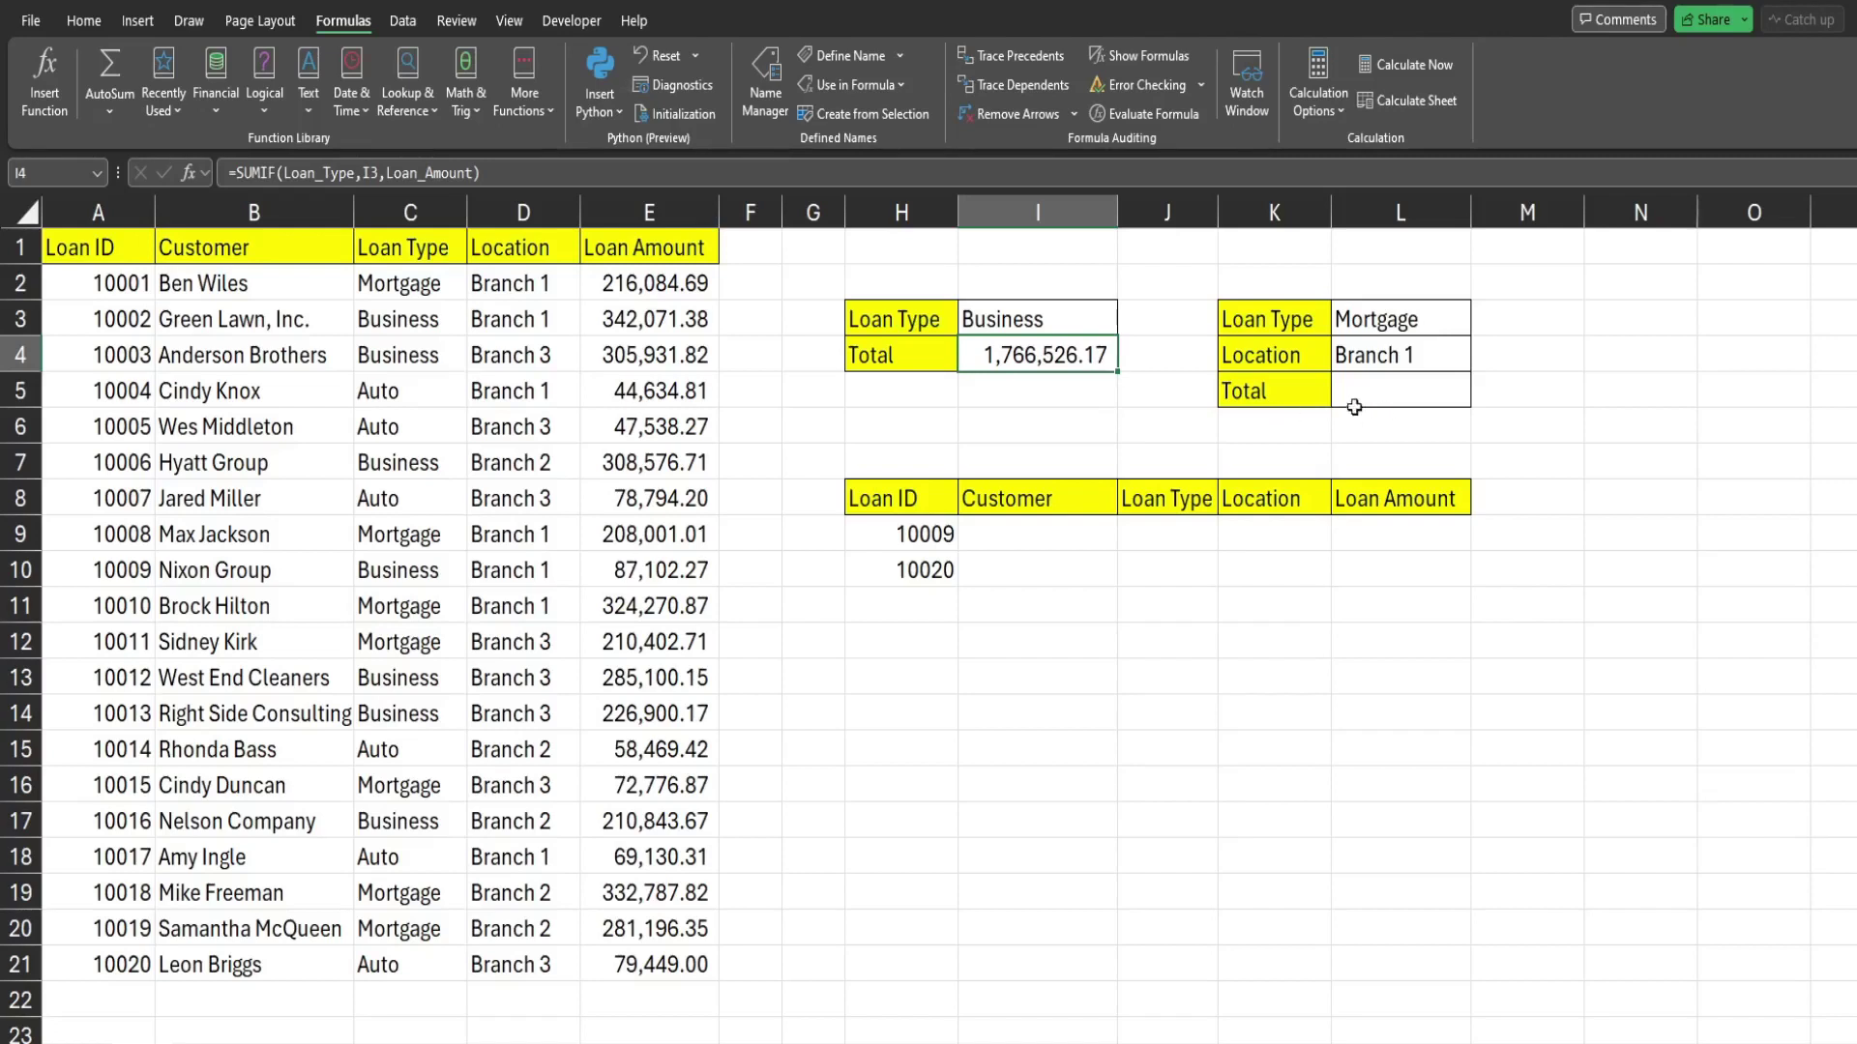
{"action": "left_click", "coordinate": [1418, 393]}
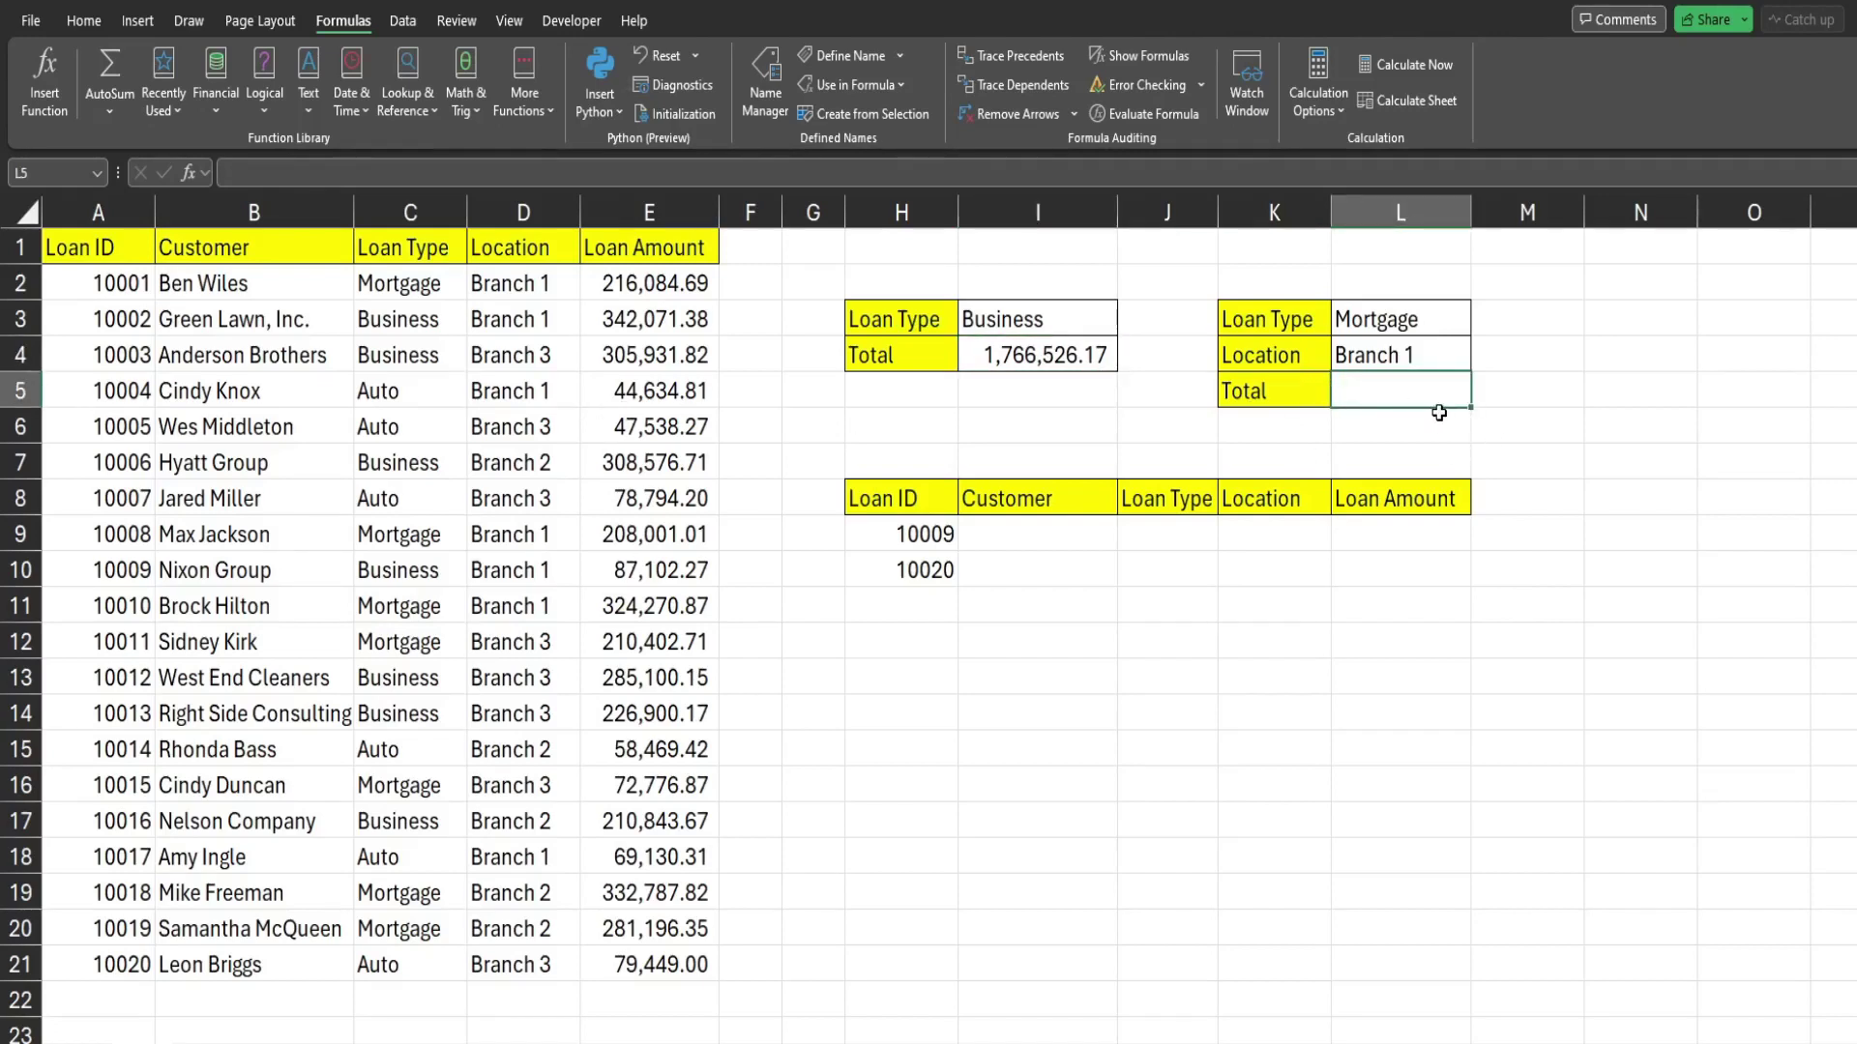
{"action": "left_click", "coordinate": [1056, 423]}
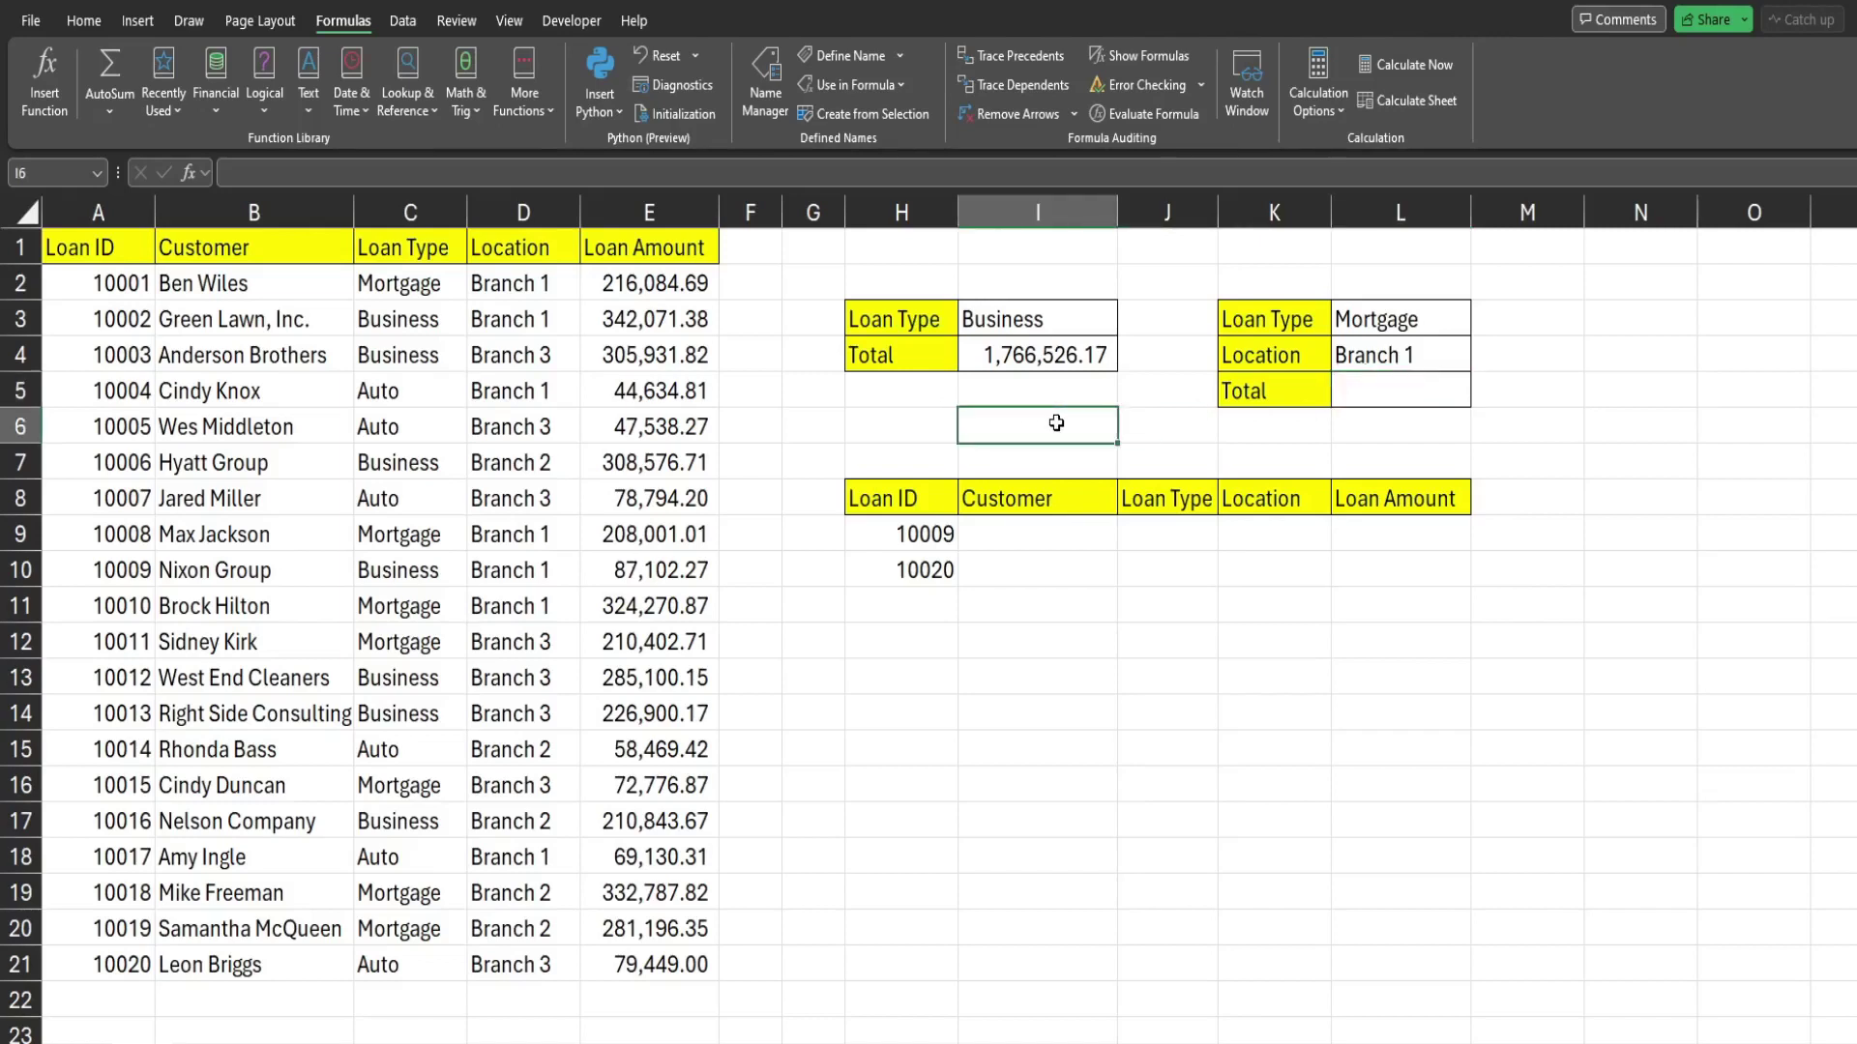
{"action": "key", "text": "ctrl+F3"}
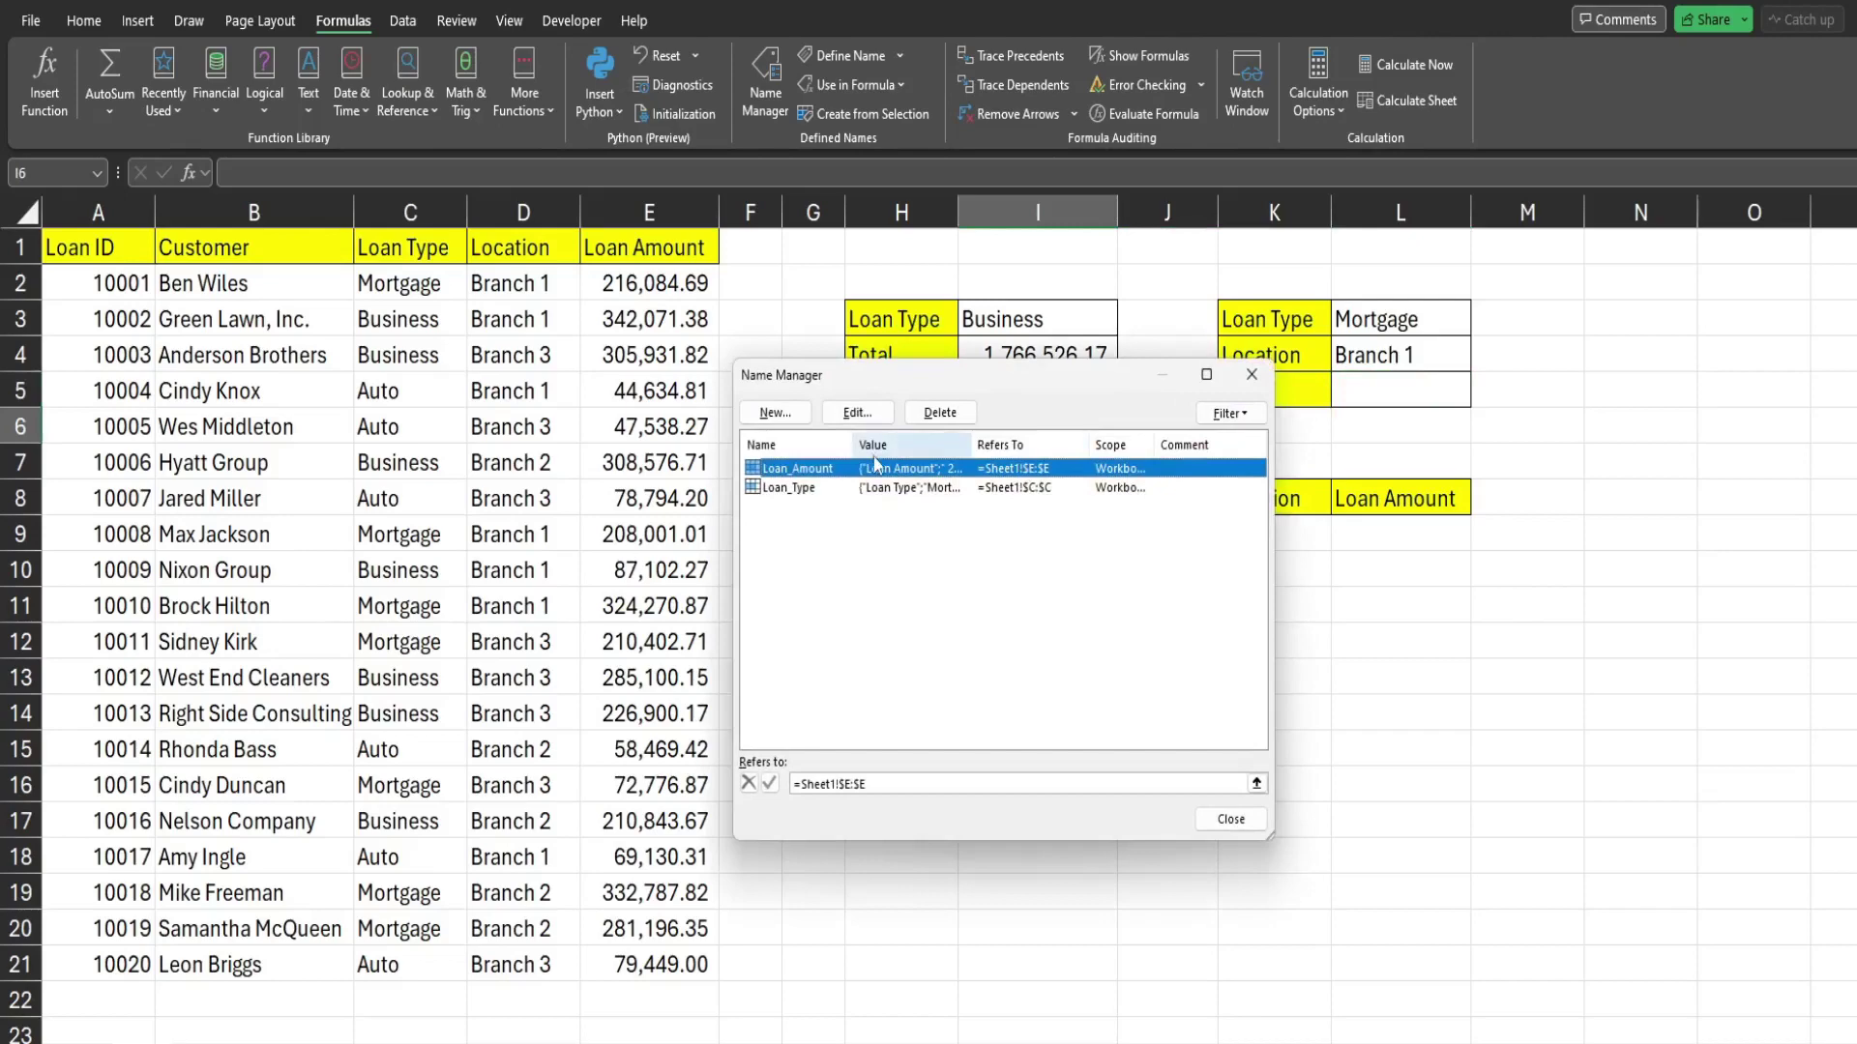
Step: Define the name Location for all of column D and close the names list
{"action": "left_click", "coordinate": [788, 427]}
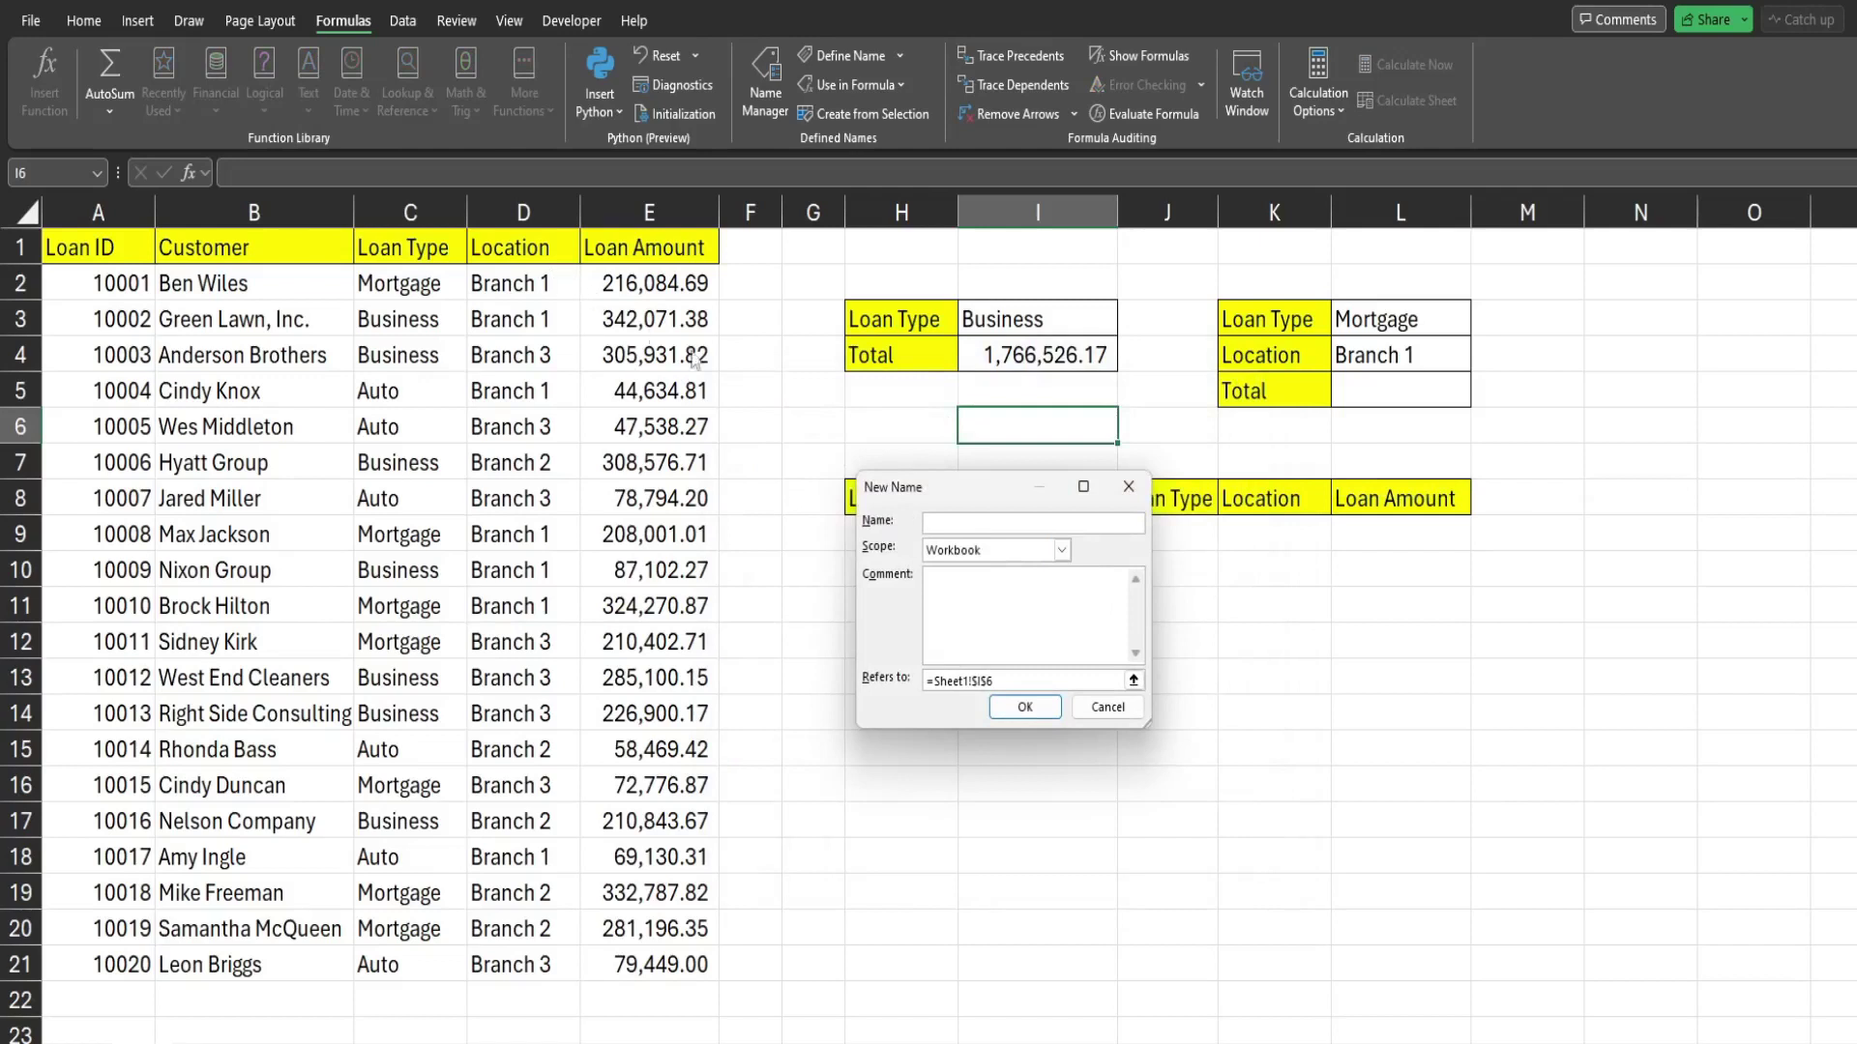
{"action": "type", "text": "Location"}
{"action": "key", "text": "Tab"}
{"action": "key", "text": "Tab"}
{"action": "key", "text": "Tab"}
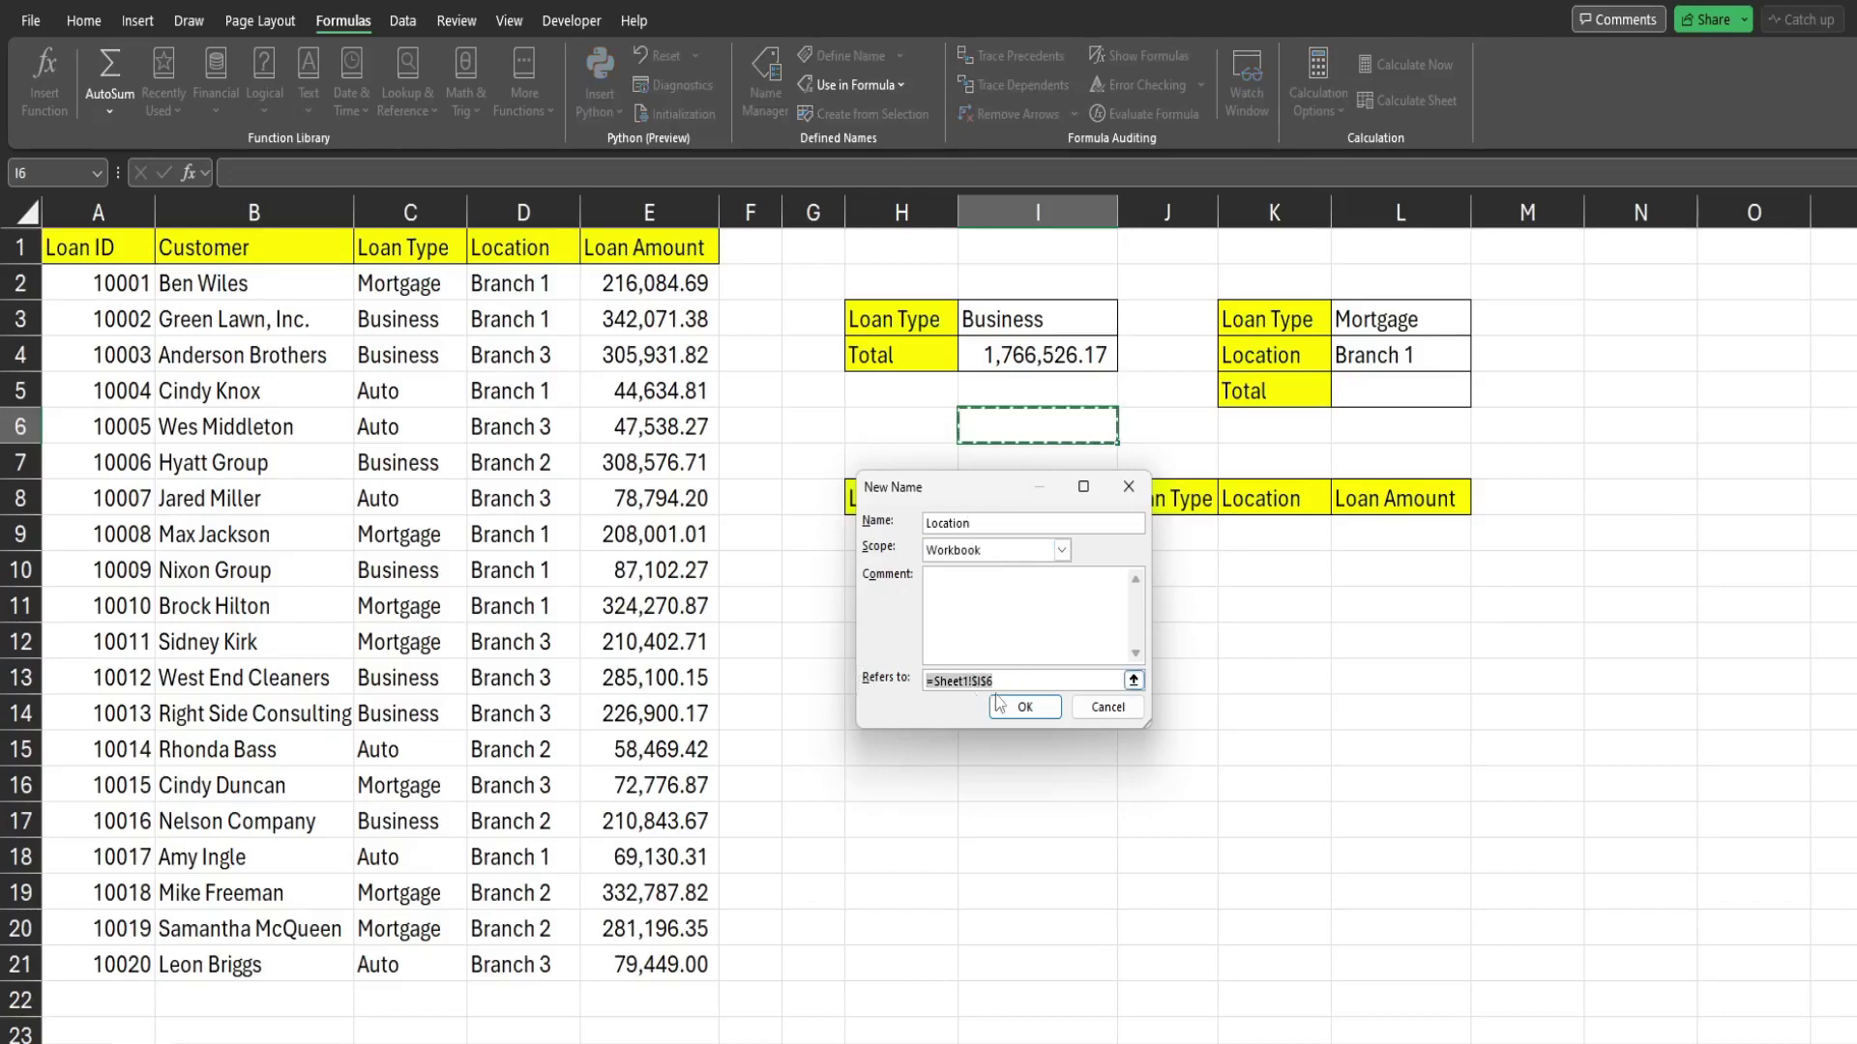
{"action": "left_click", "coordinate": [523, 214]}
{"action": "left_click", "coordinate": [1024, 707]}
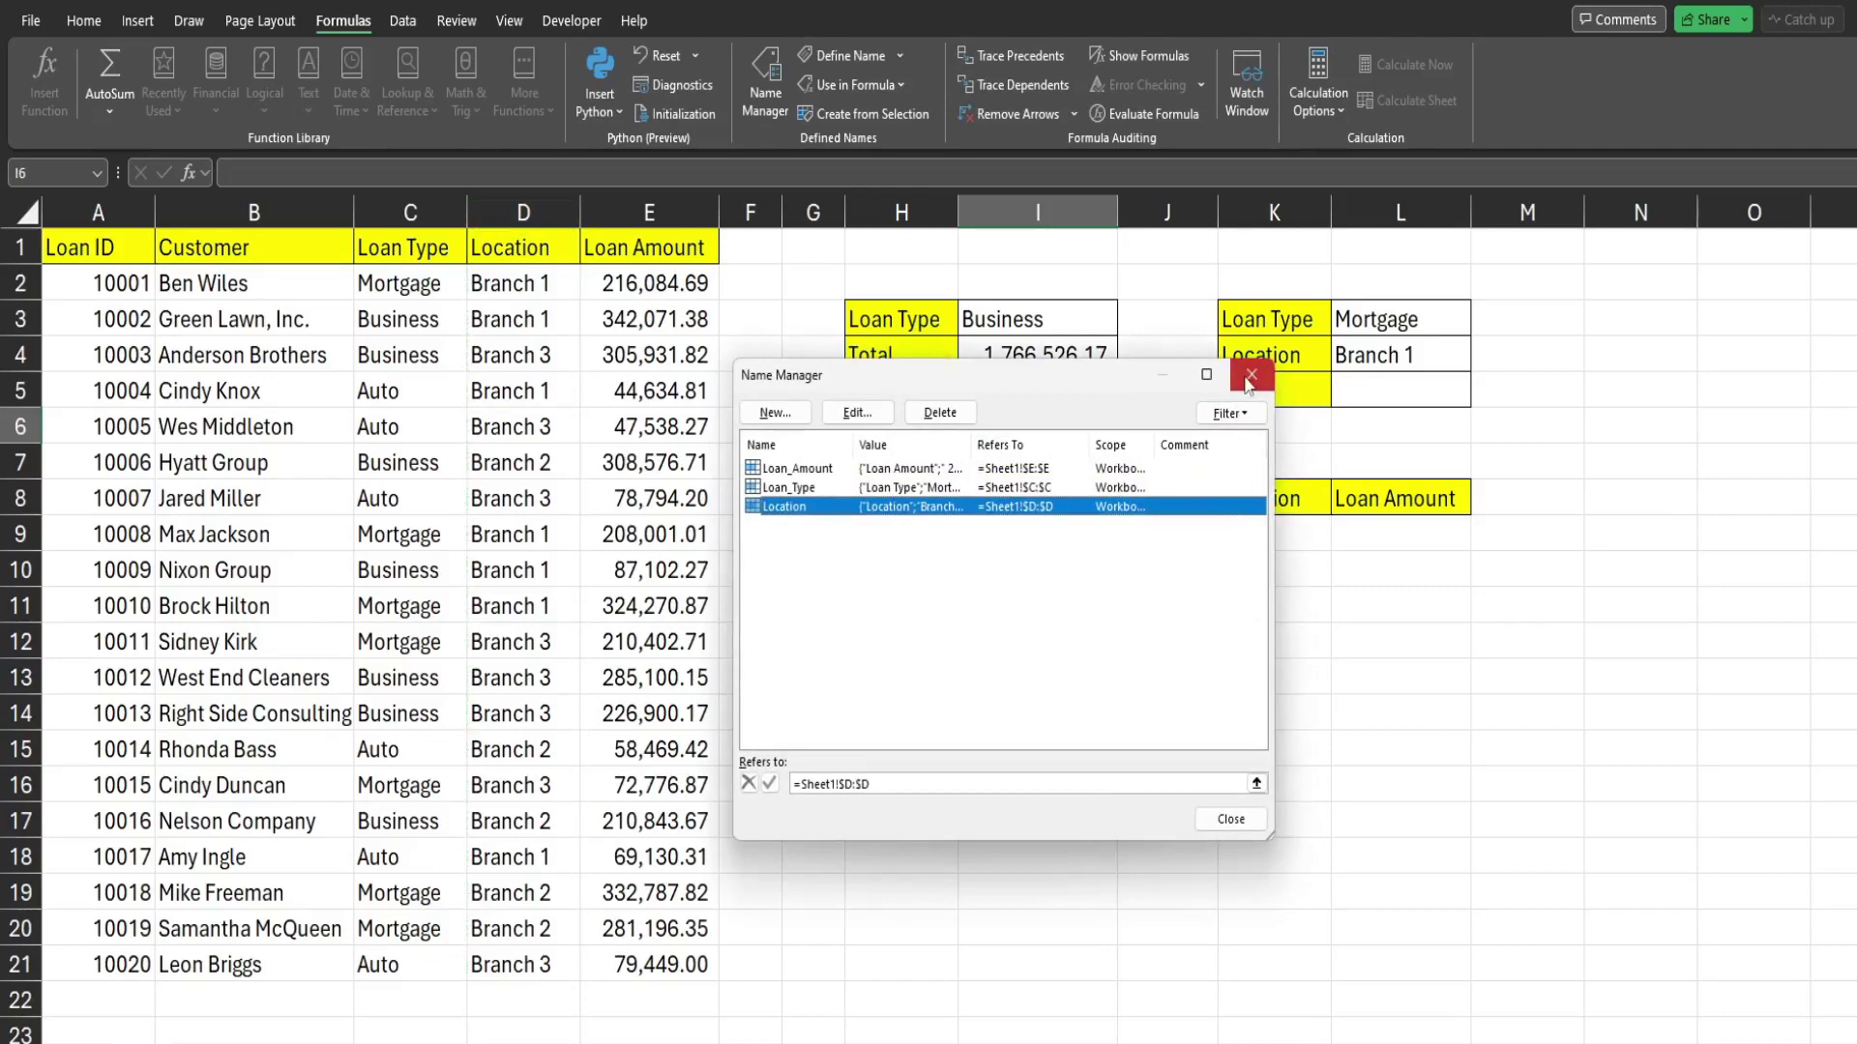
{"action": "left_click", "coordinate": [1250, 375]}
{"action": "left_click", "coordinate": [1349, 397]}
Step: Begin a SUMIFS in L5 summing Loan_Amount, with Loan_Type as the first criteria range
{"action": "type", "text": "=Sumifs"}
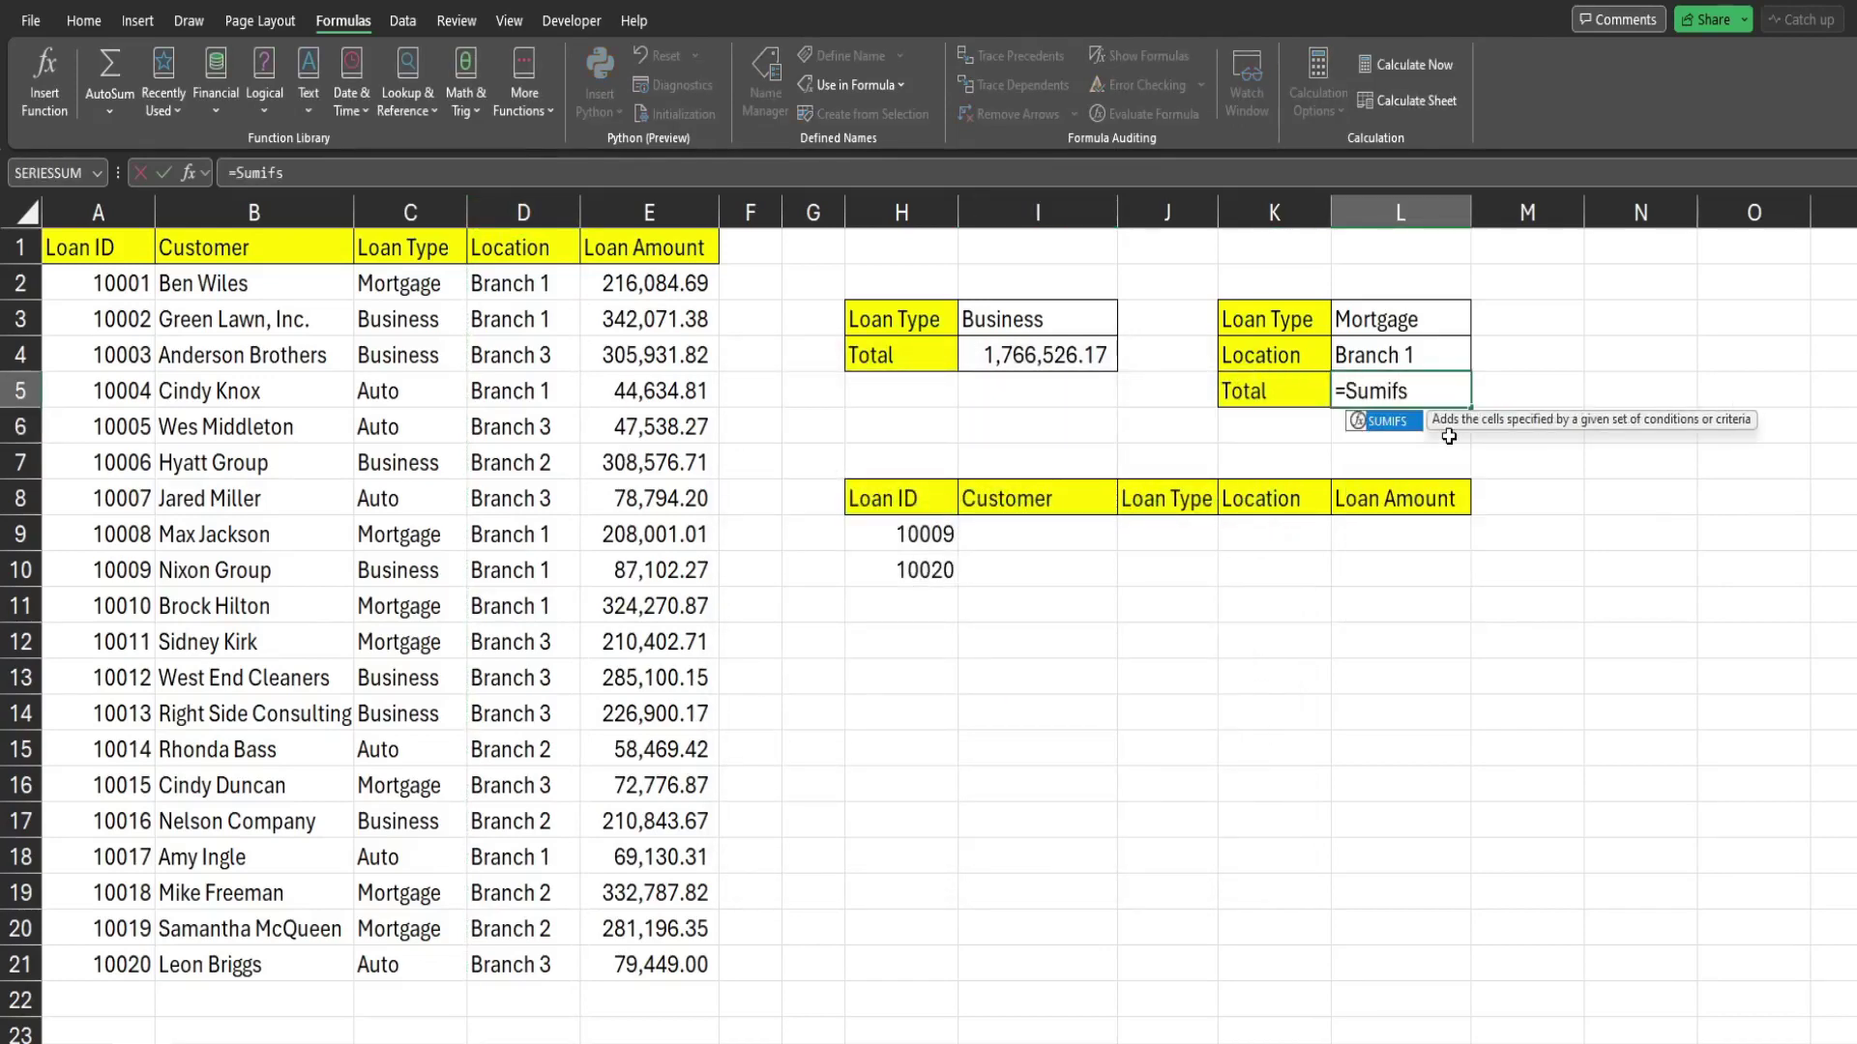
{"action": "key", "text": "Tab"}
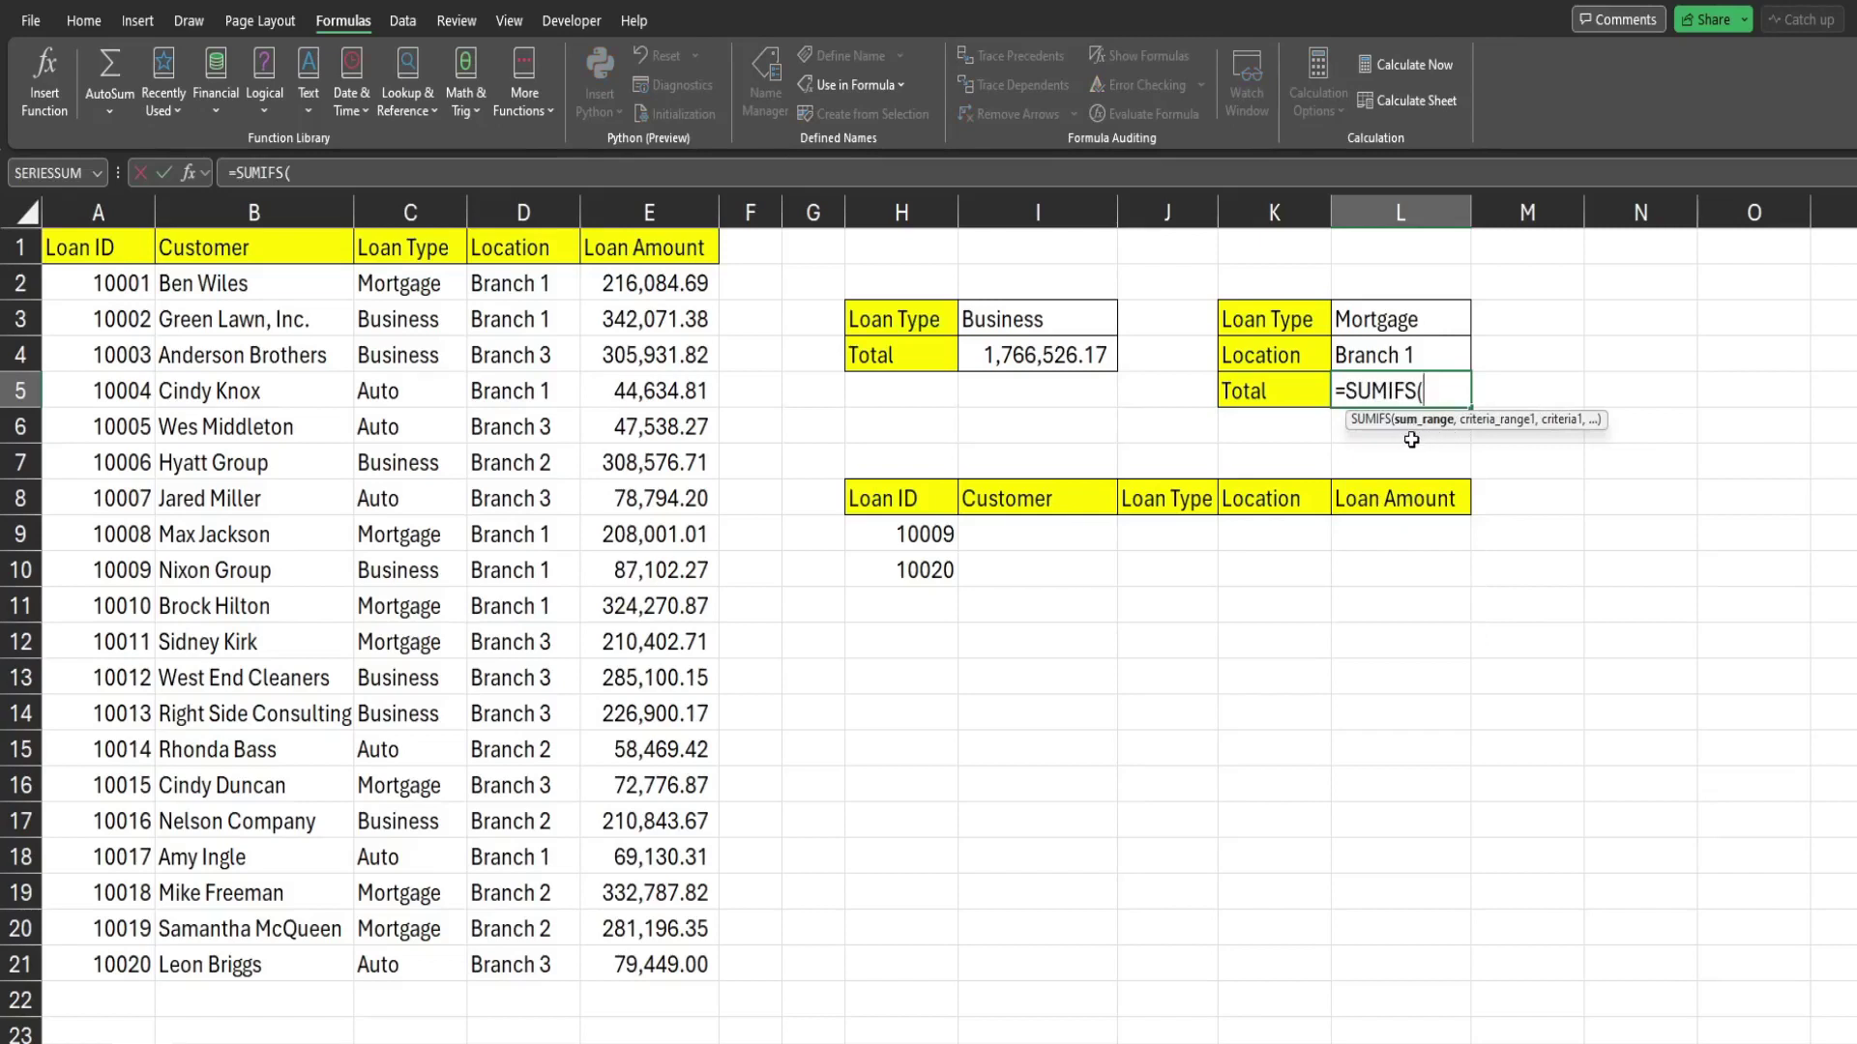
{"action": "type", "text": "Loan"}
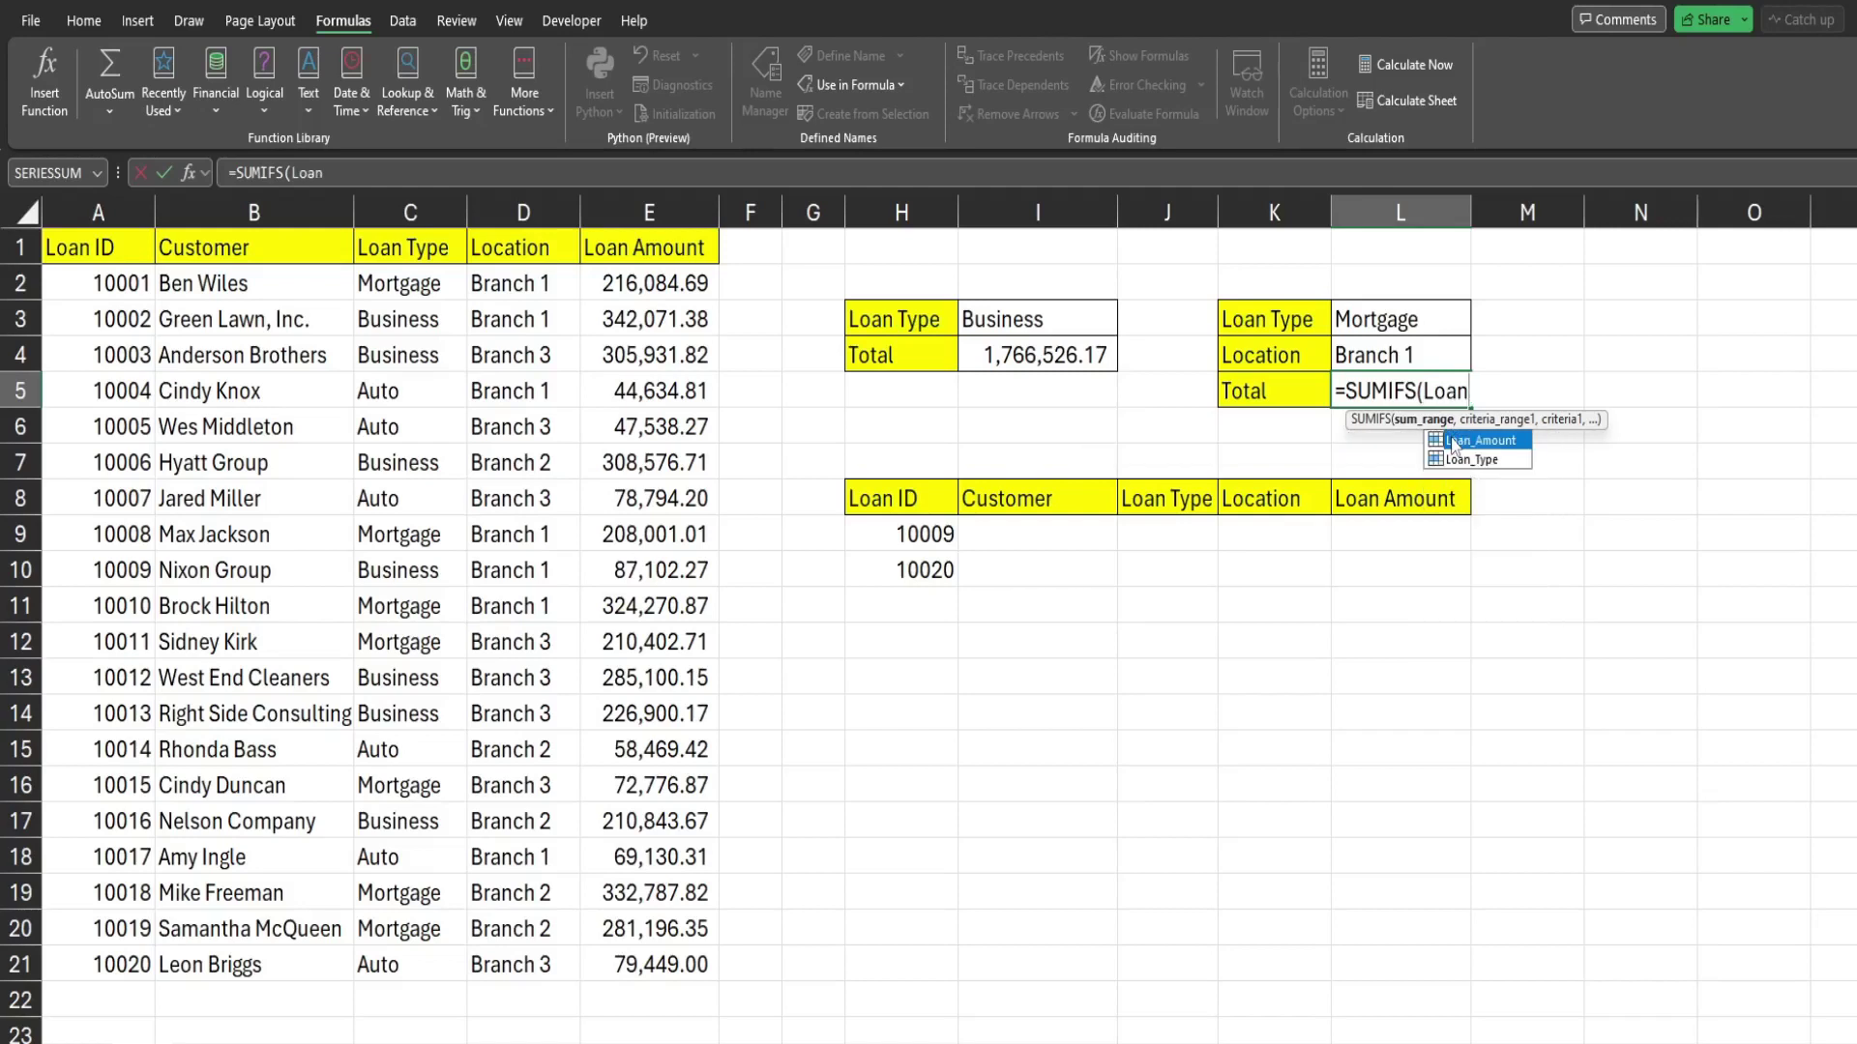
{"action": "double_click", "coordinate": [1479, 441]}
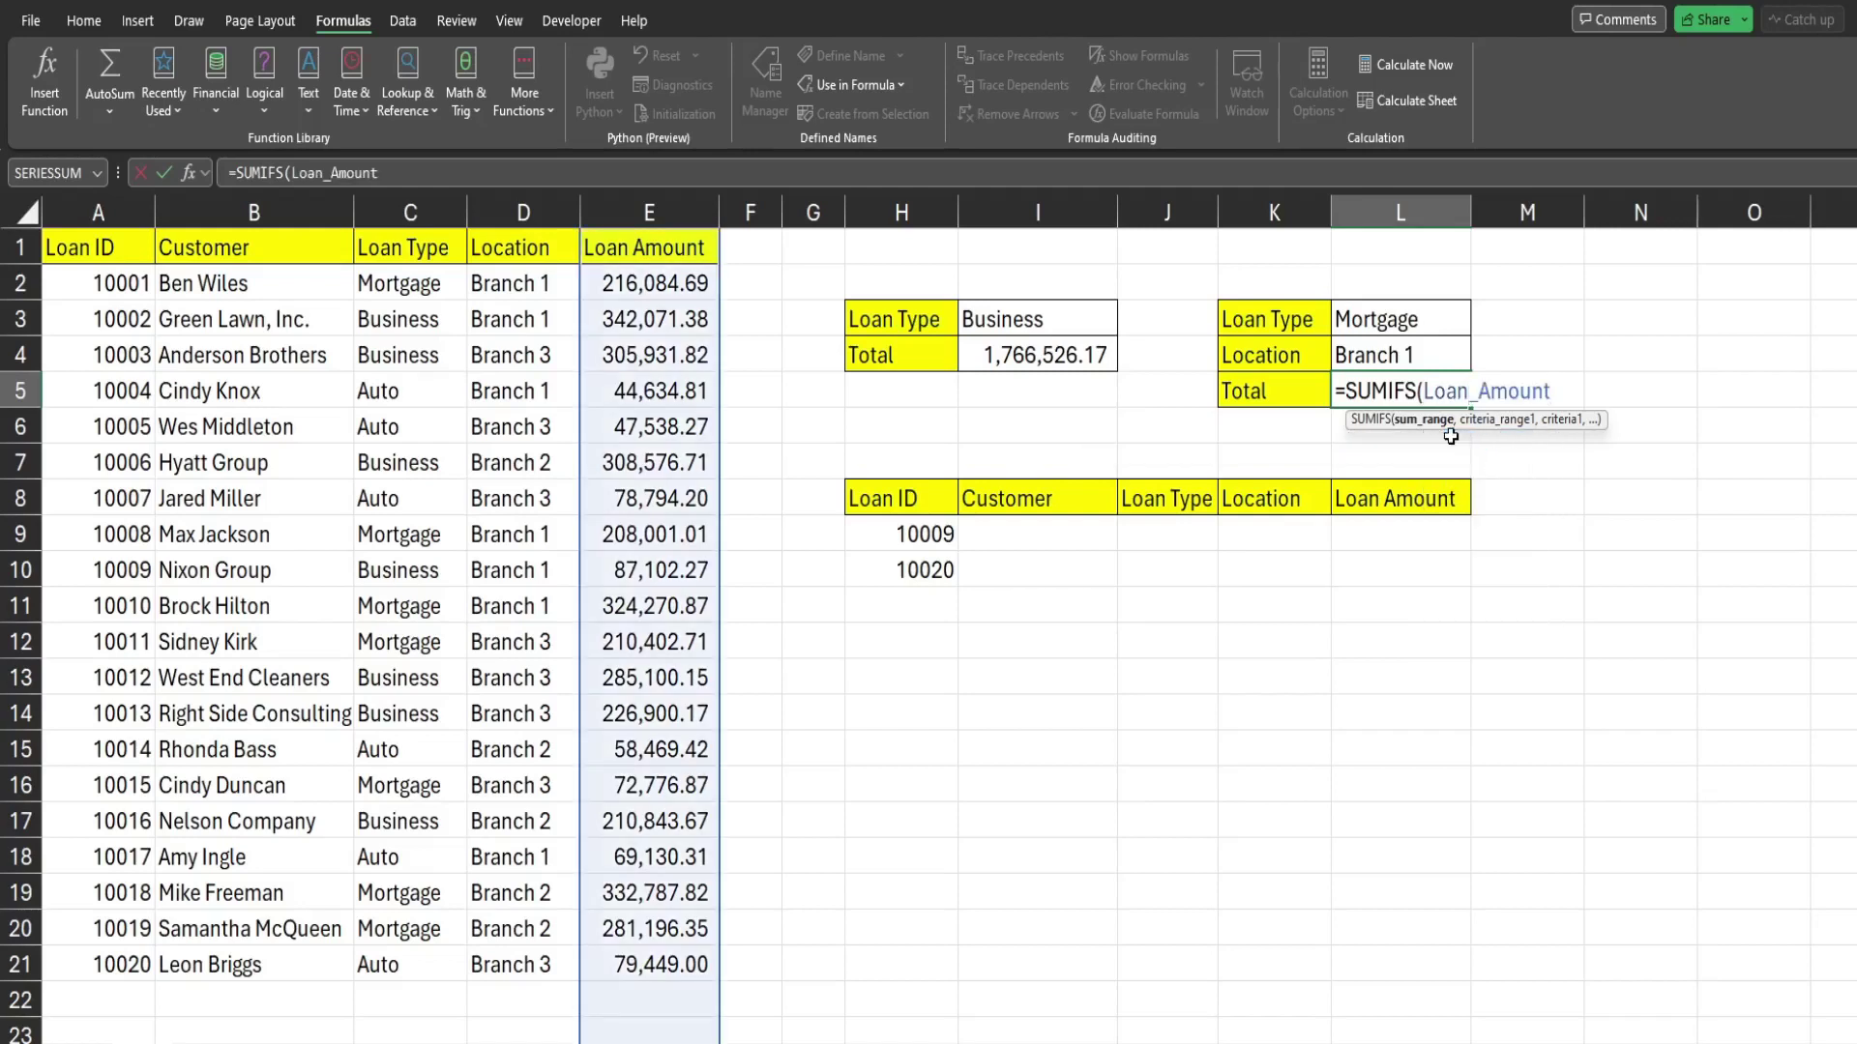
{"action": "type", "text": ","}
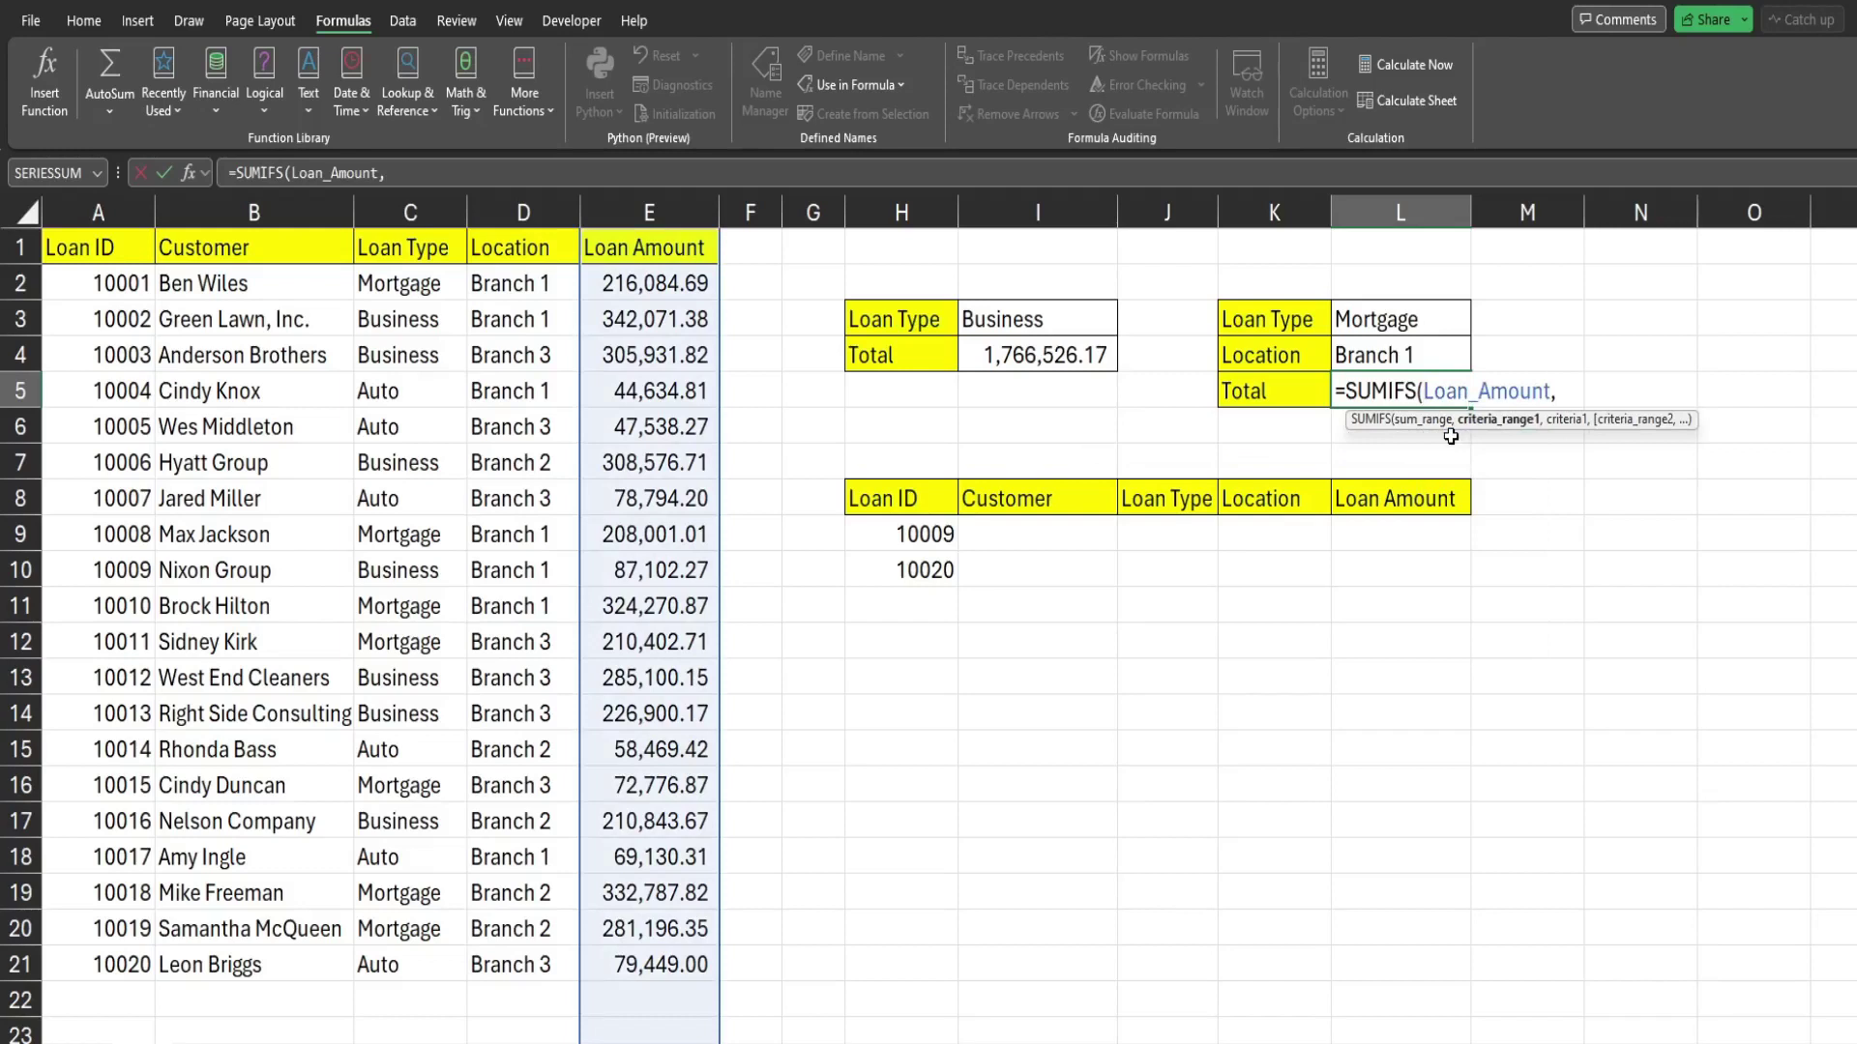
{"action": "type", "text": "Loan"}
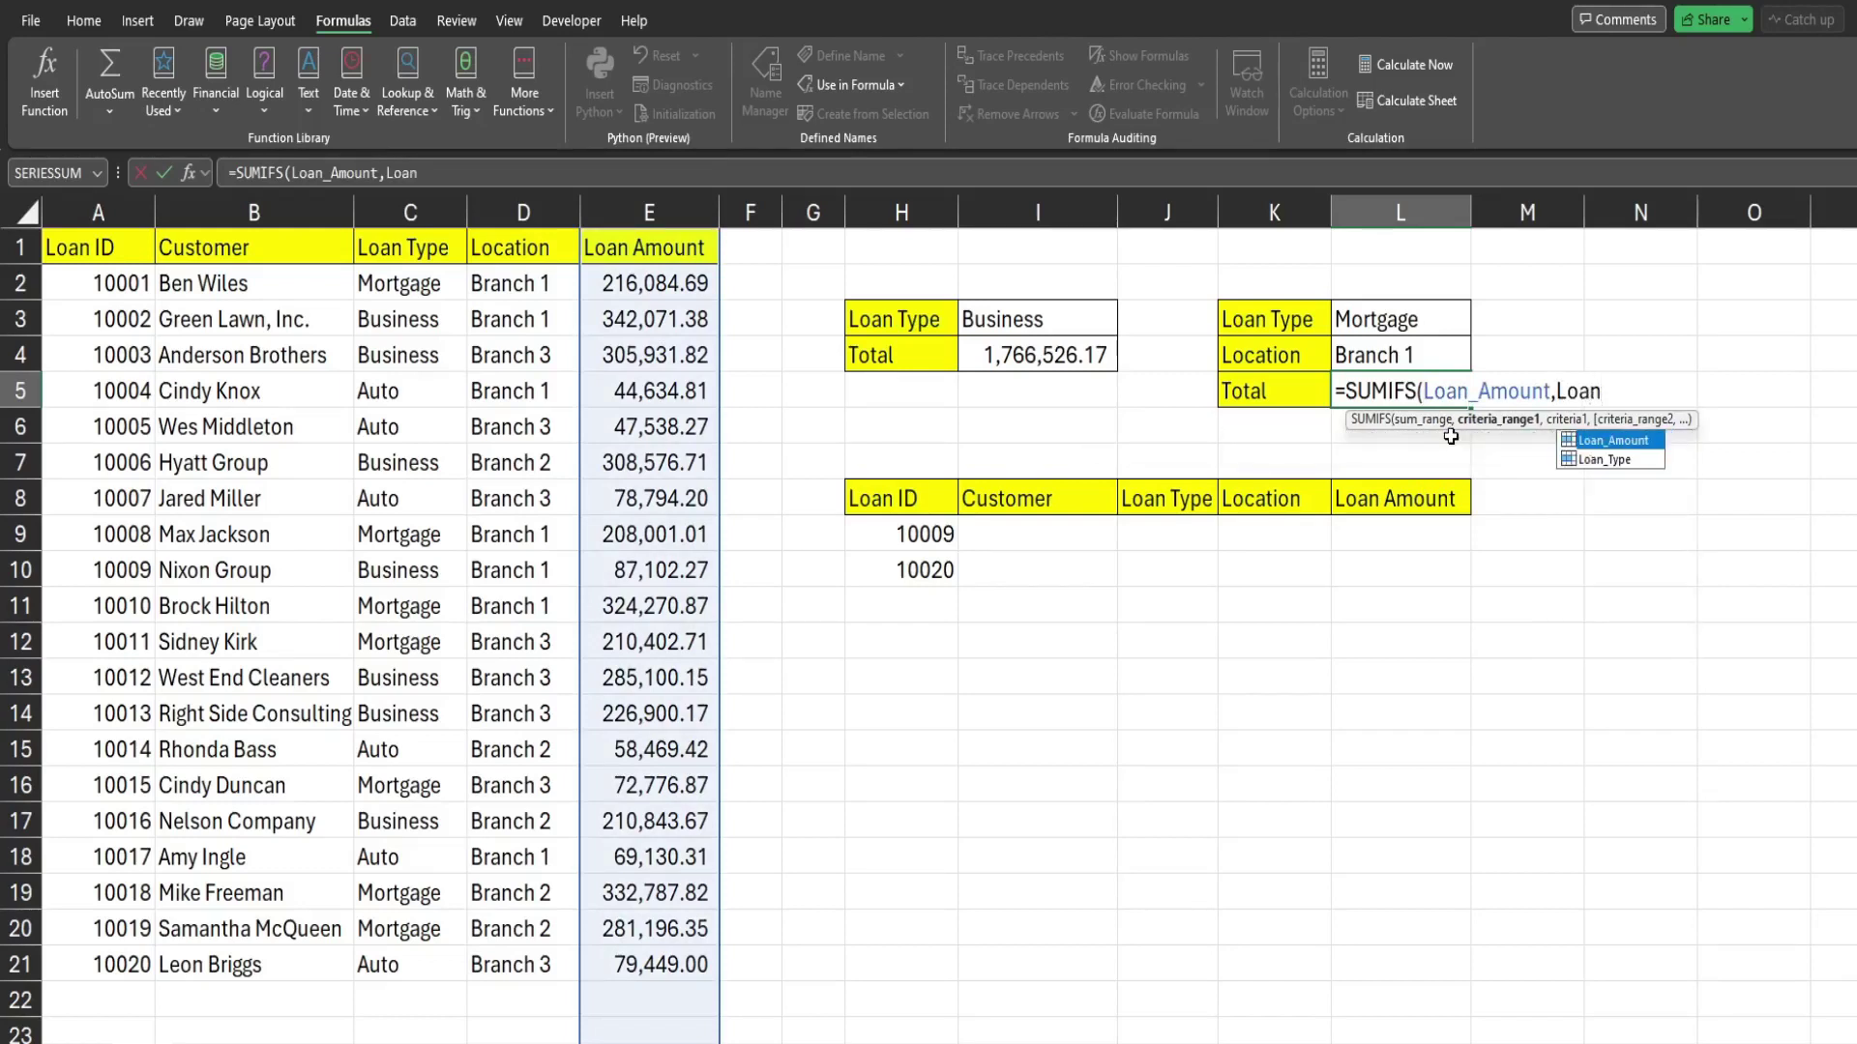
{"action": "key", "text": "Down"}
{"action": "key", "text": "Tab"}
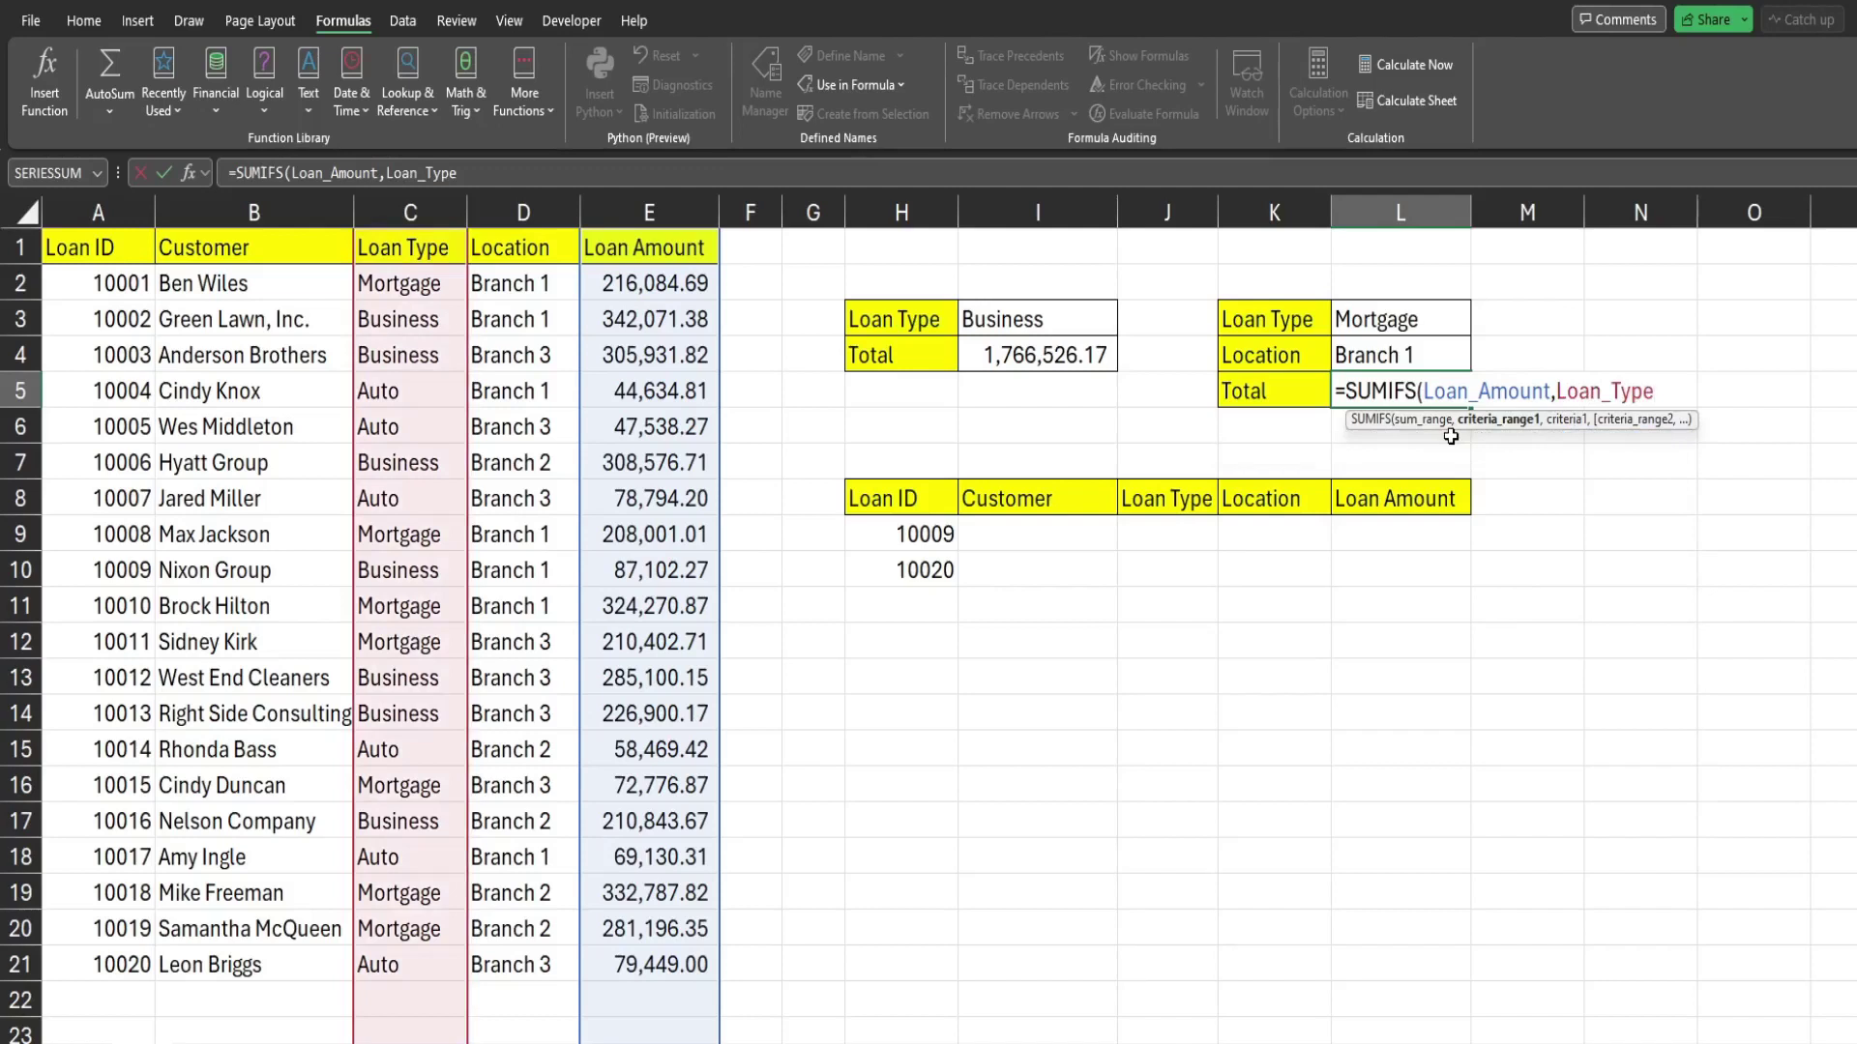
Step: Complete the SUMIFS with criteria L3, Location and L4, giving 748,356.57 for Mortgage at Branch 1
{"action": "type", "text": ","}
{"action": "left_click", "coordinate": [1393, 311]}
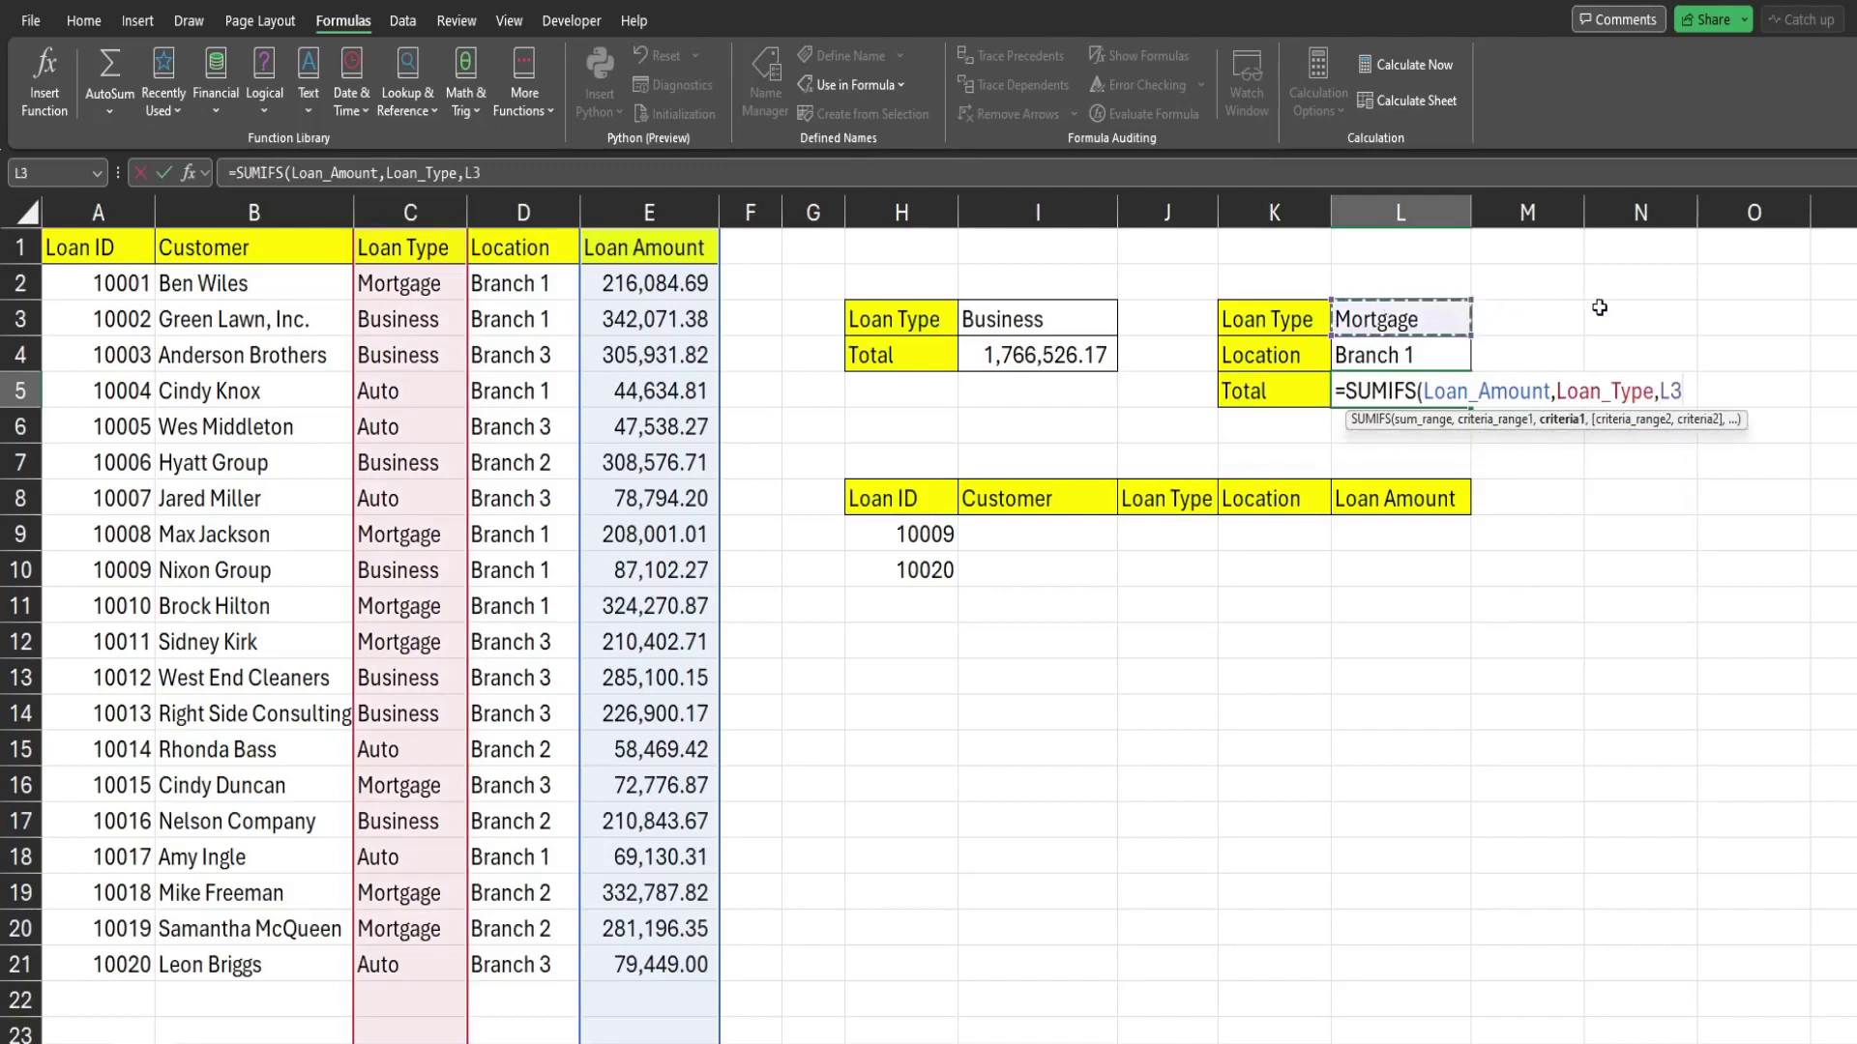
{"action": "type", "text": ","}
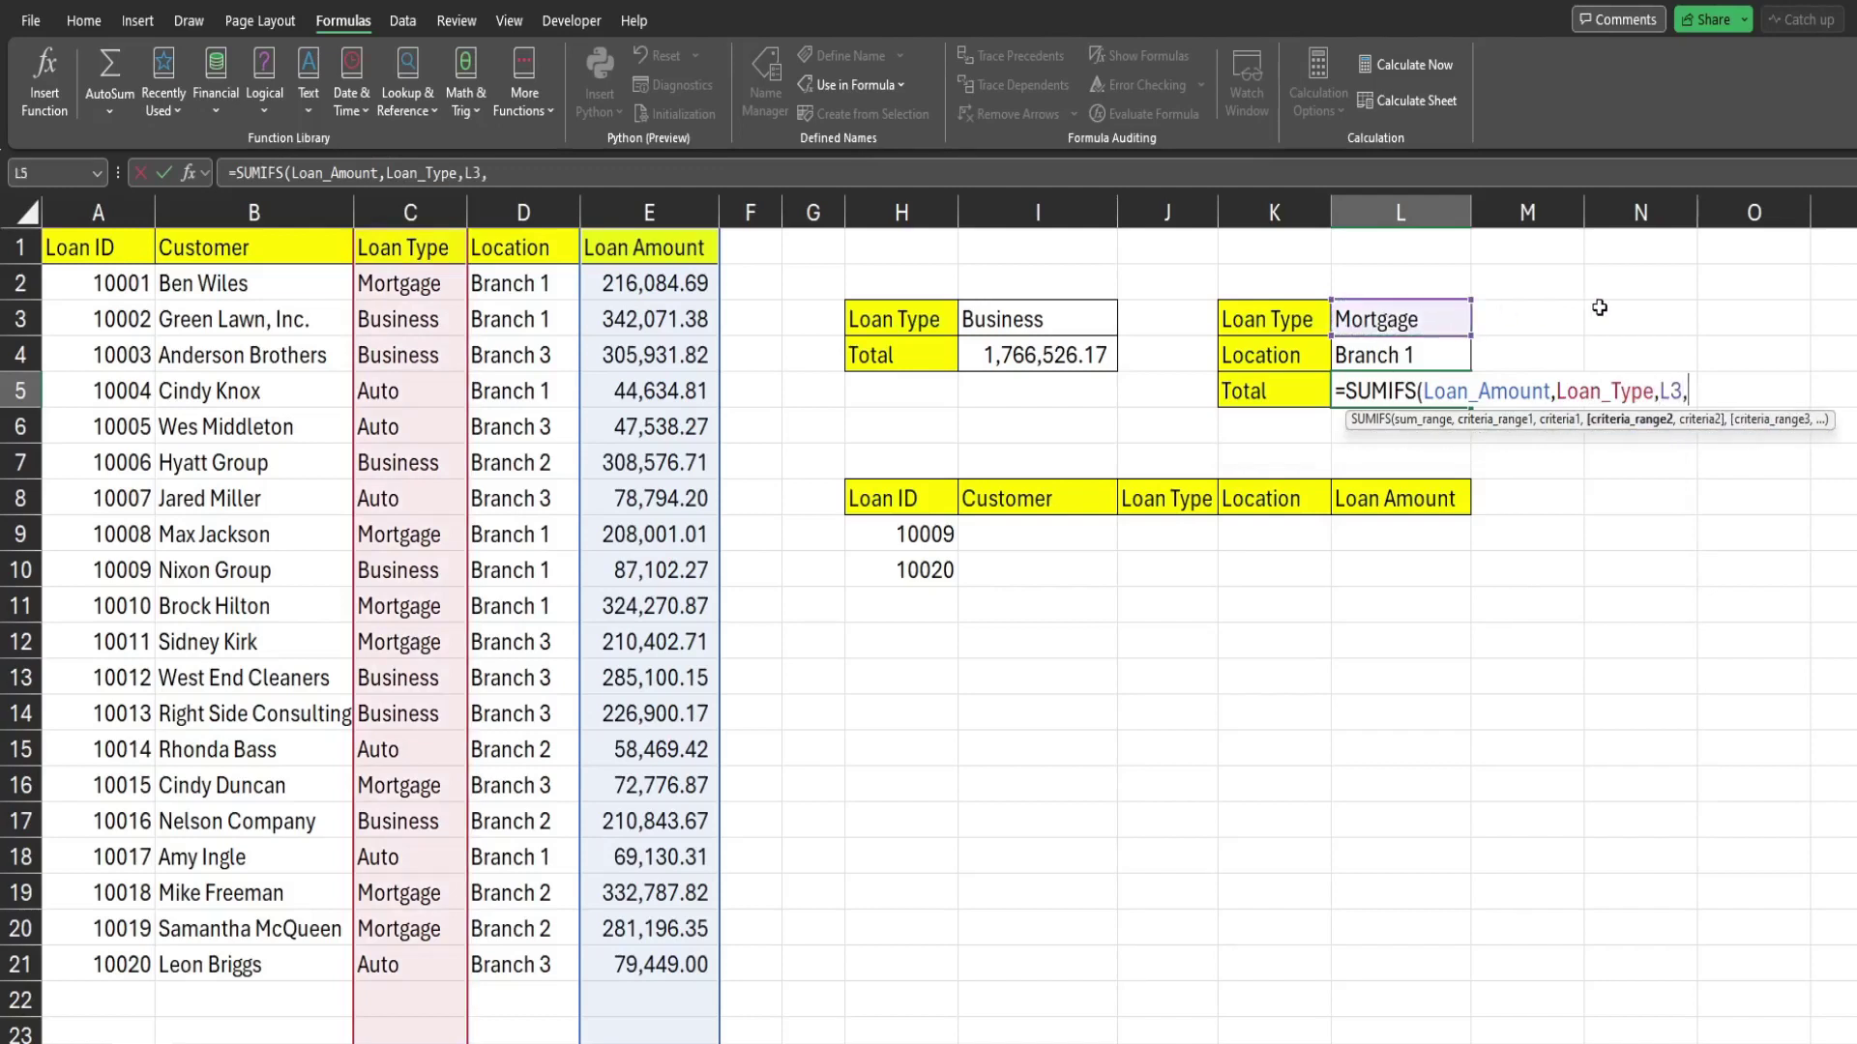
{"action": "type", "text": "Locat"}
{"action": "key", "text": "Tab"}
{"action": "type", "text": ","}
{"action": "left_click", "coordinate": [1404, 355]}
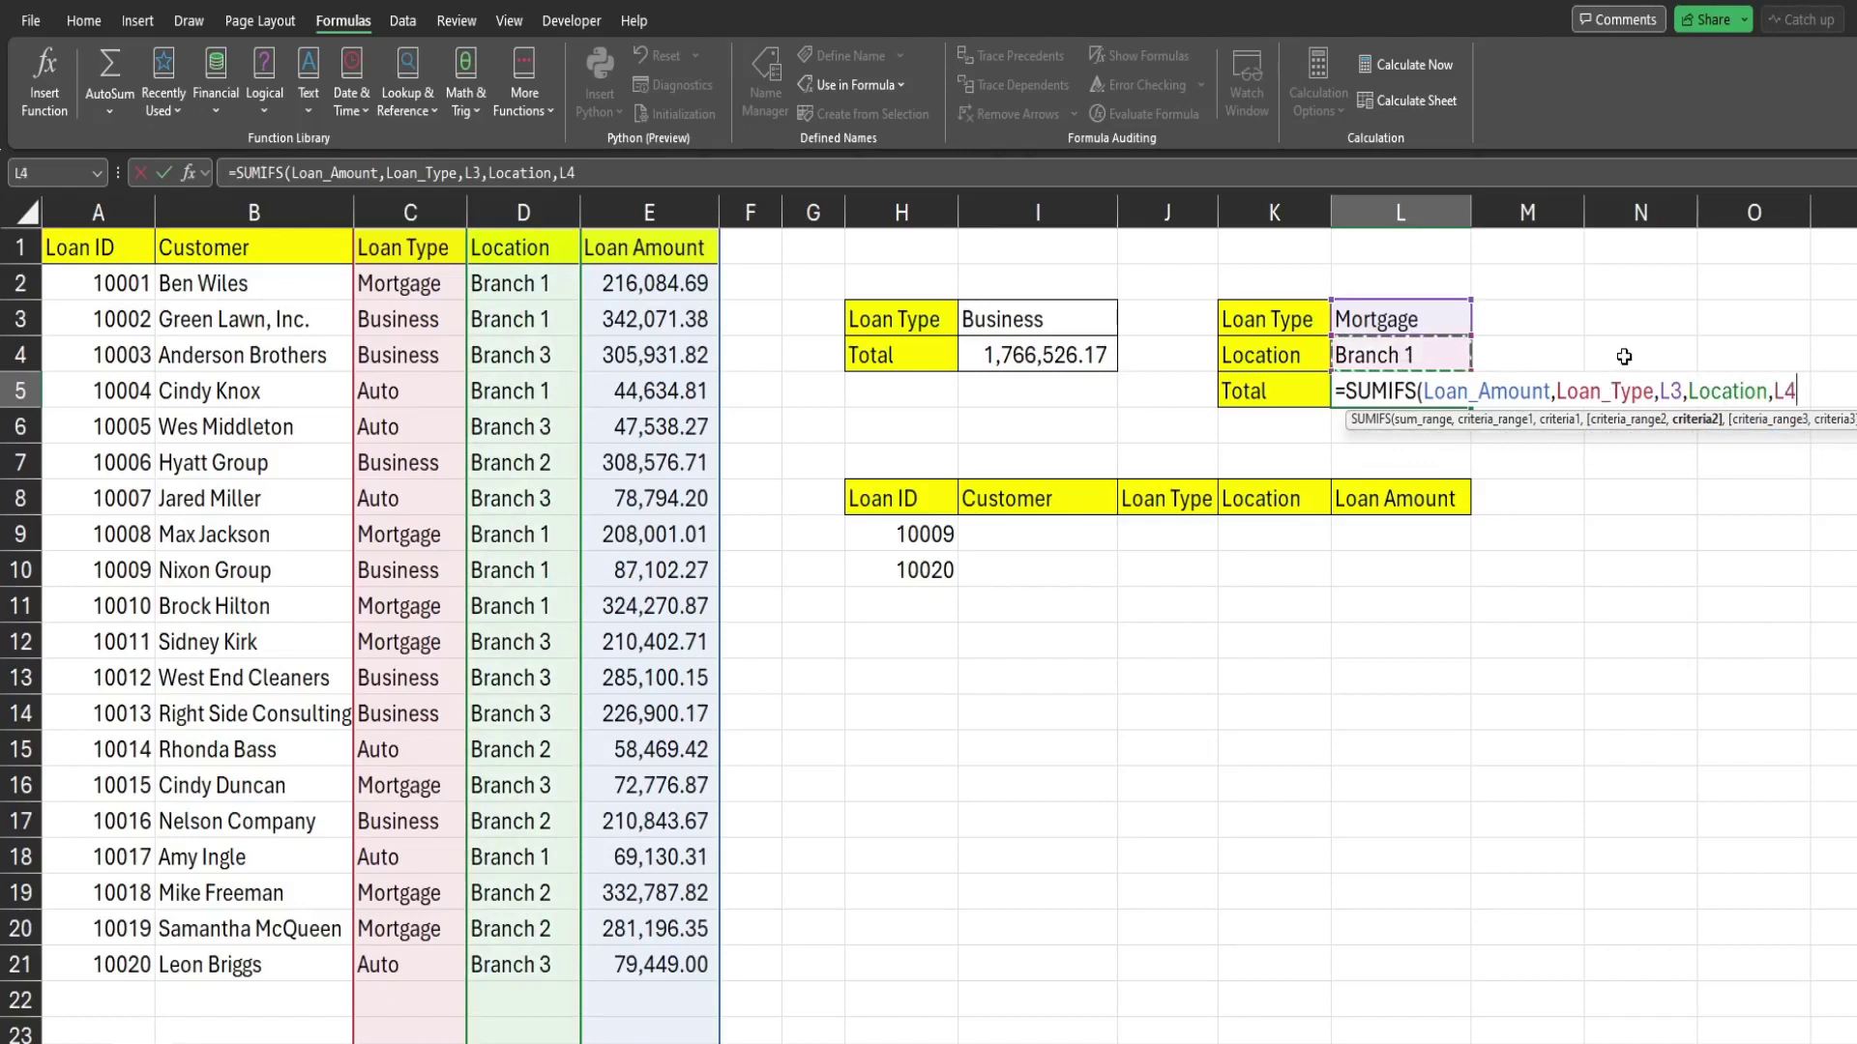
{"action": "type", "text": ")"}
{"action": "key", "text": "Return"}
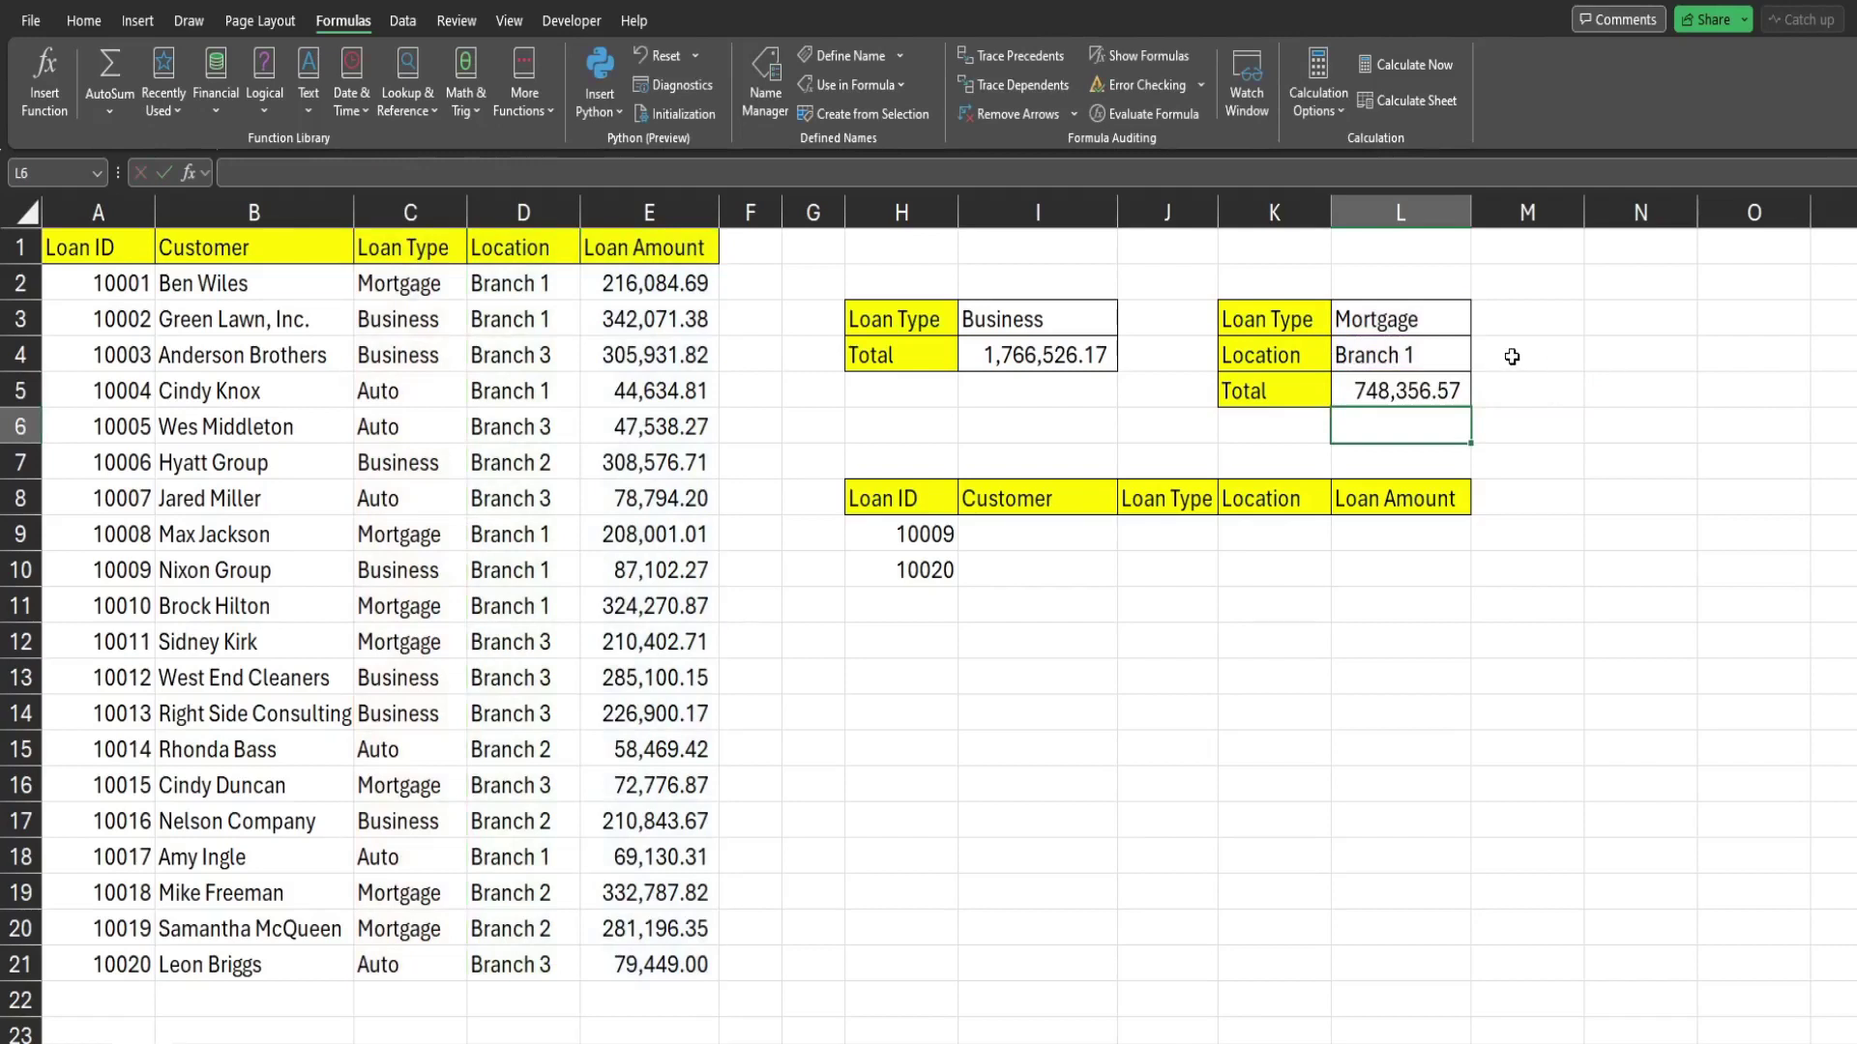
{"action": "left_click", "coordinate": [1395, 391]}
Step: Change the location in L4 to Branch 2, updating the total to 613,984.17
{"action": "double_click", "coordinate": [1427, 368]}
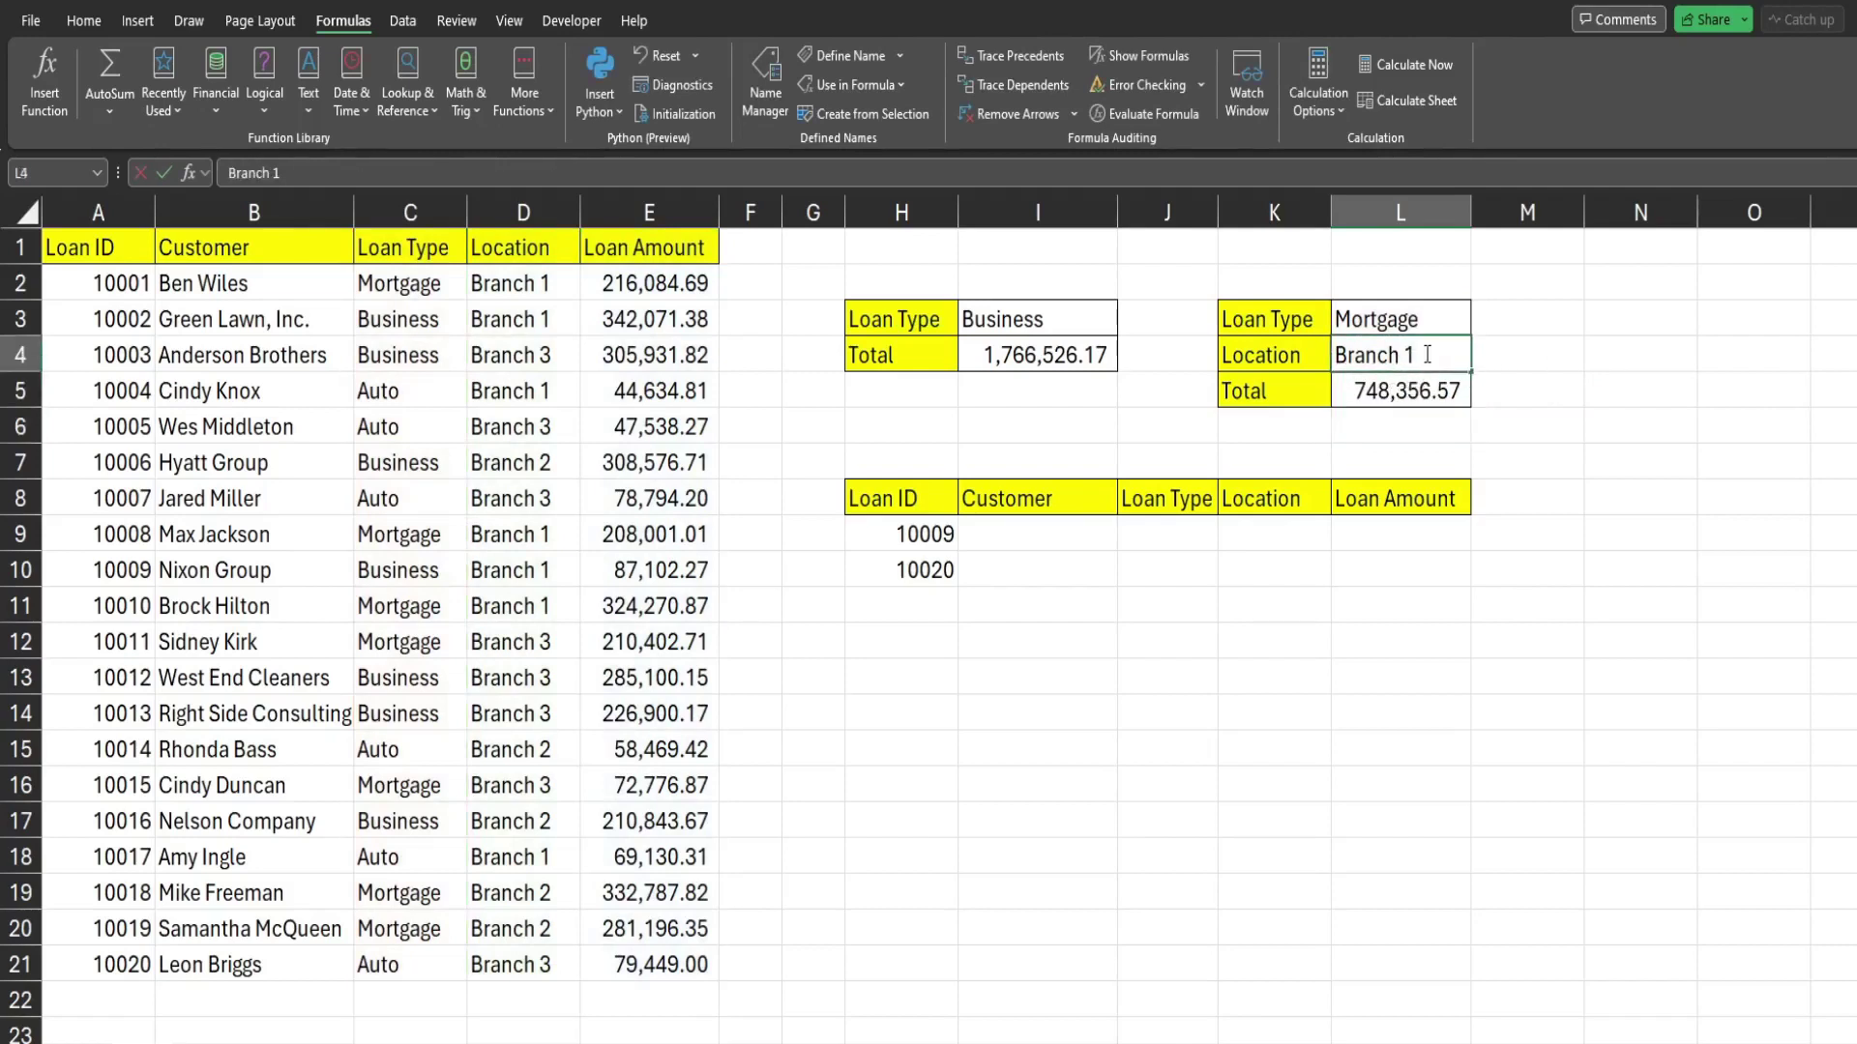
{"action": "key", "text": "BackSpace"}
{"action": "type", "text": "2"}
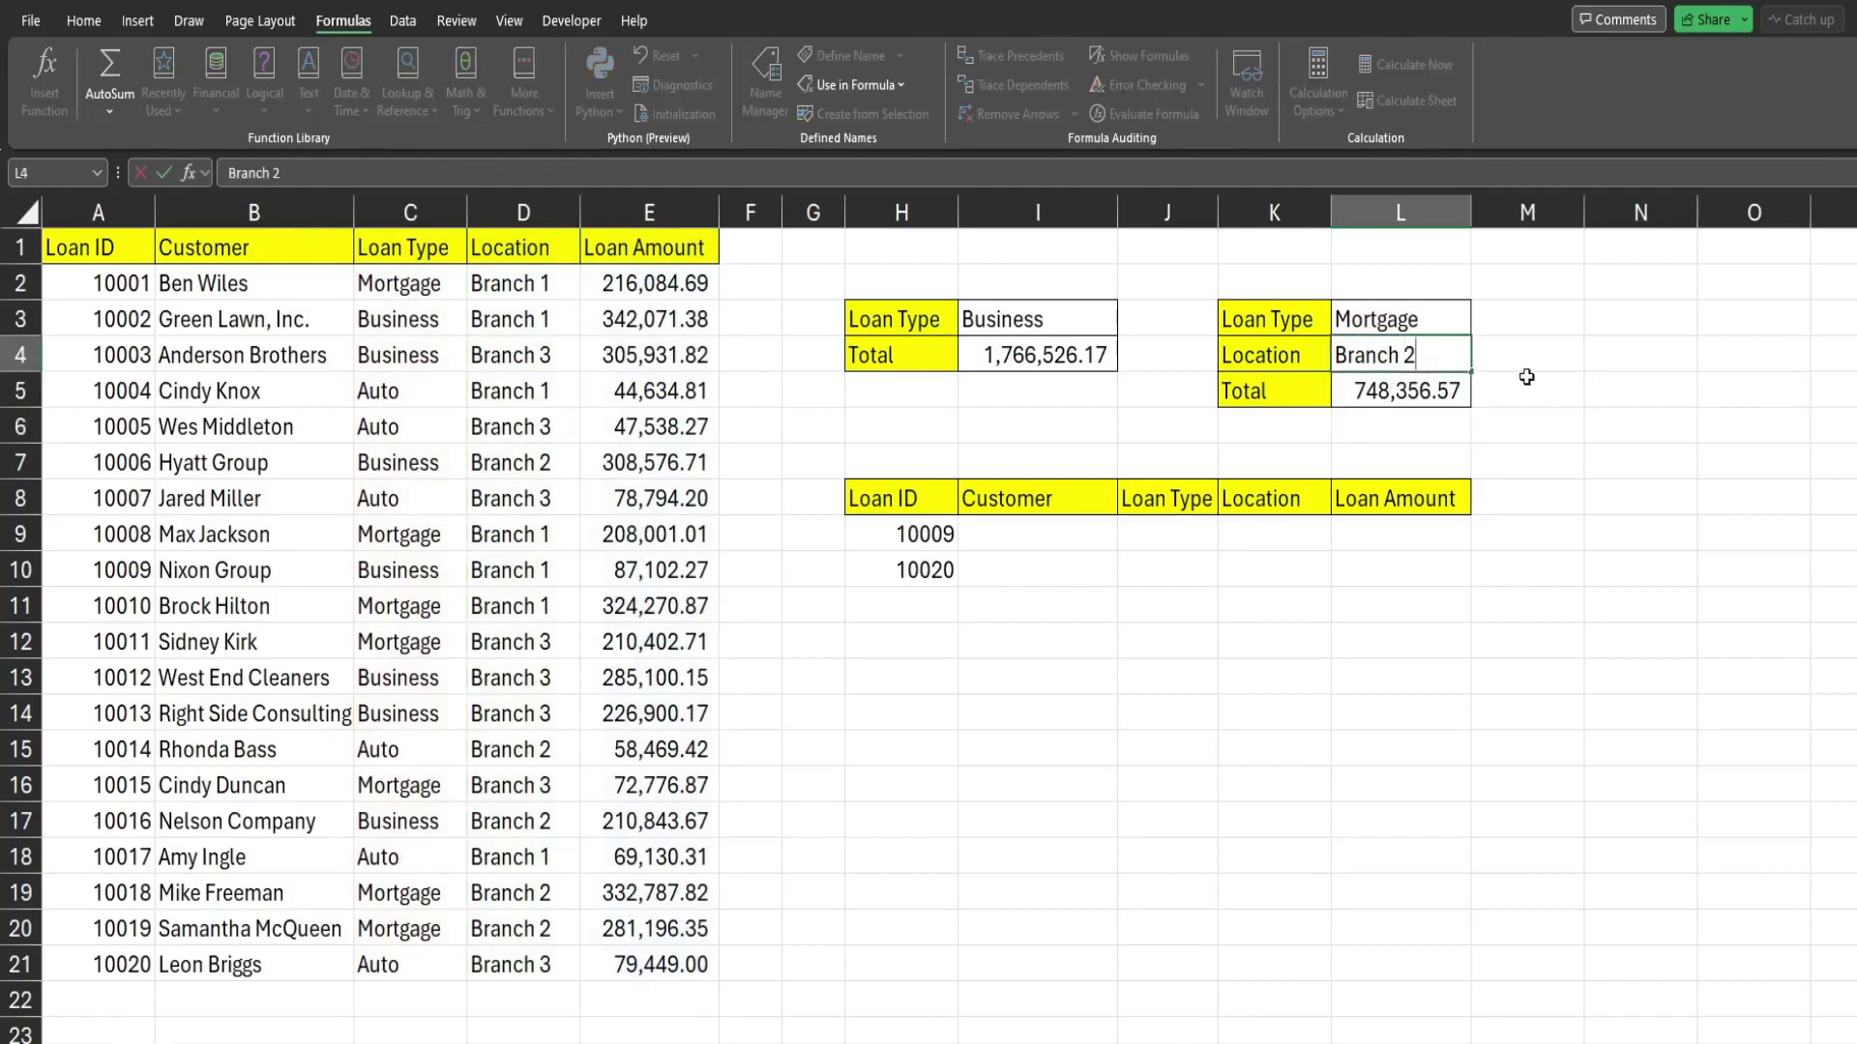
{"action": "key", "text": "Return"}
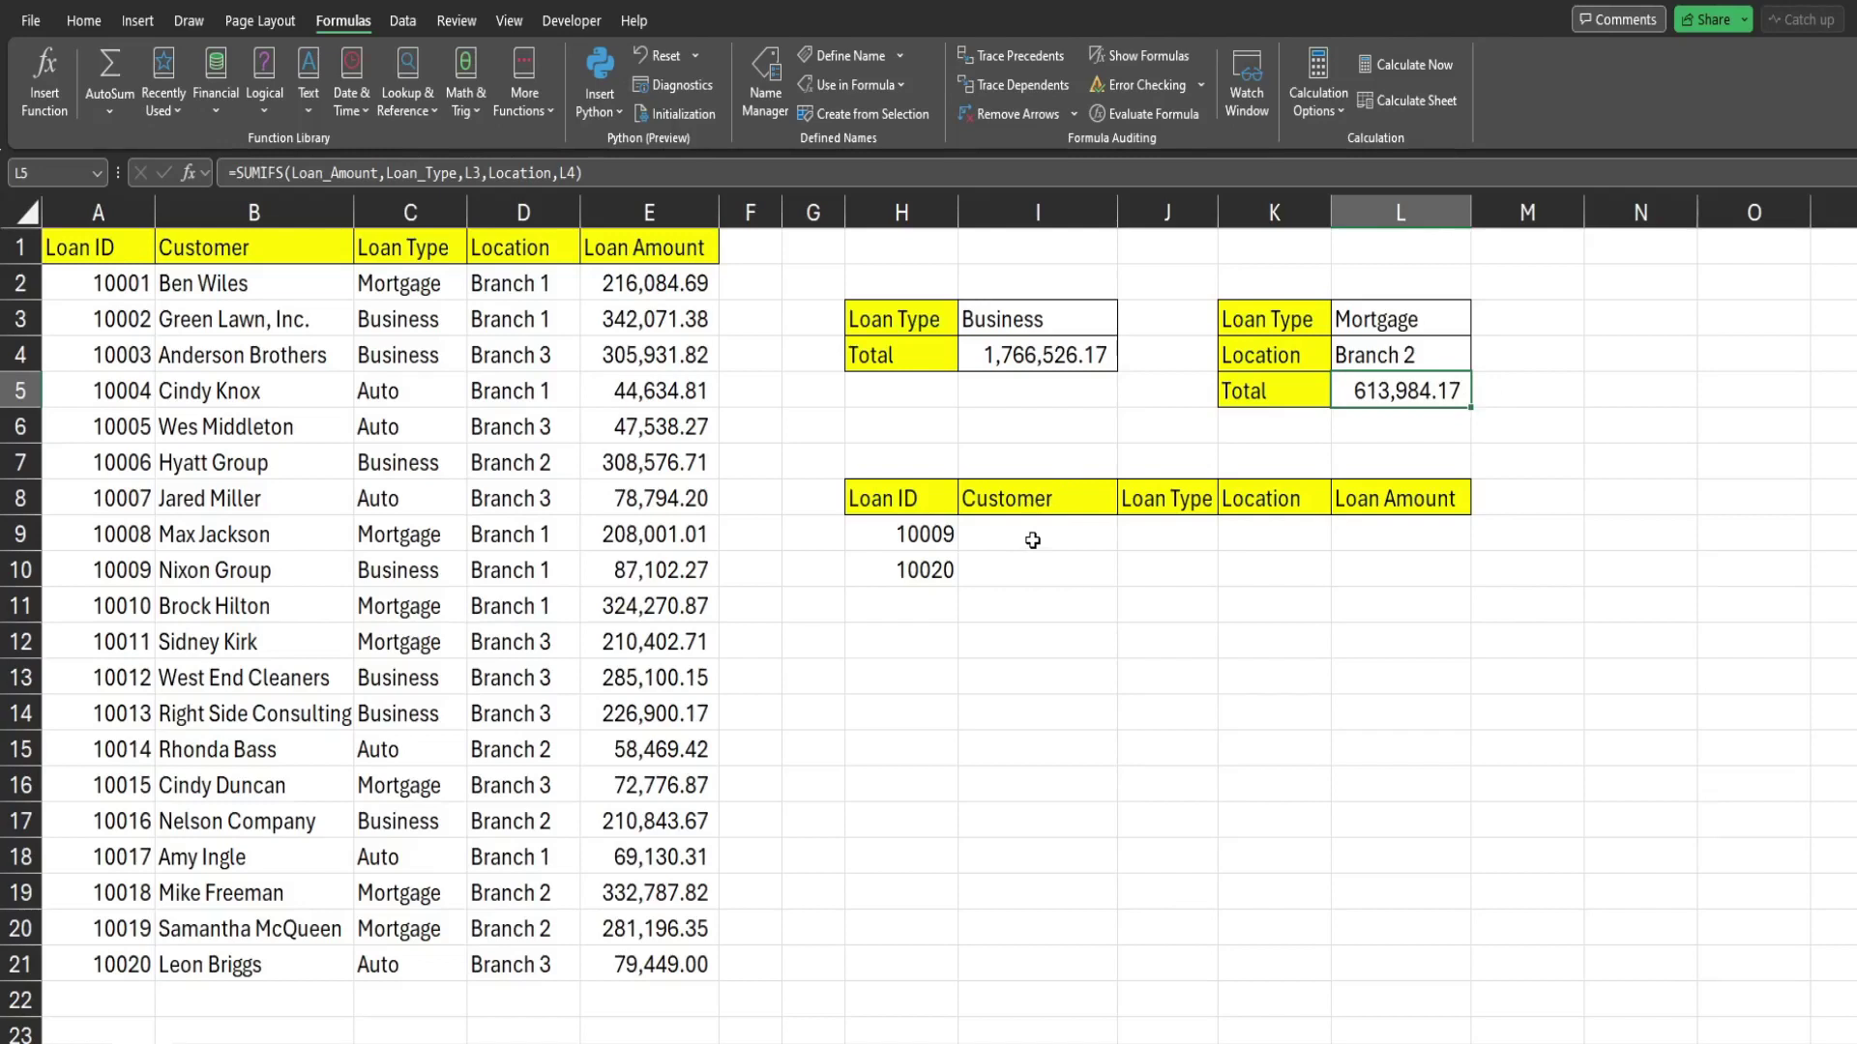
Step: Review the loan table and lookup Loan IDs, then select I9 for the first lookup
{"action": "left_click_drag", "start_coordinate": [72, 253], "coordinate": [724, 963]}
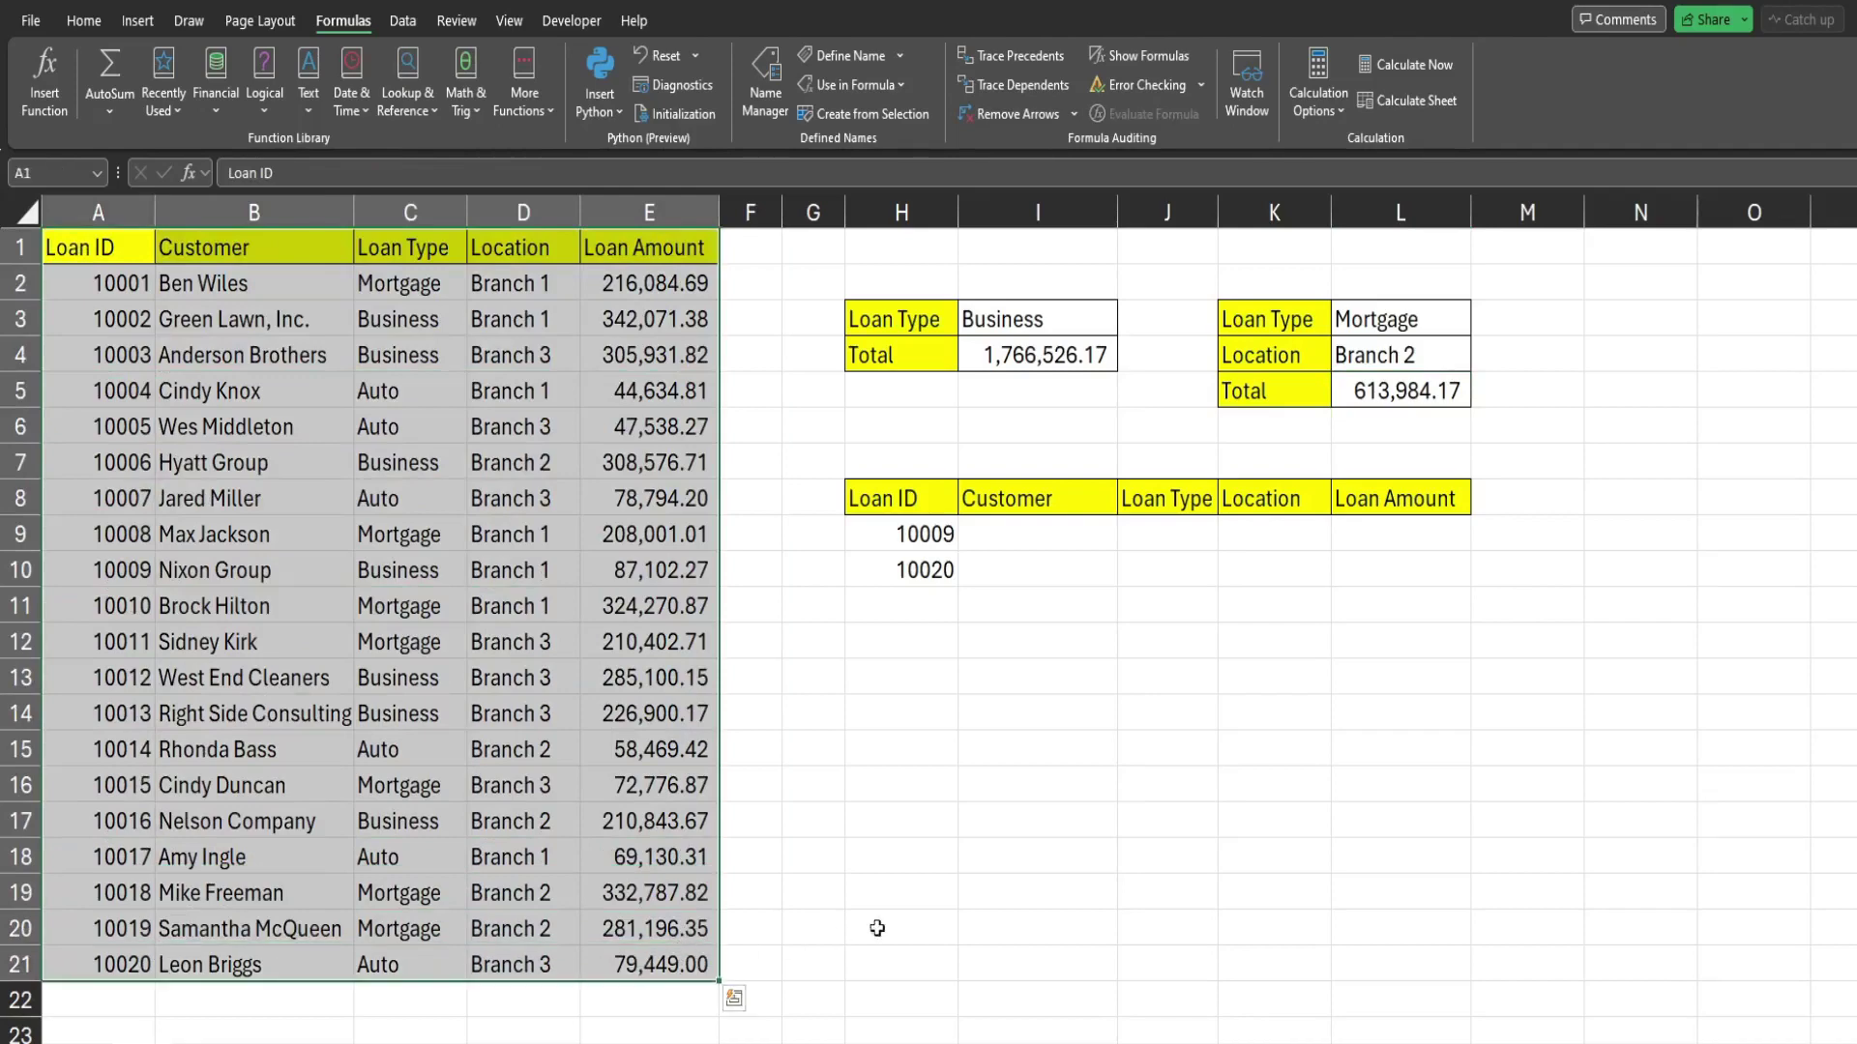
{"action": "left_click", "coordinate": [1012, 848]}
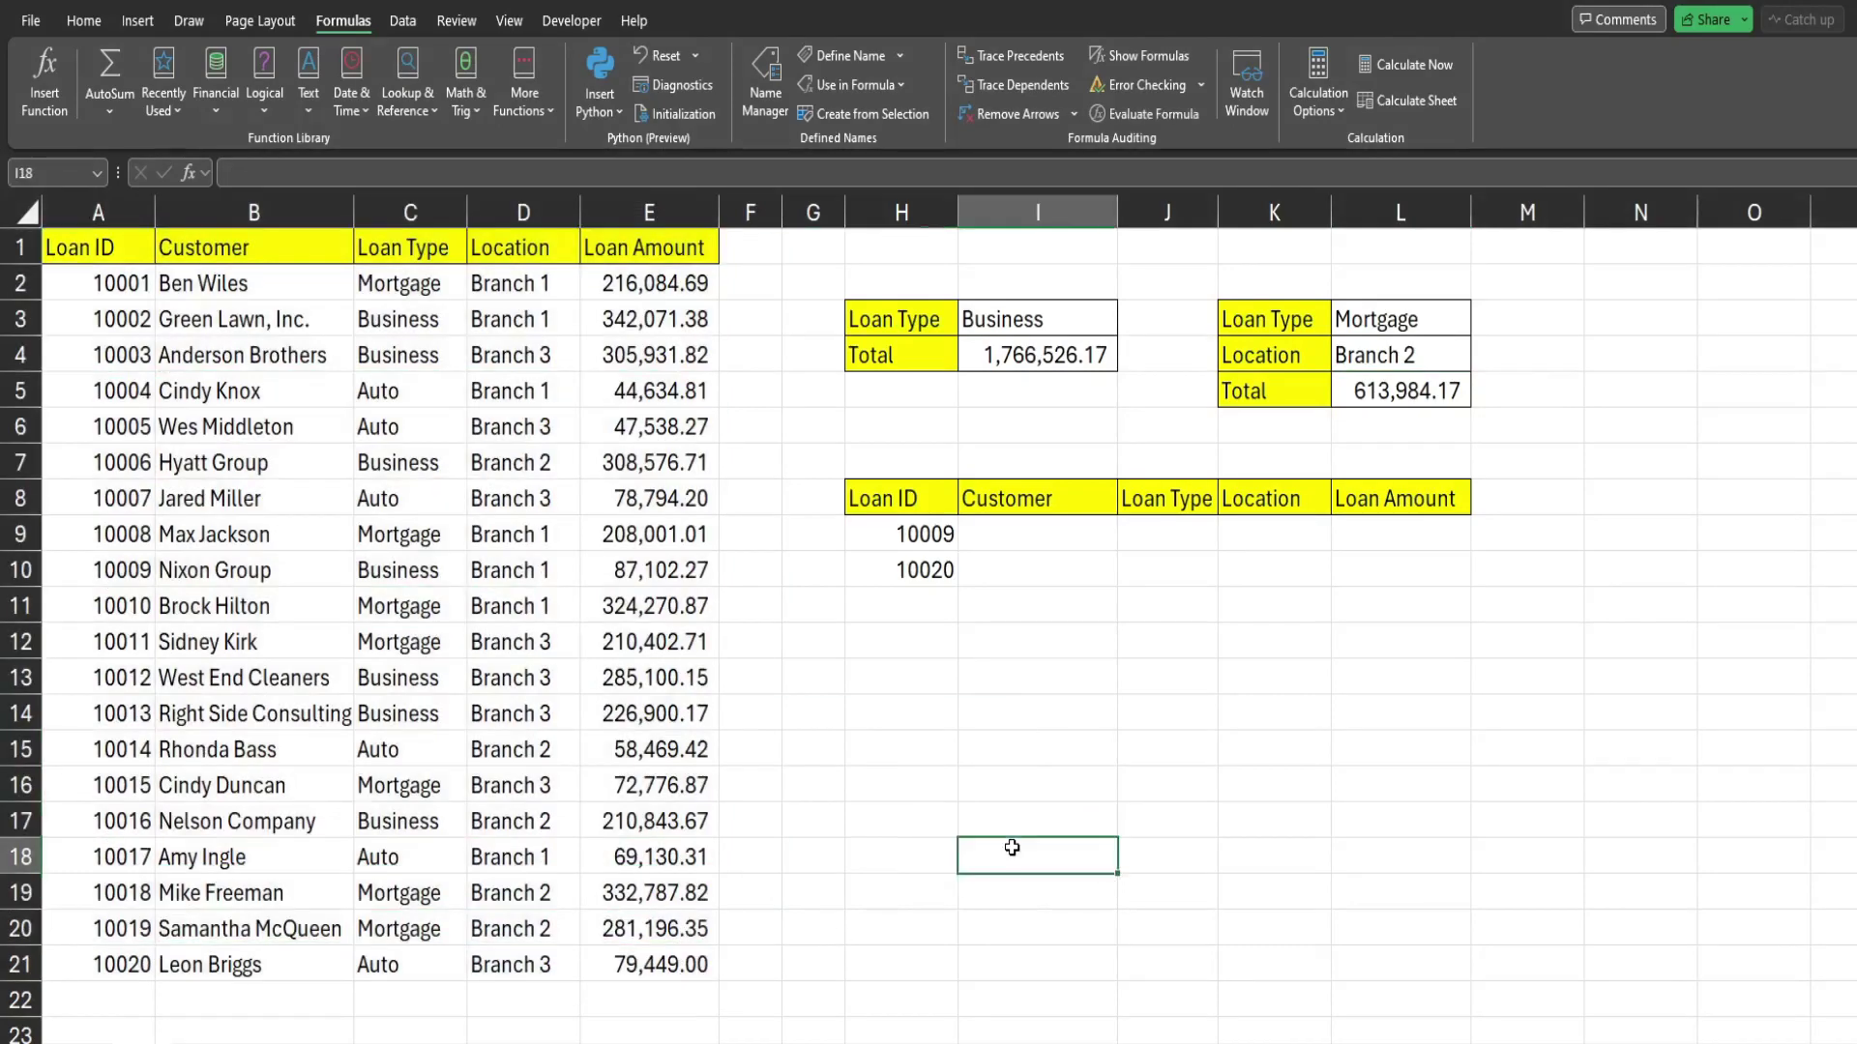
{"action": "left_click", "coordinate": [926, 537]}
{"action": "left_click_drag", "start_coordinate": [927, 537], "coordinate": [924, 574]}
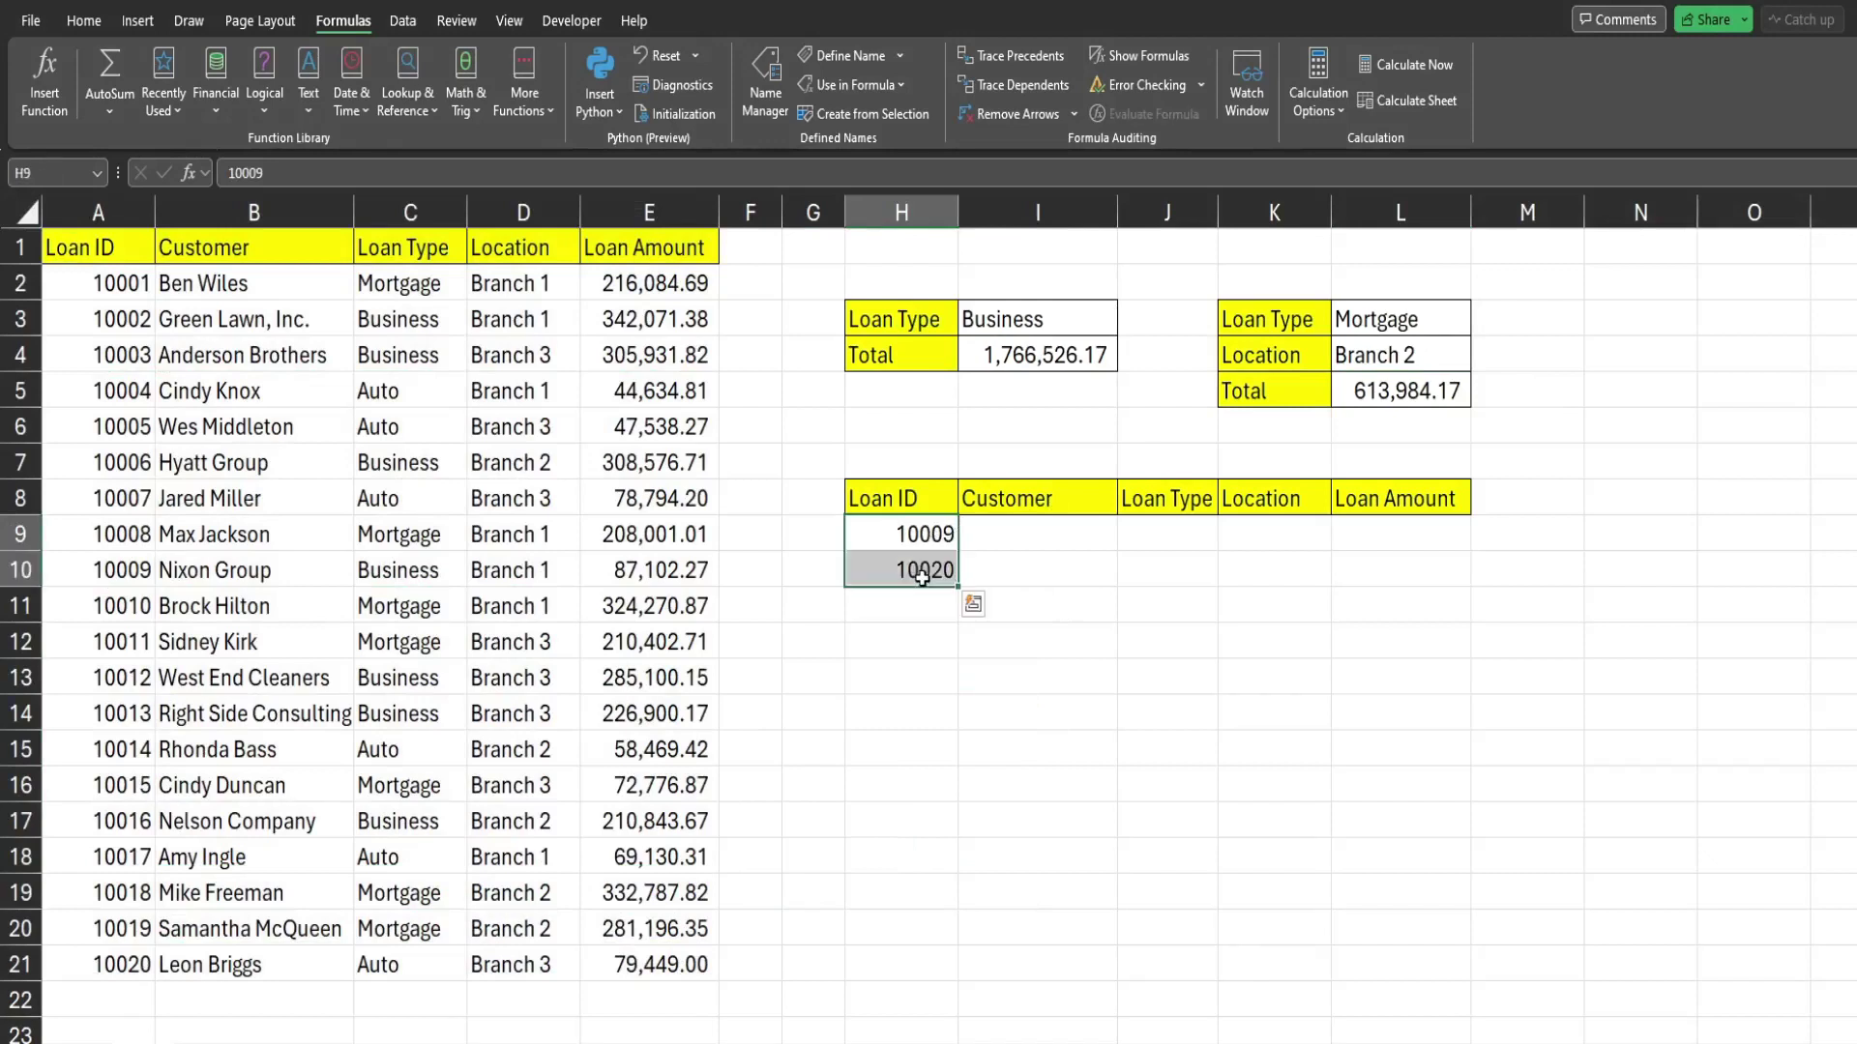
{"action": "left_click", "coordinate": [1023, 544]}
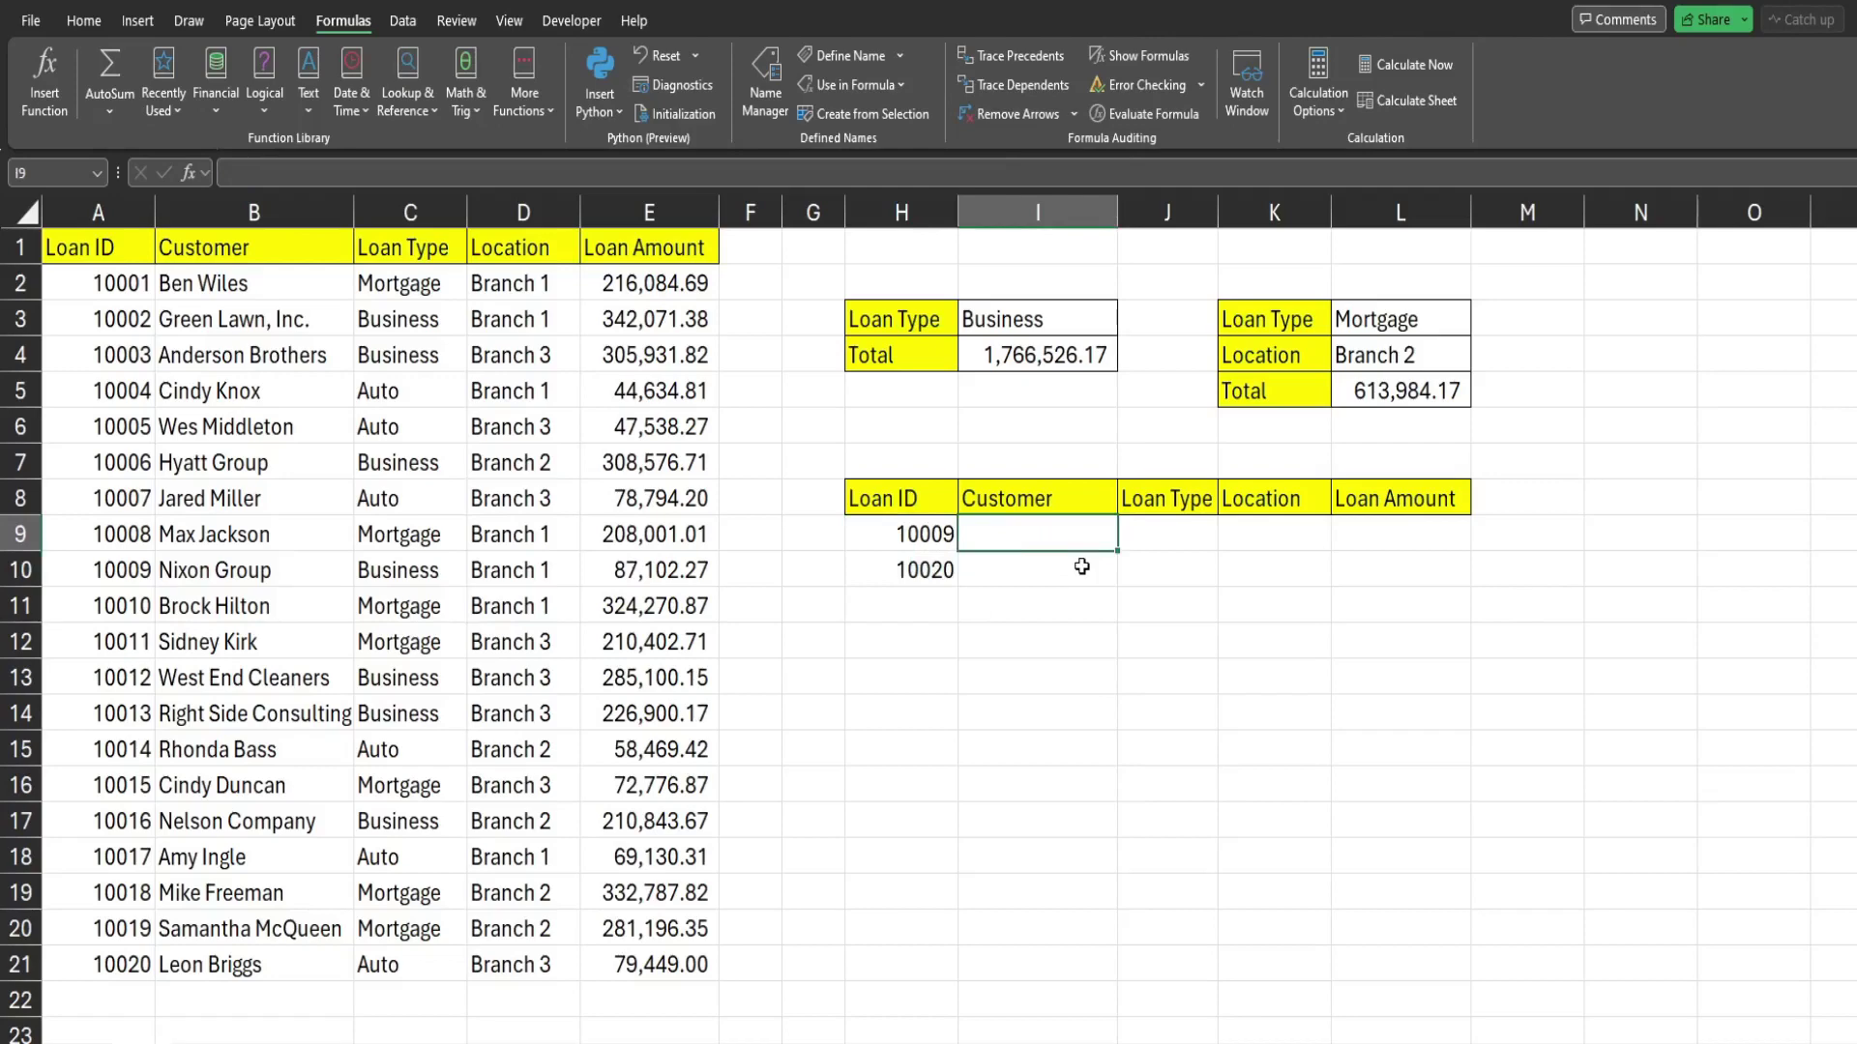
Step: Define the name Dataset referring to columns A through E
{"action": "key", "text": "ctrl+F3"}
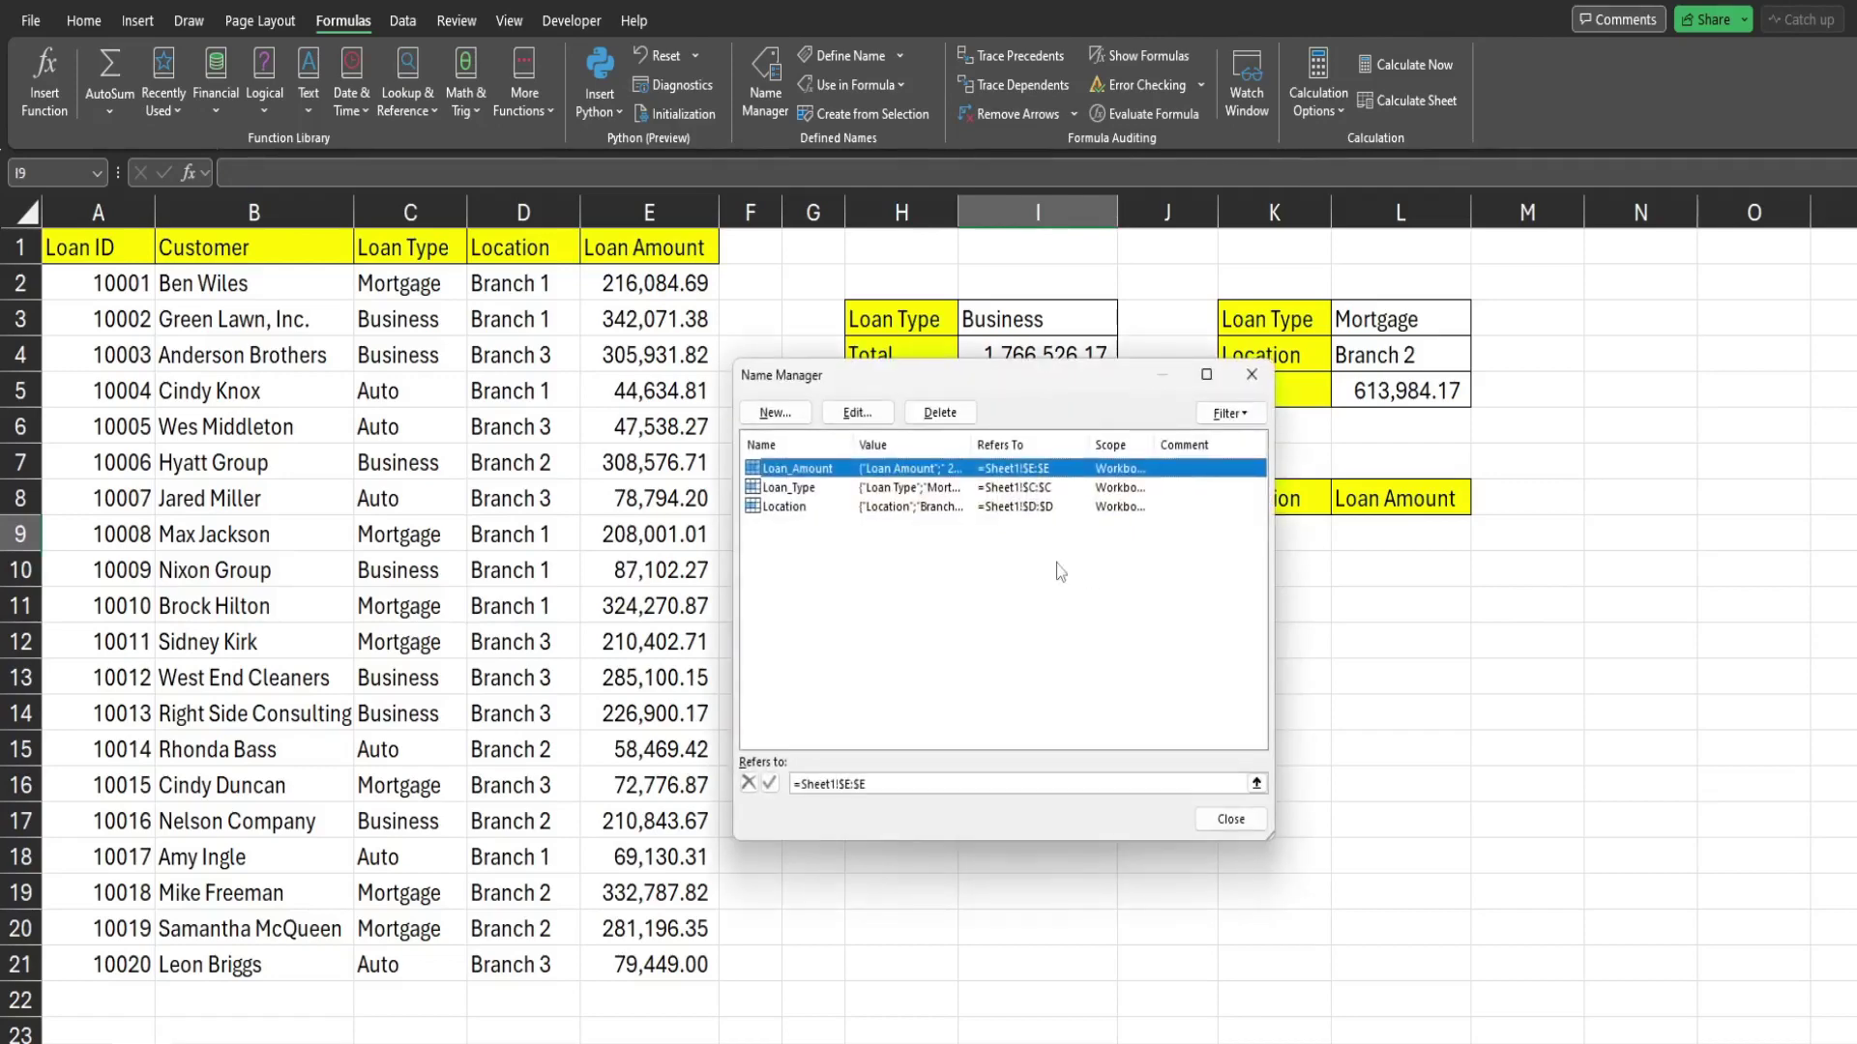
{"action": "left_click", "coordinate": [773, 413]}
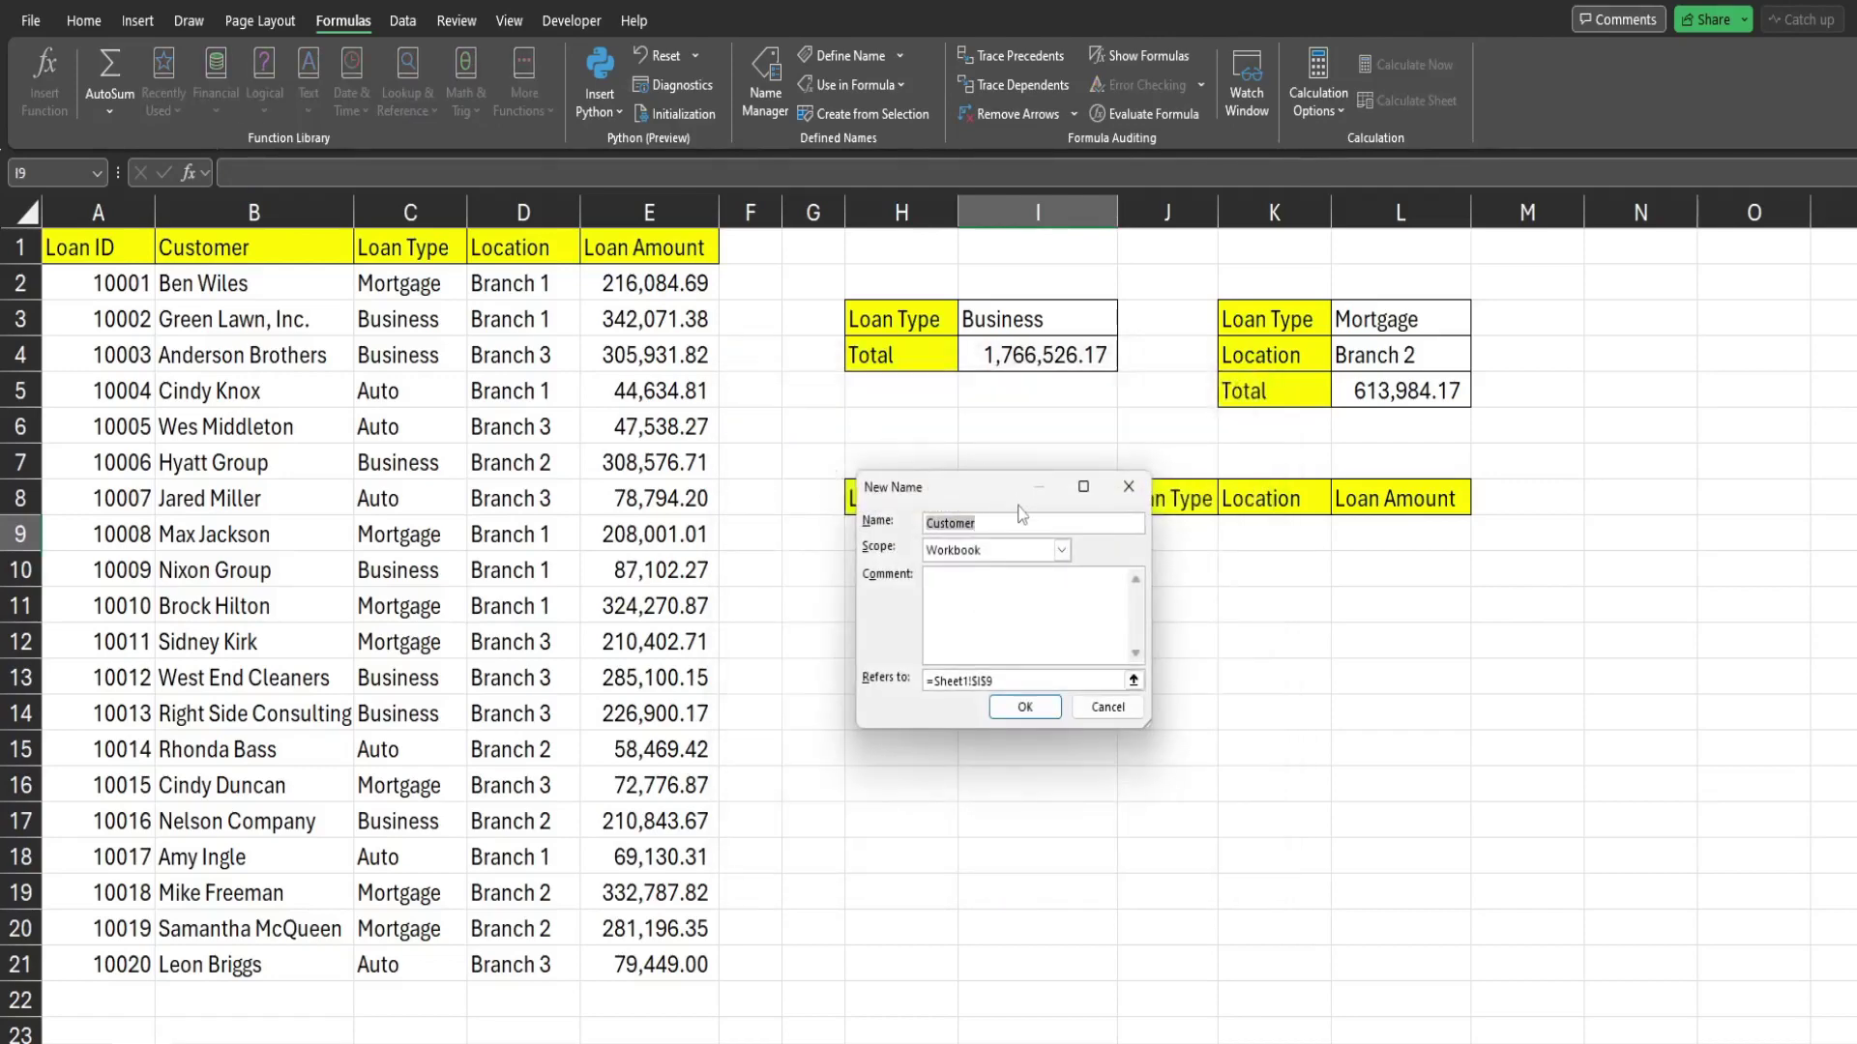
{"action": "type", "text": "Dataset"}
{"action": "left_click_drag", "start_coordinate": [1025, 683], "coordinate": [890, 679]}
{"action": "left_click_drag", "start_coordinate": [135, 217], "coordinate": [650, 242]}
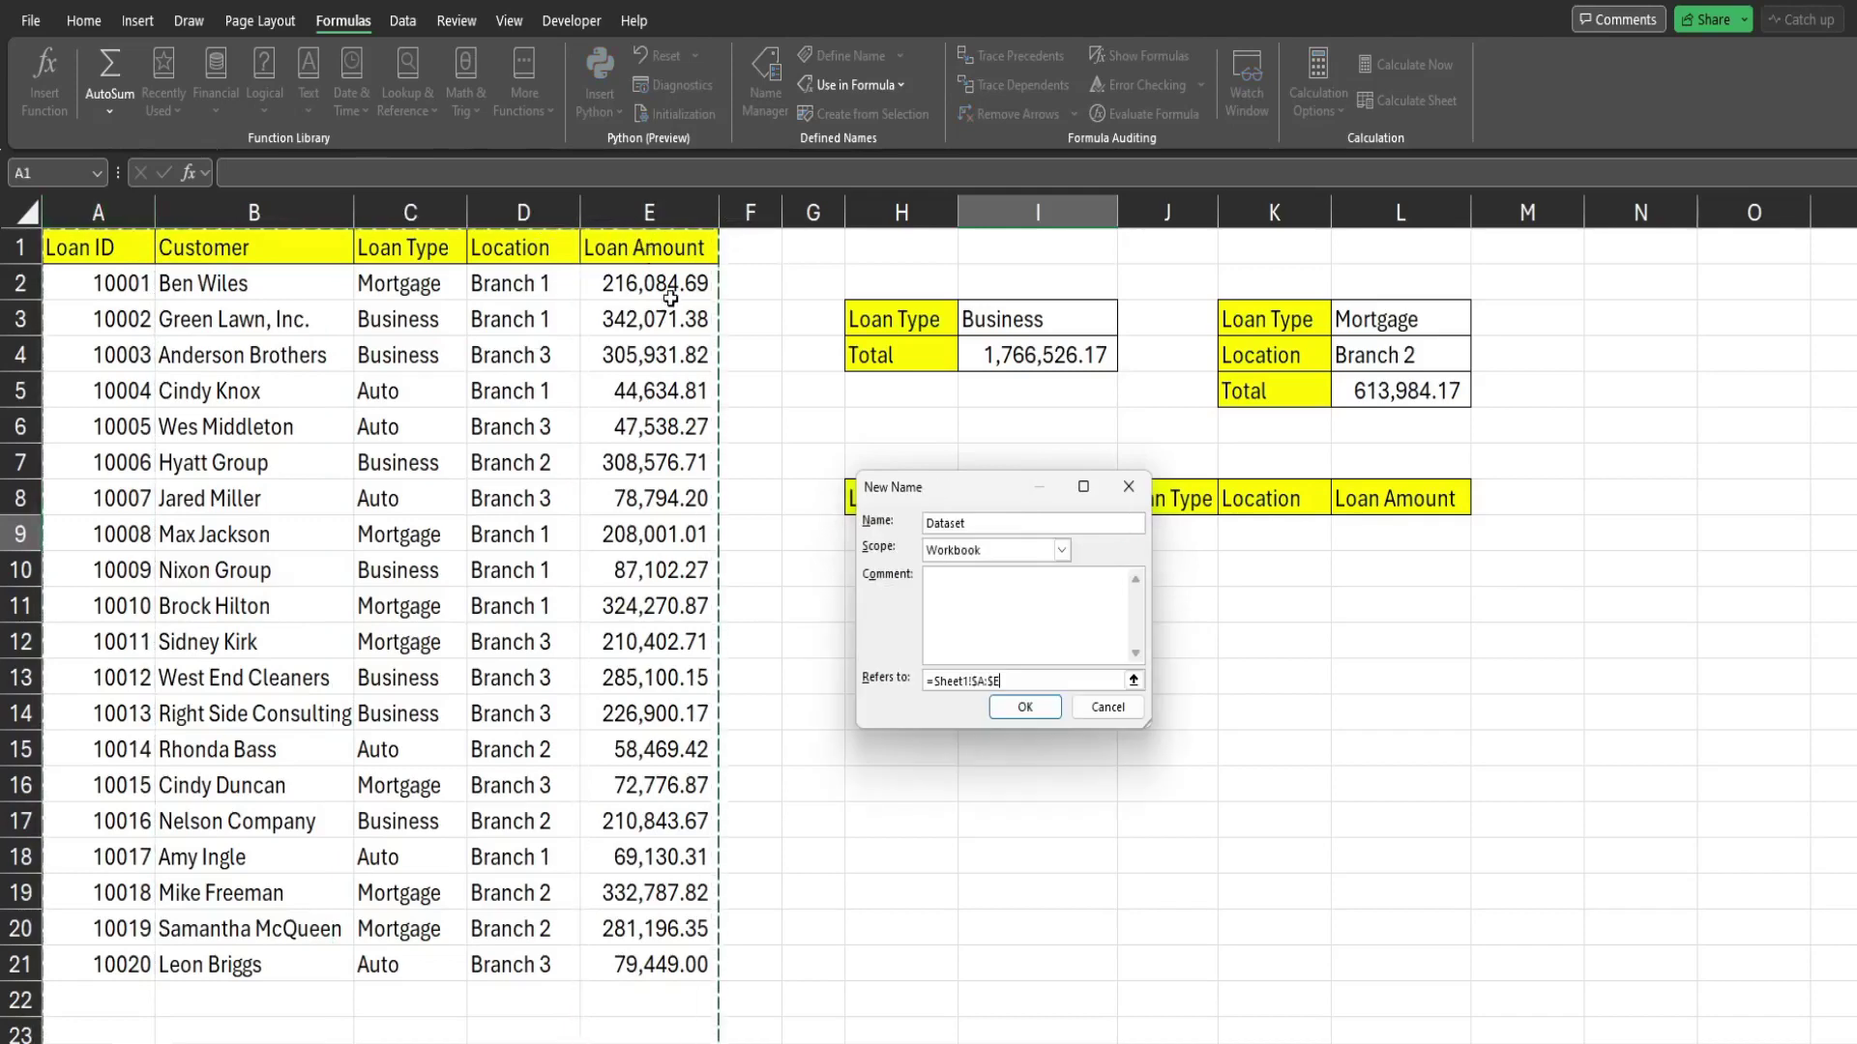
{"action": "left_click", "coordinate": [1025, 707]}
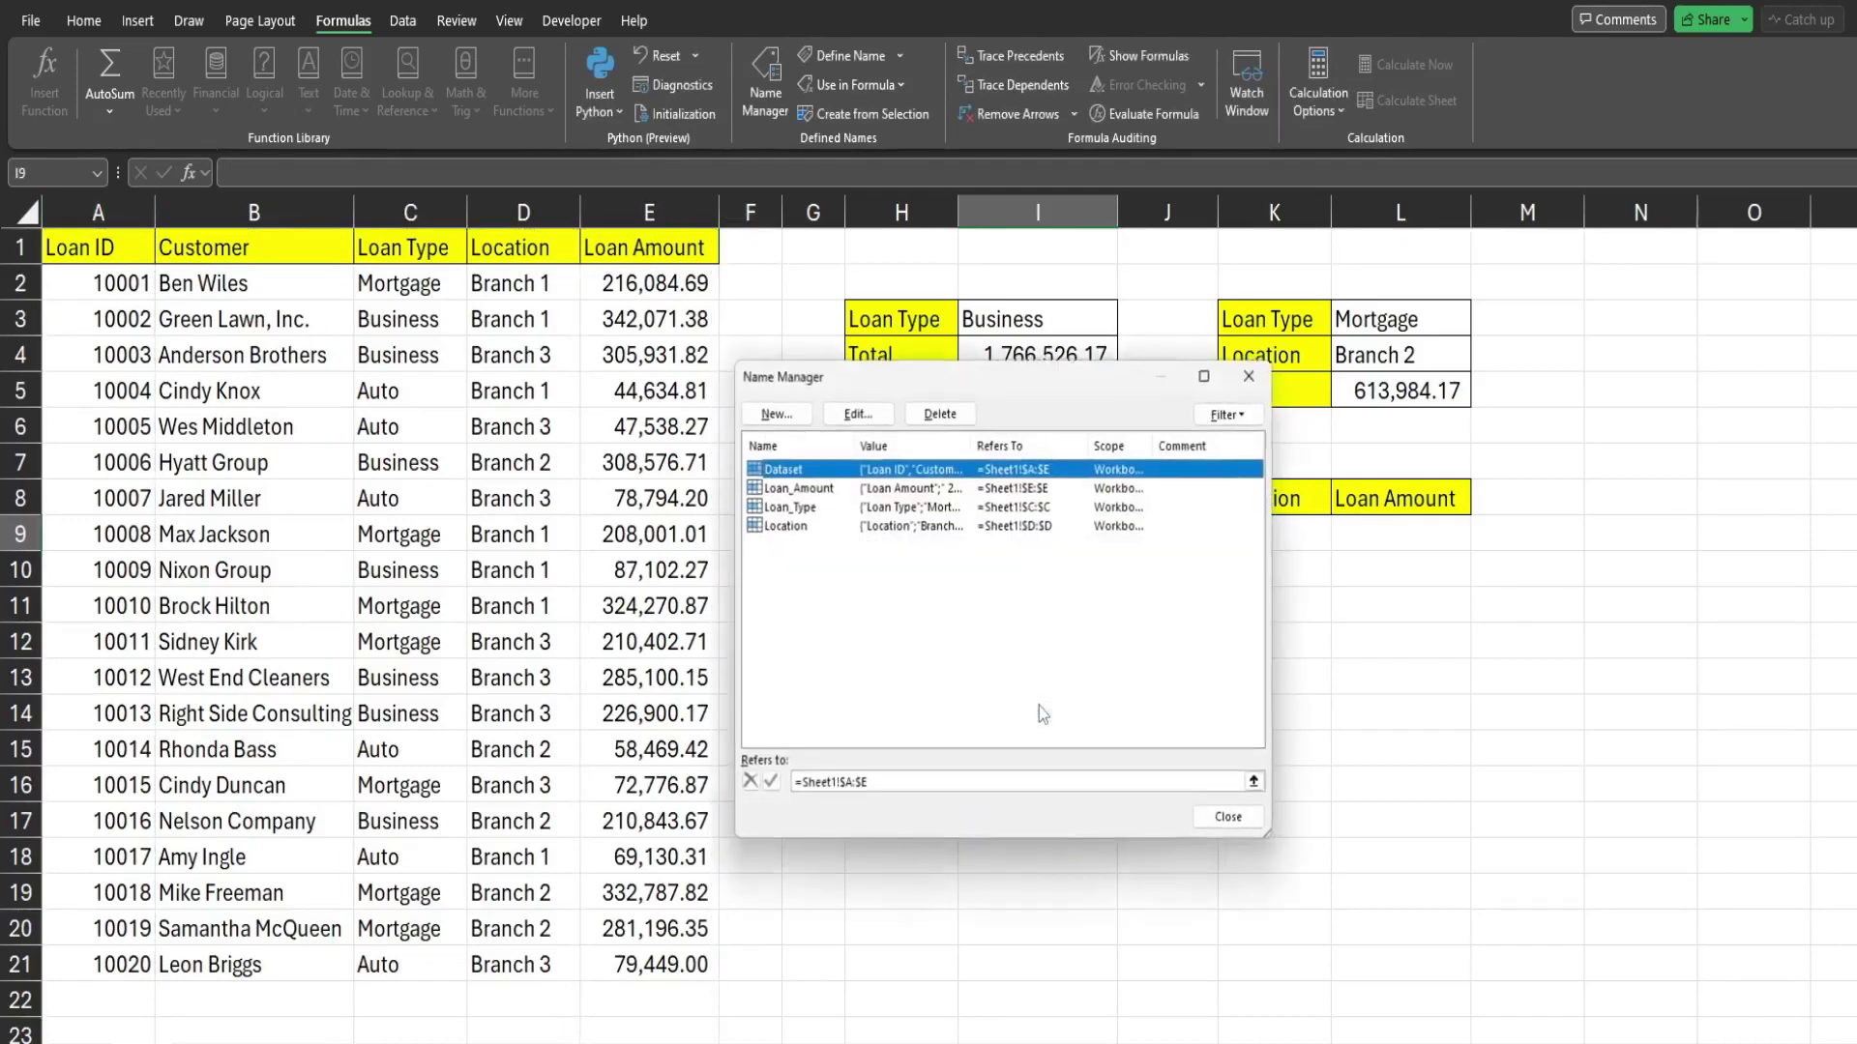
{"action": "left_click_drag", "start_coordinate": [995, 373], "coordinate": [1189, 594]}
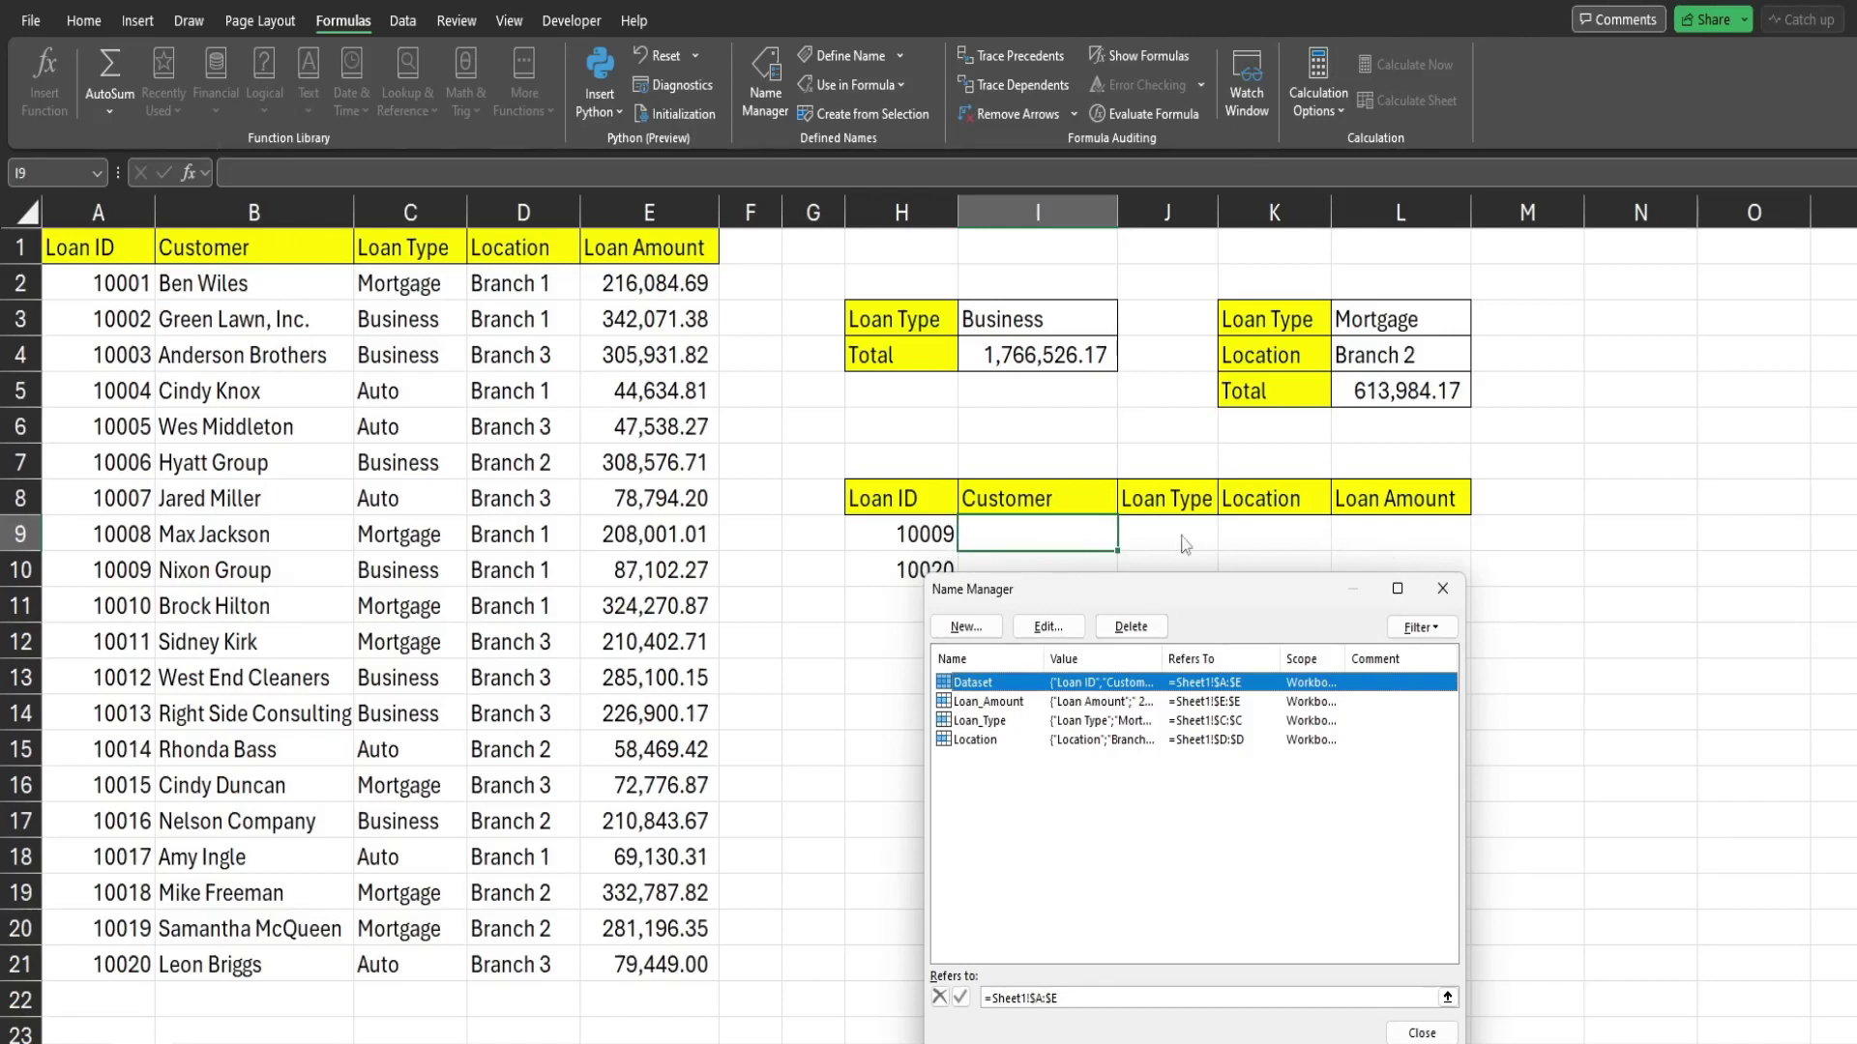
Step: Add the name Headers referring to header row A1:E1 and close the names list
{"action": "left_click_drag", "start_coordinate": [1293, 594], "coordinate": [1216, 449]}
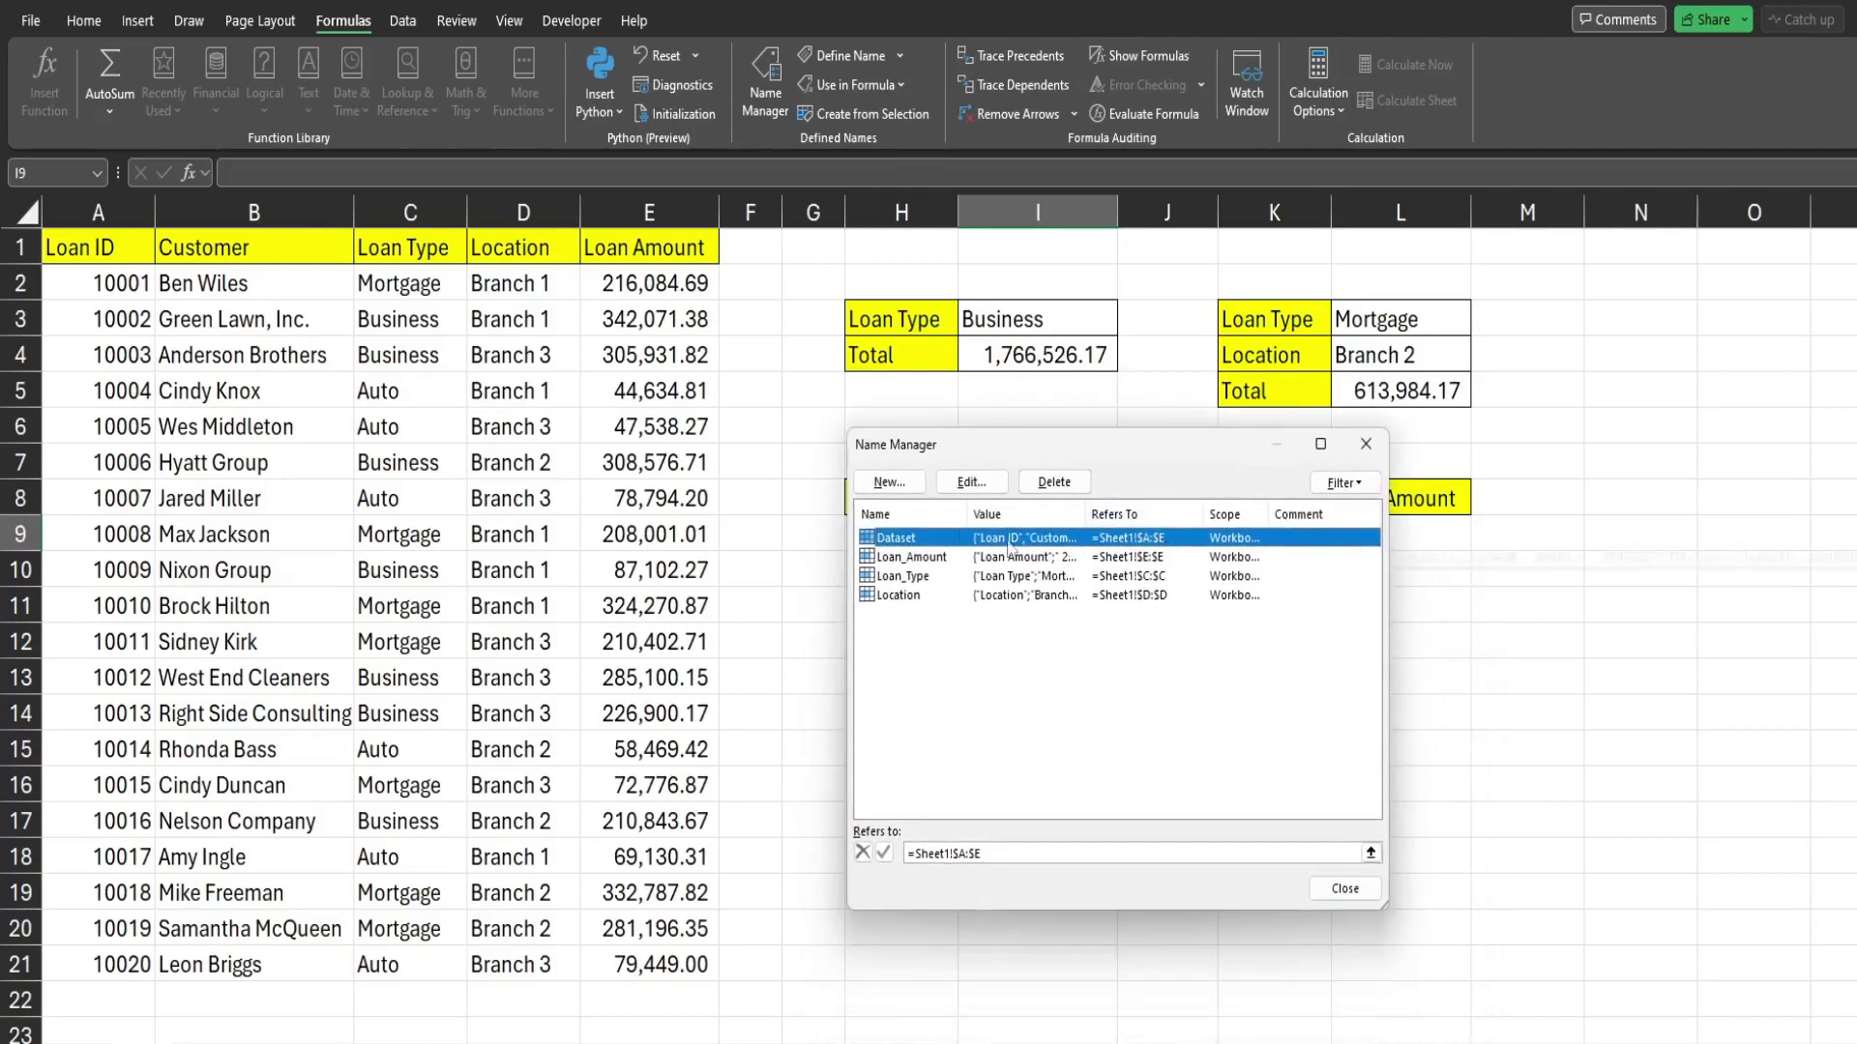
{"action": "left_click", "coordinate": [889, 482]}
{"action": "left_click", "coordinate": [1142, 592]}
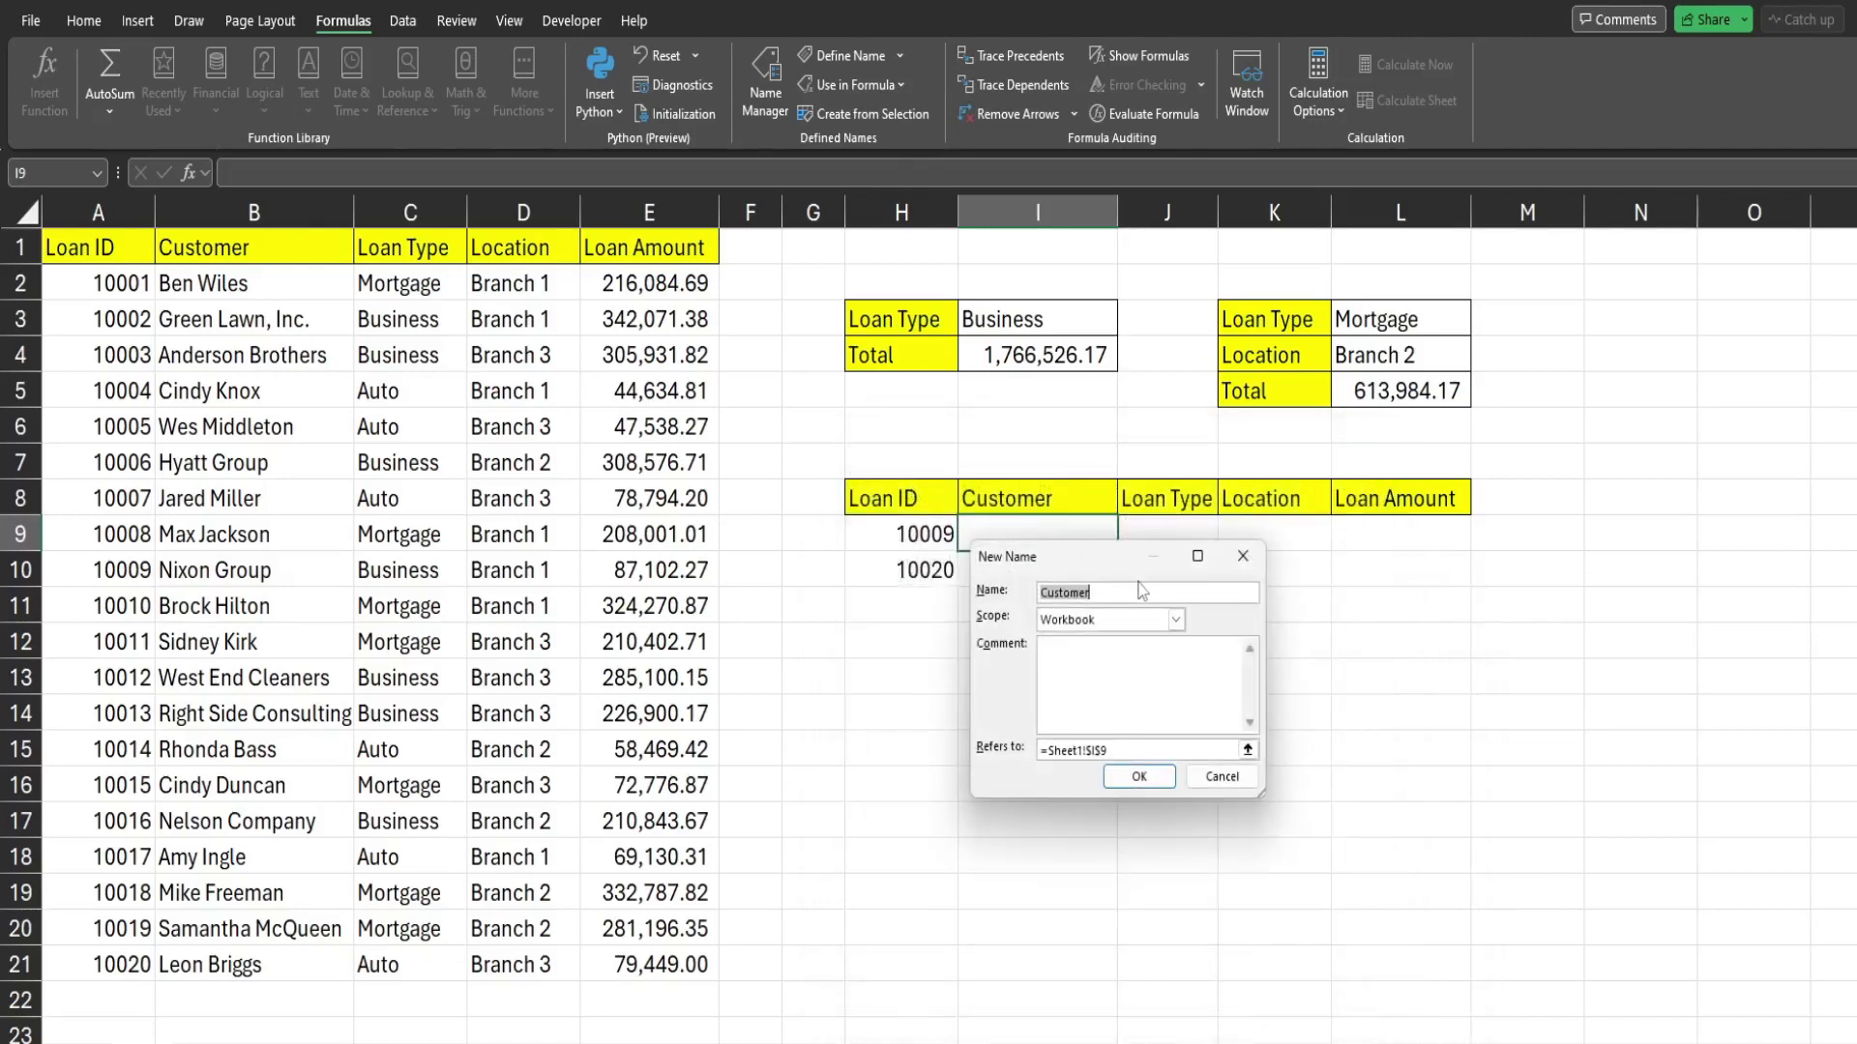
{"action": "type", "text": "Headers"}
{"action": "left_click", "coordinate": [1081, 747]}
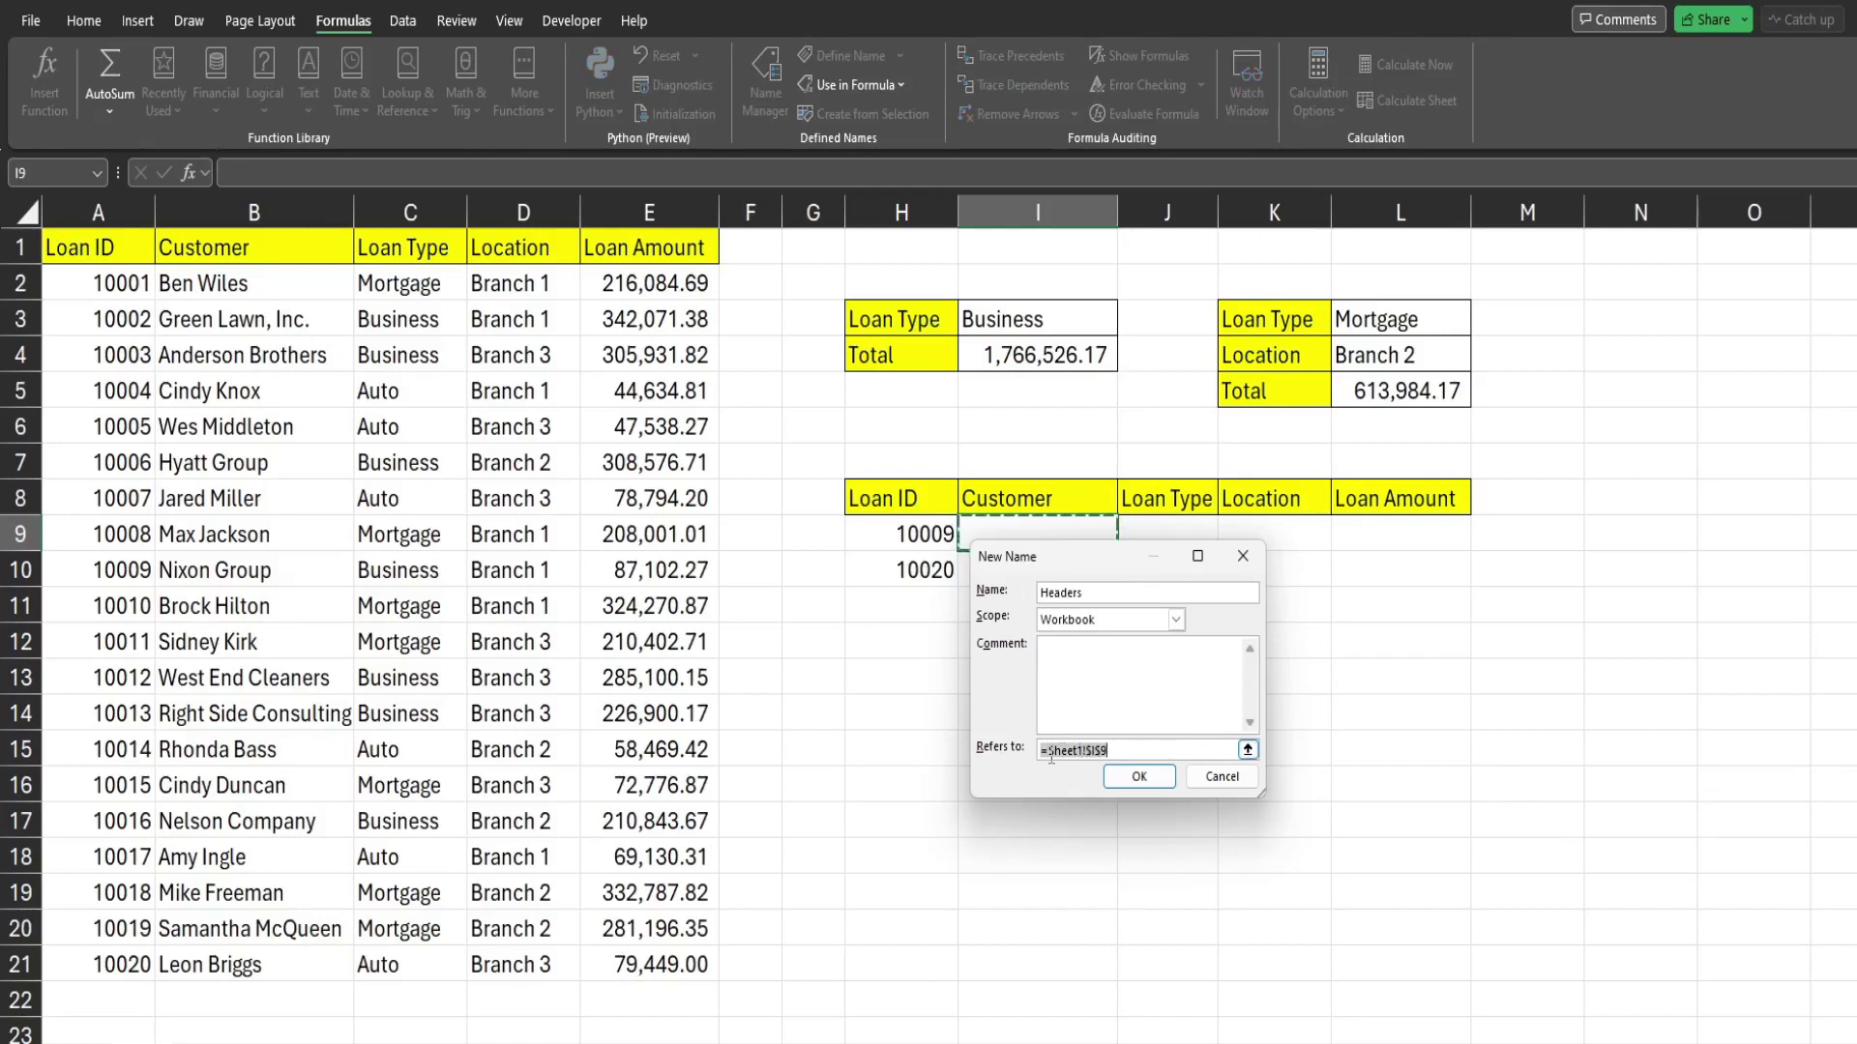
{"action": "left_click_drag", "start_coordinate": [89, 247], "coordinate": [638, 248]}
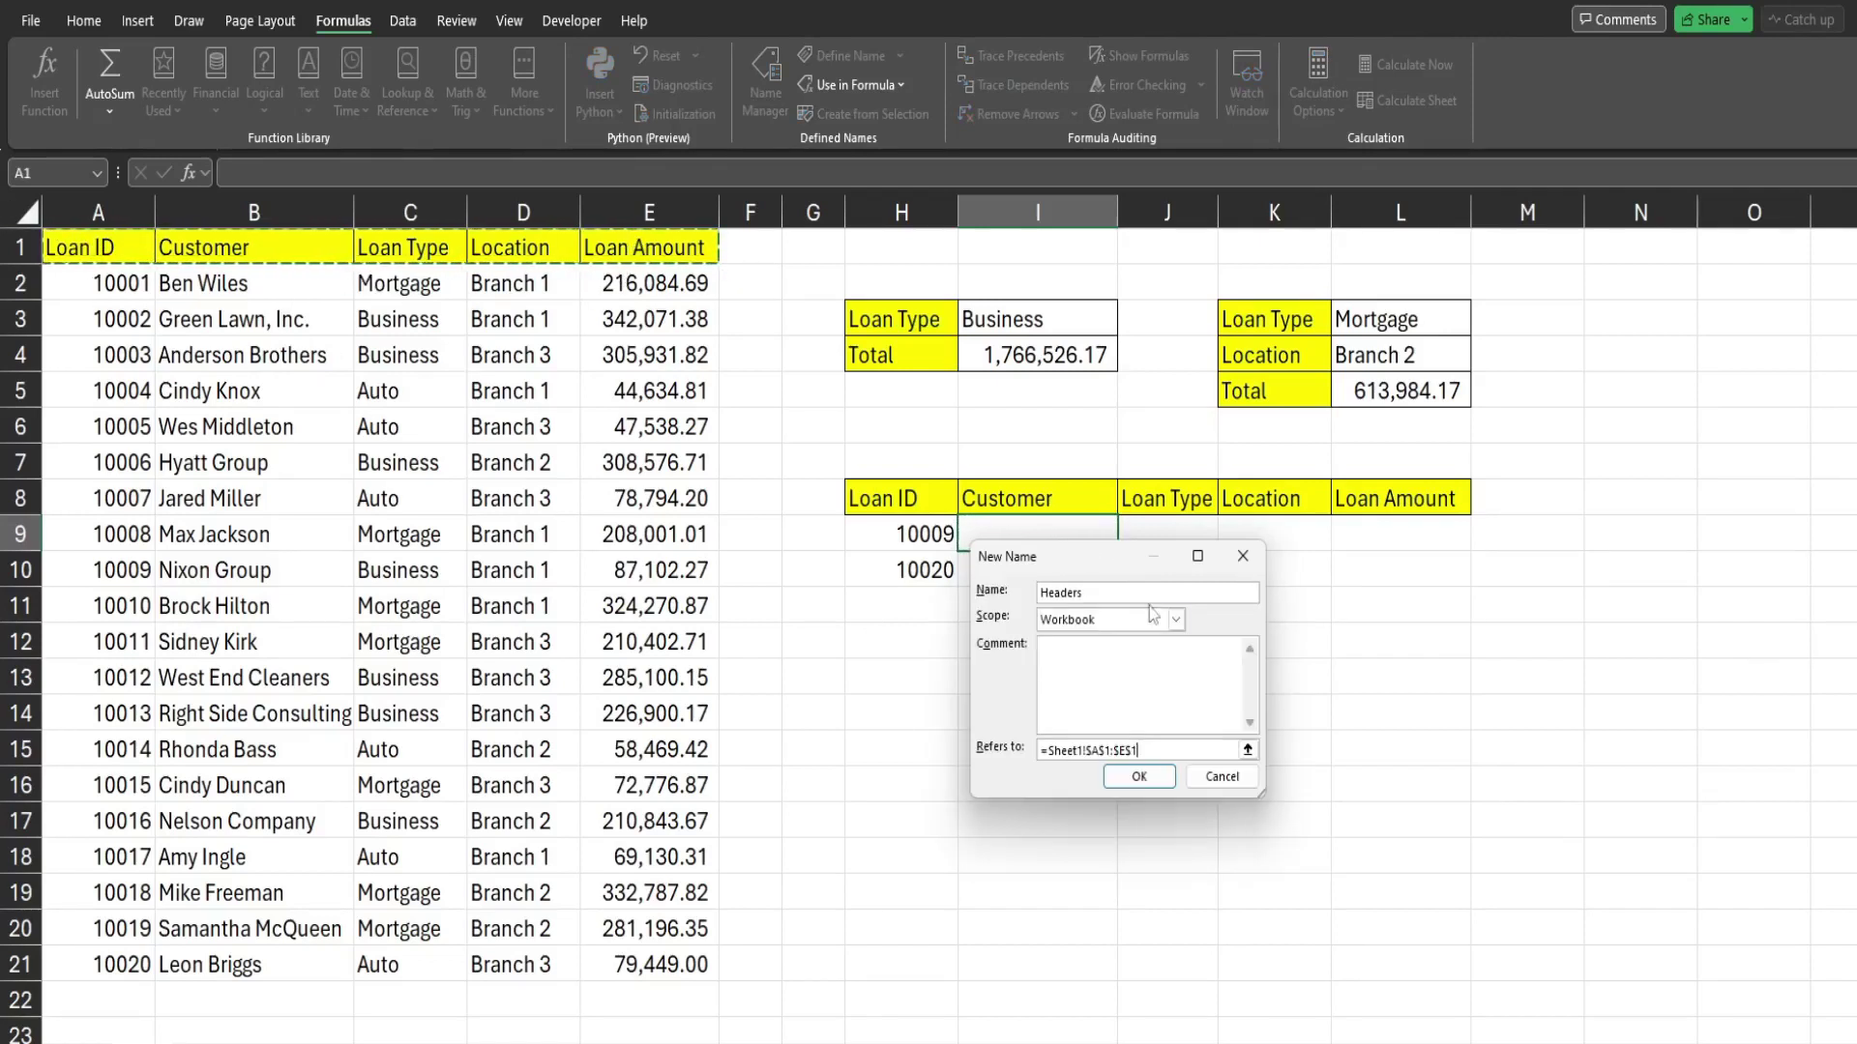
{"action": "left_click", "coordinate": [1140, 776]}
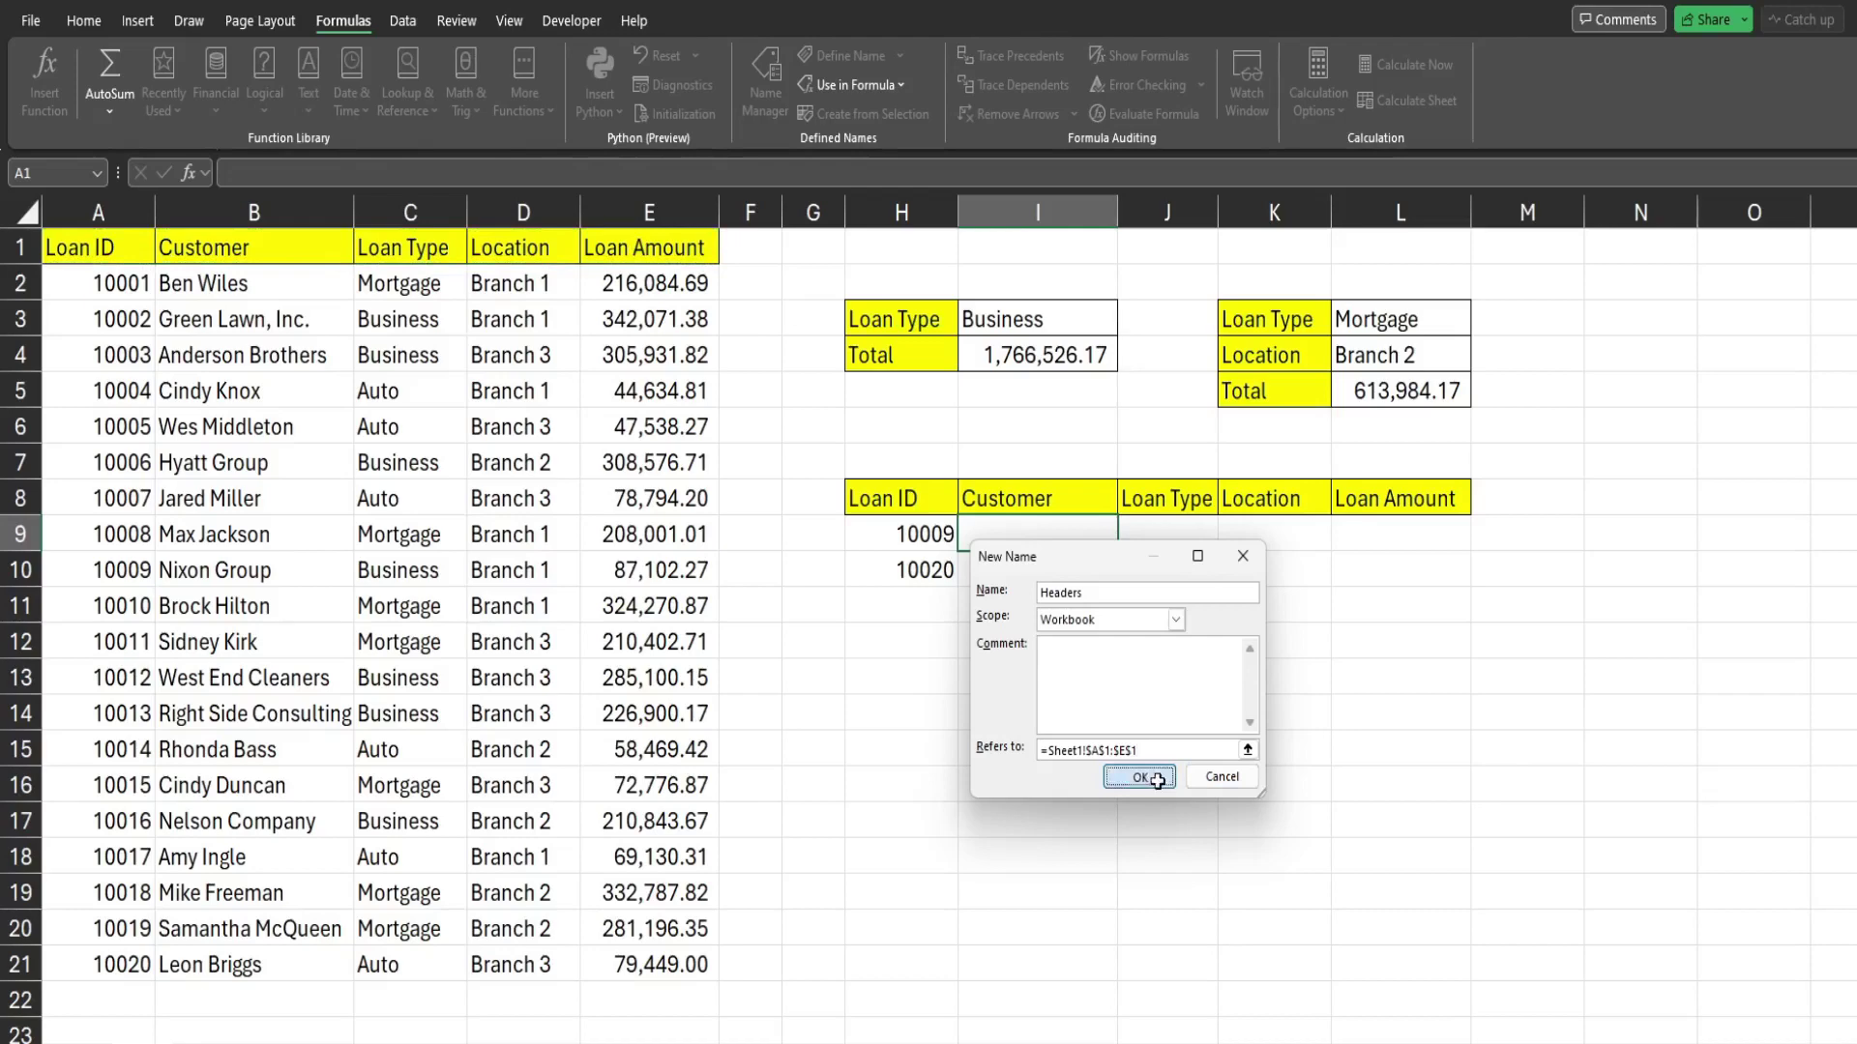
{"action": "left_click", "coordinate": [1365, 444]}
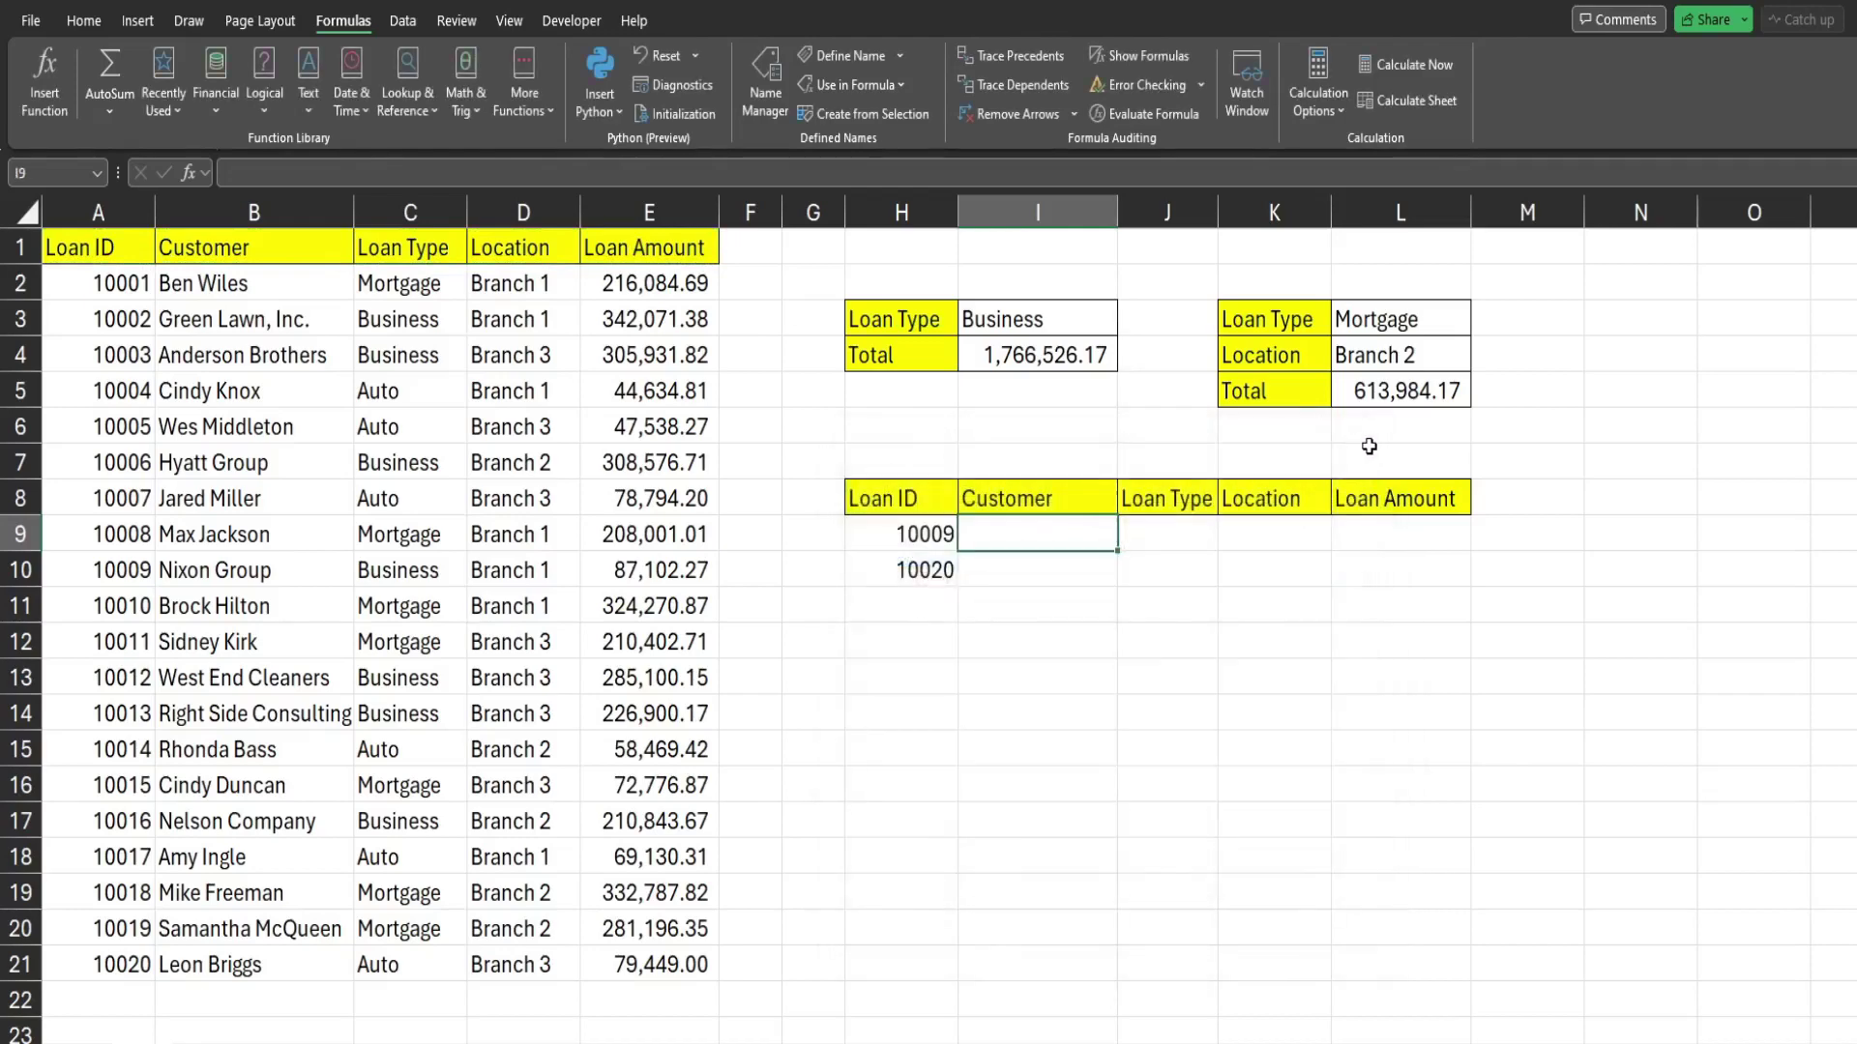
Step: Start =VLOOKUP($H9,Dataset, in I9, with the H9 Loan ID column locked
{"action": "type", "text": "=Vl"}
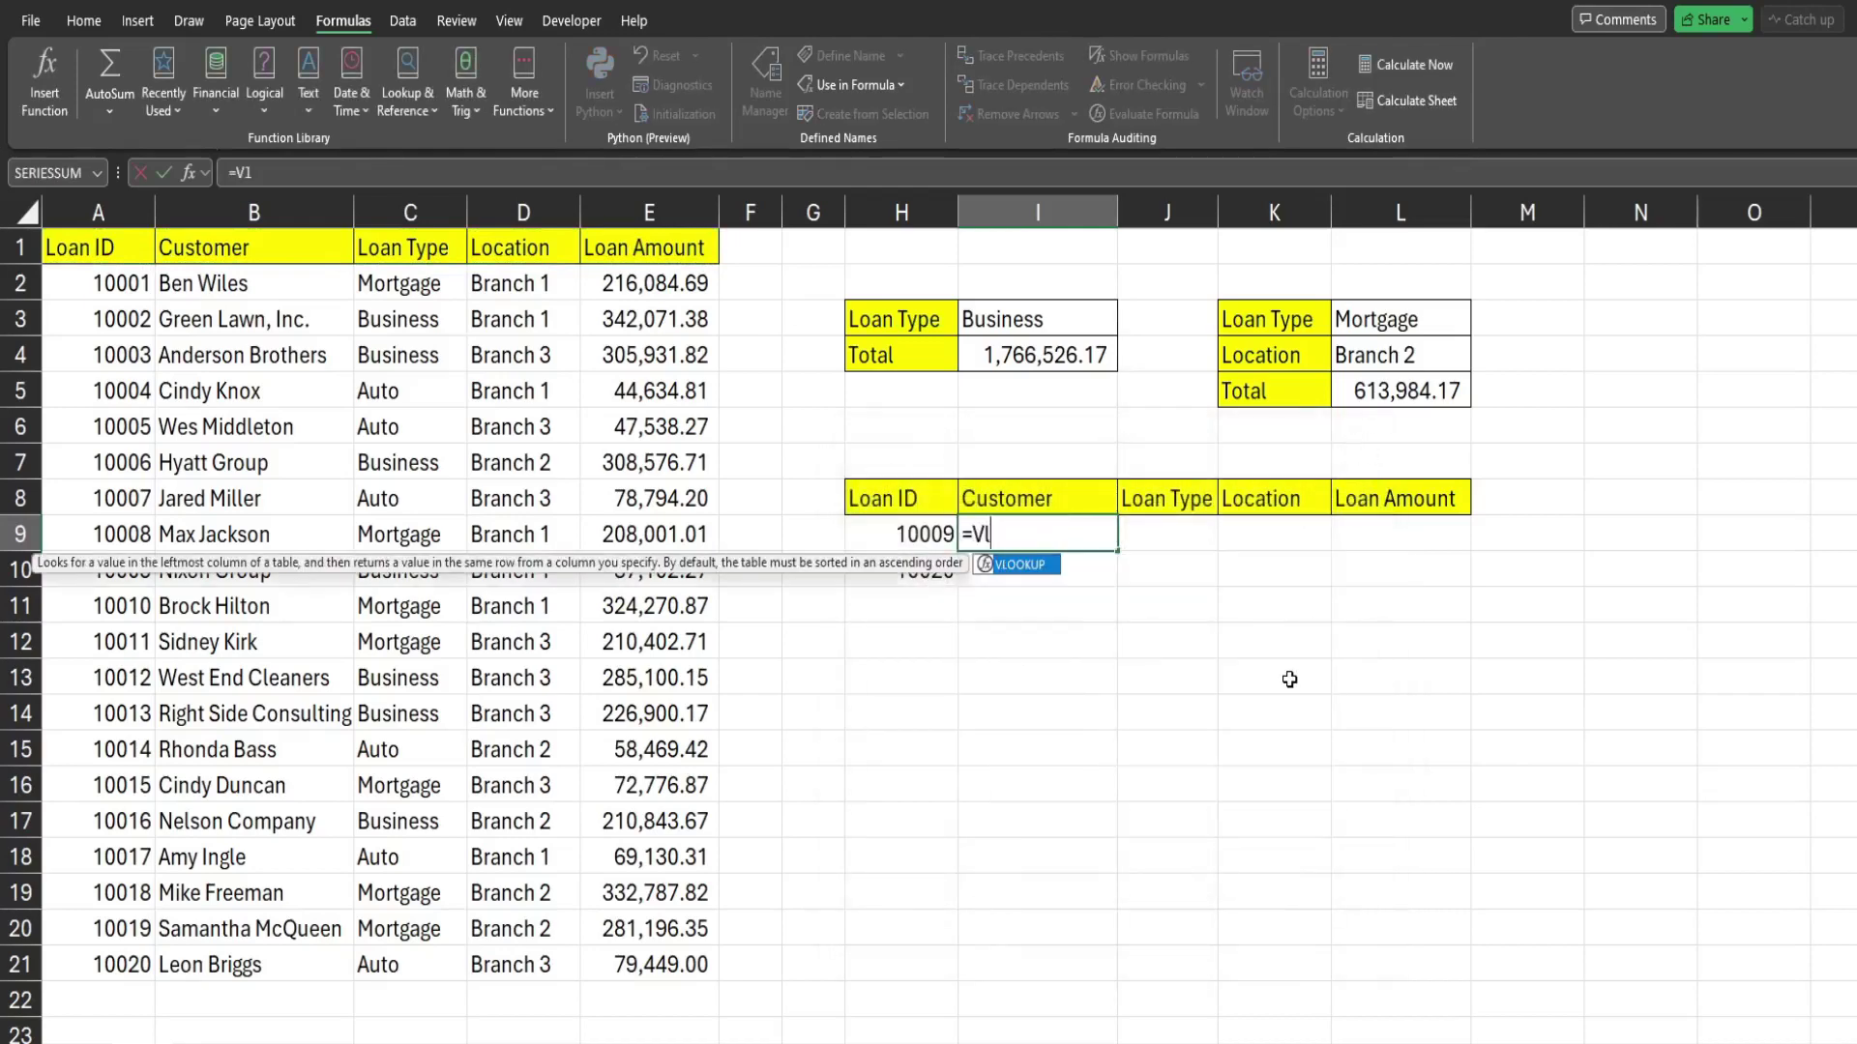
{"action": "key", "text": "Tab"}
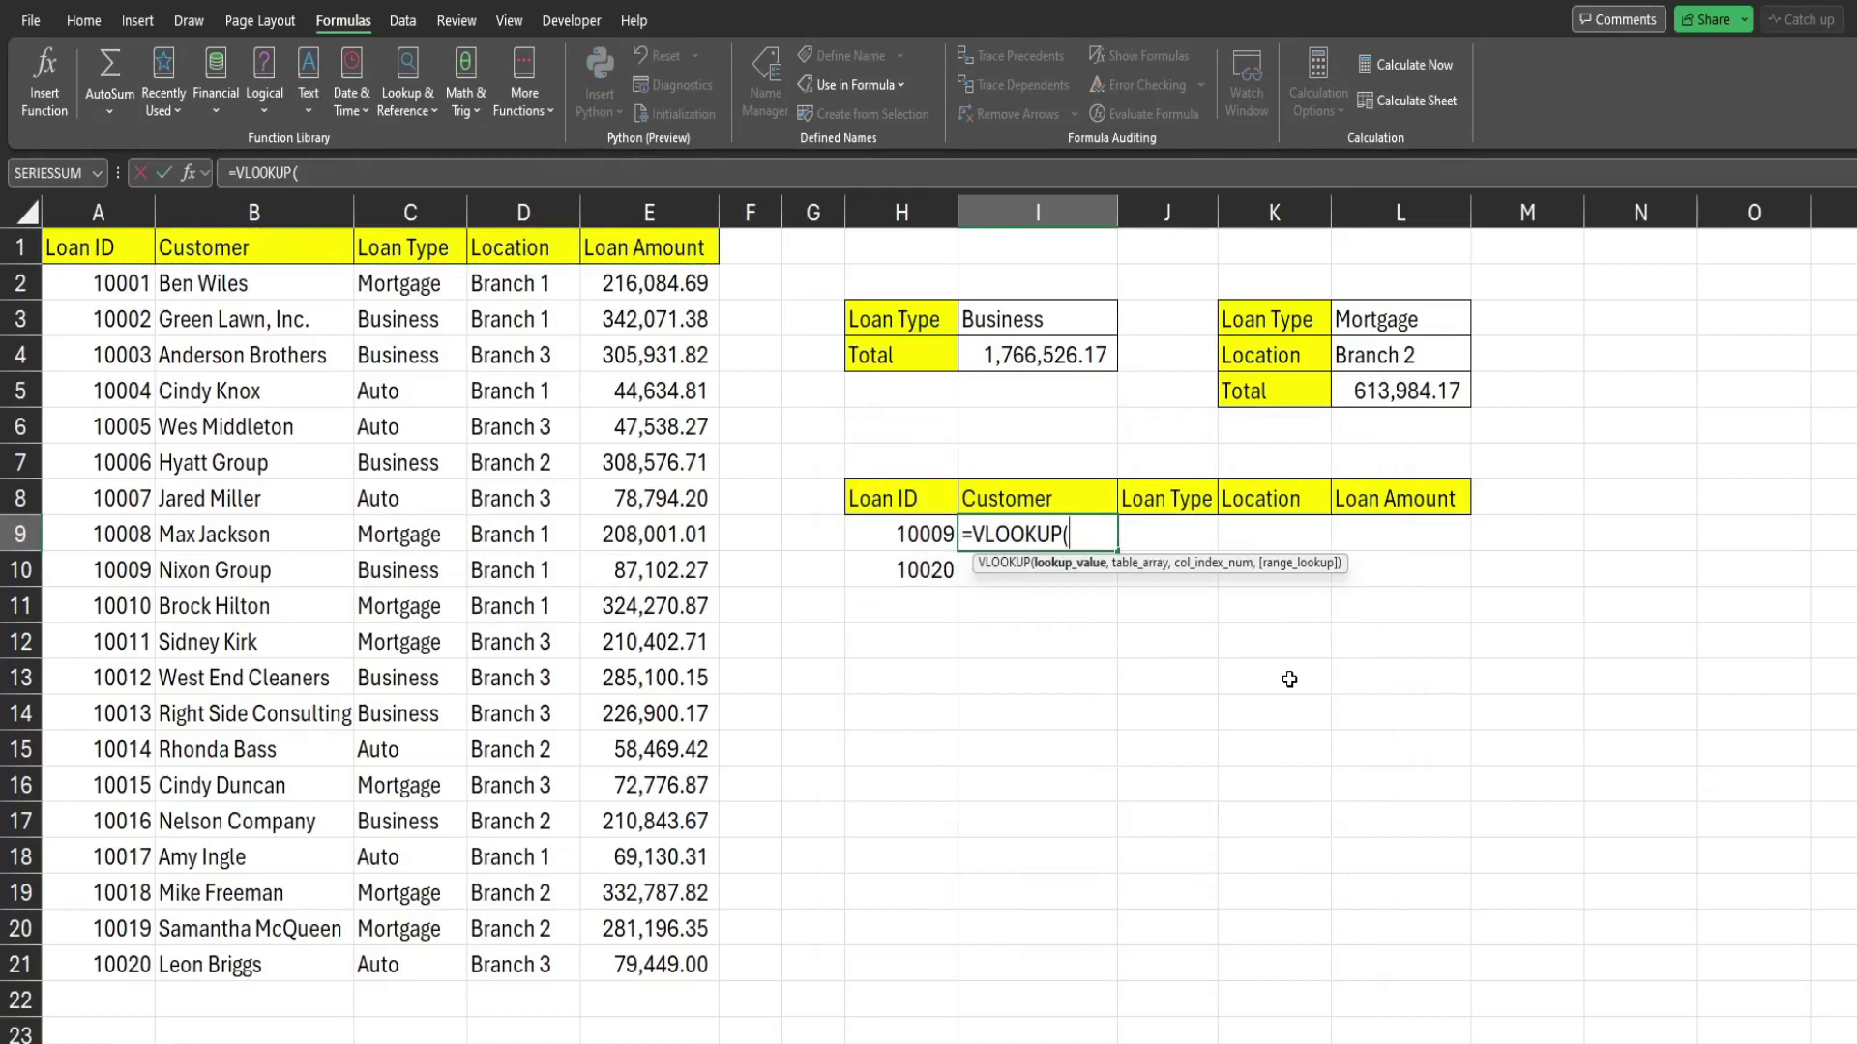
{"action": "left_click", "coordinate": [927, 532]}
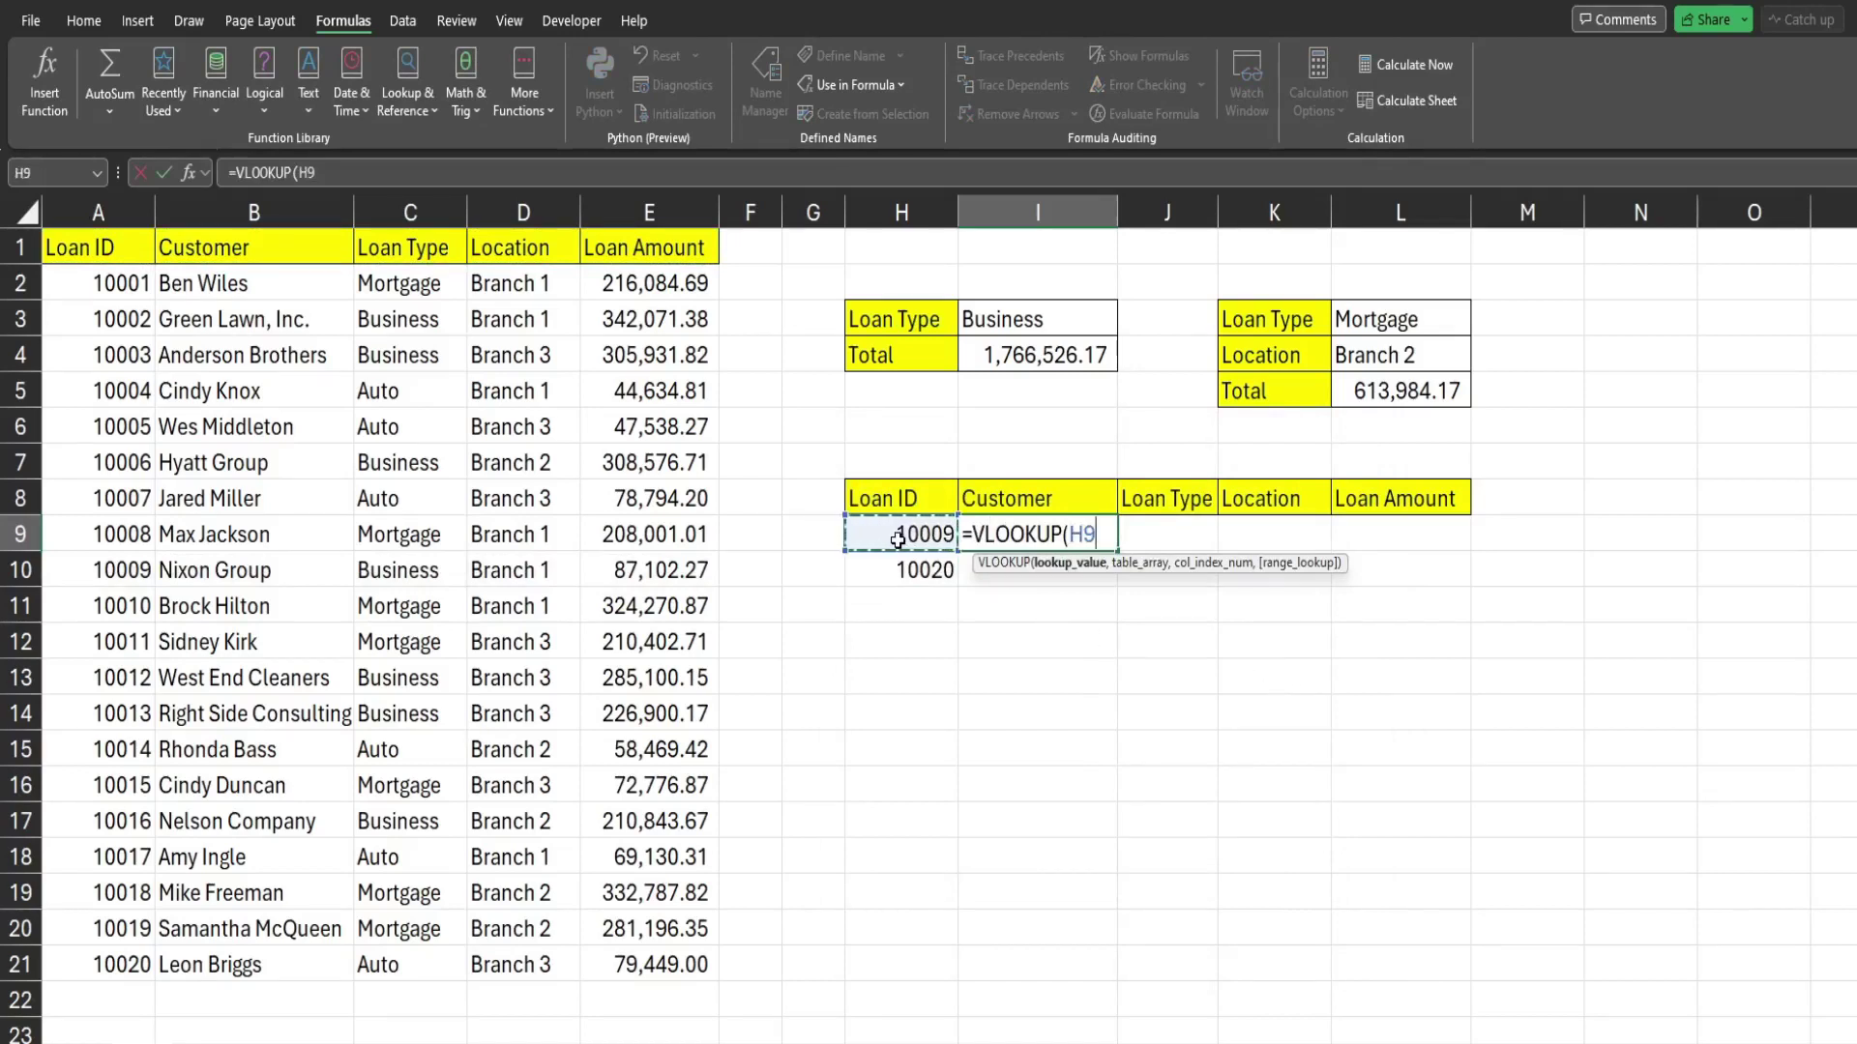
{"action": "key", "text": "F4"}
{"action": "key", "text": "F4"}
{"action": "type", "text": ","}
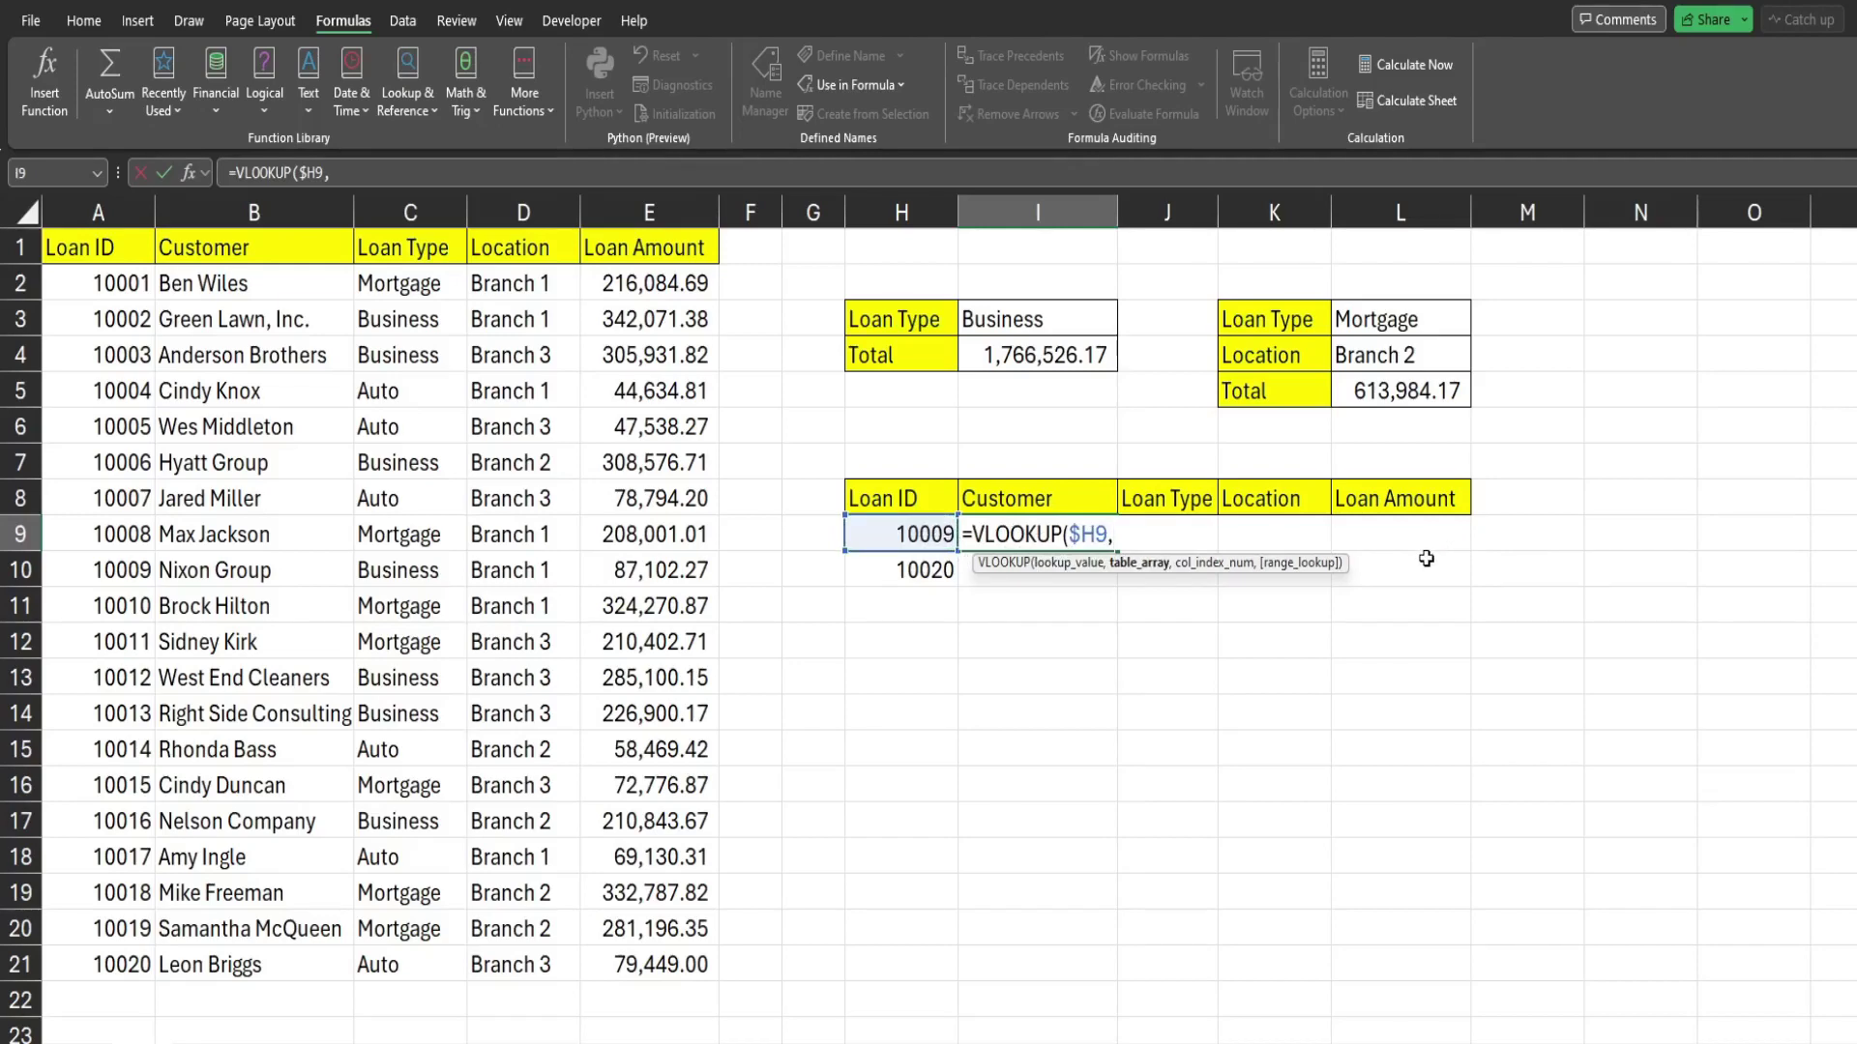
{"action": "type", "text": "Data"}
{"action": "key", "text": "Tab"}
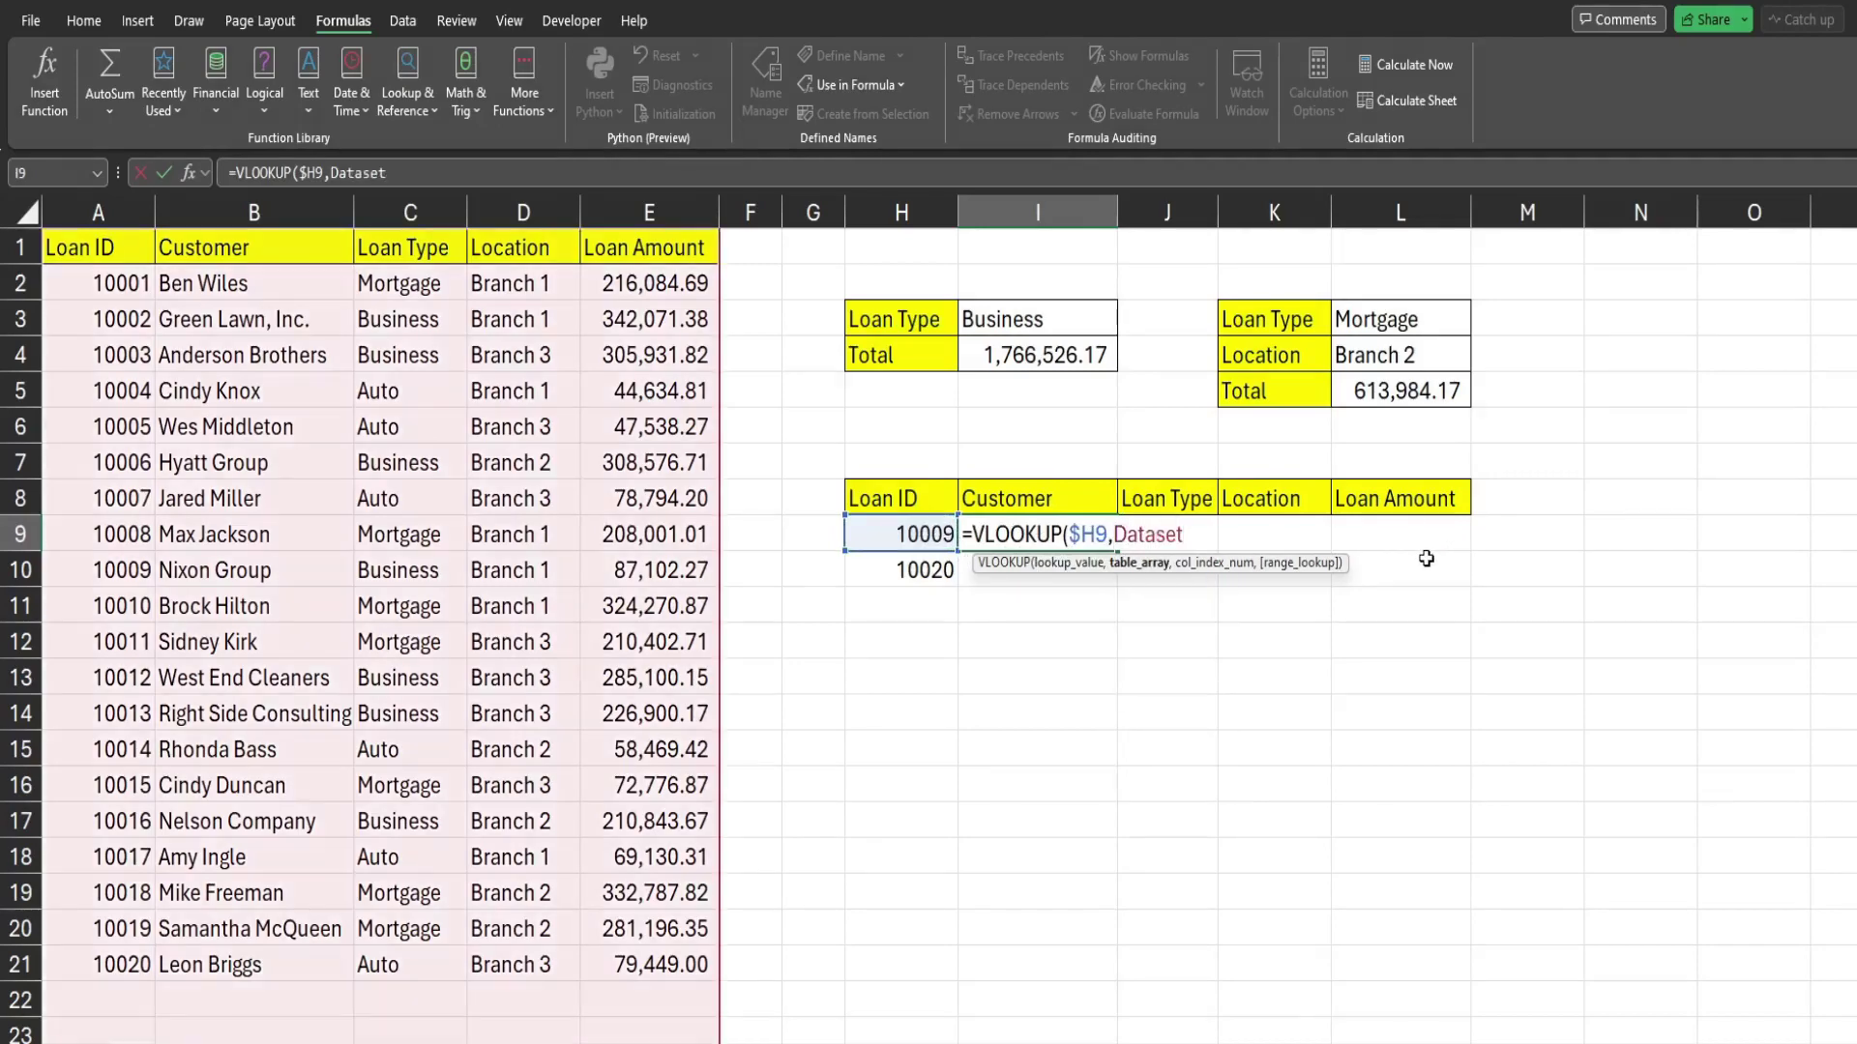
{"action": "type", "text": ","}
Step: Add MATCH(I$8,Headers,0) as the VLOOKUP column index
{"action": "type", "text": "Matc"}
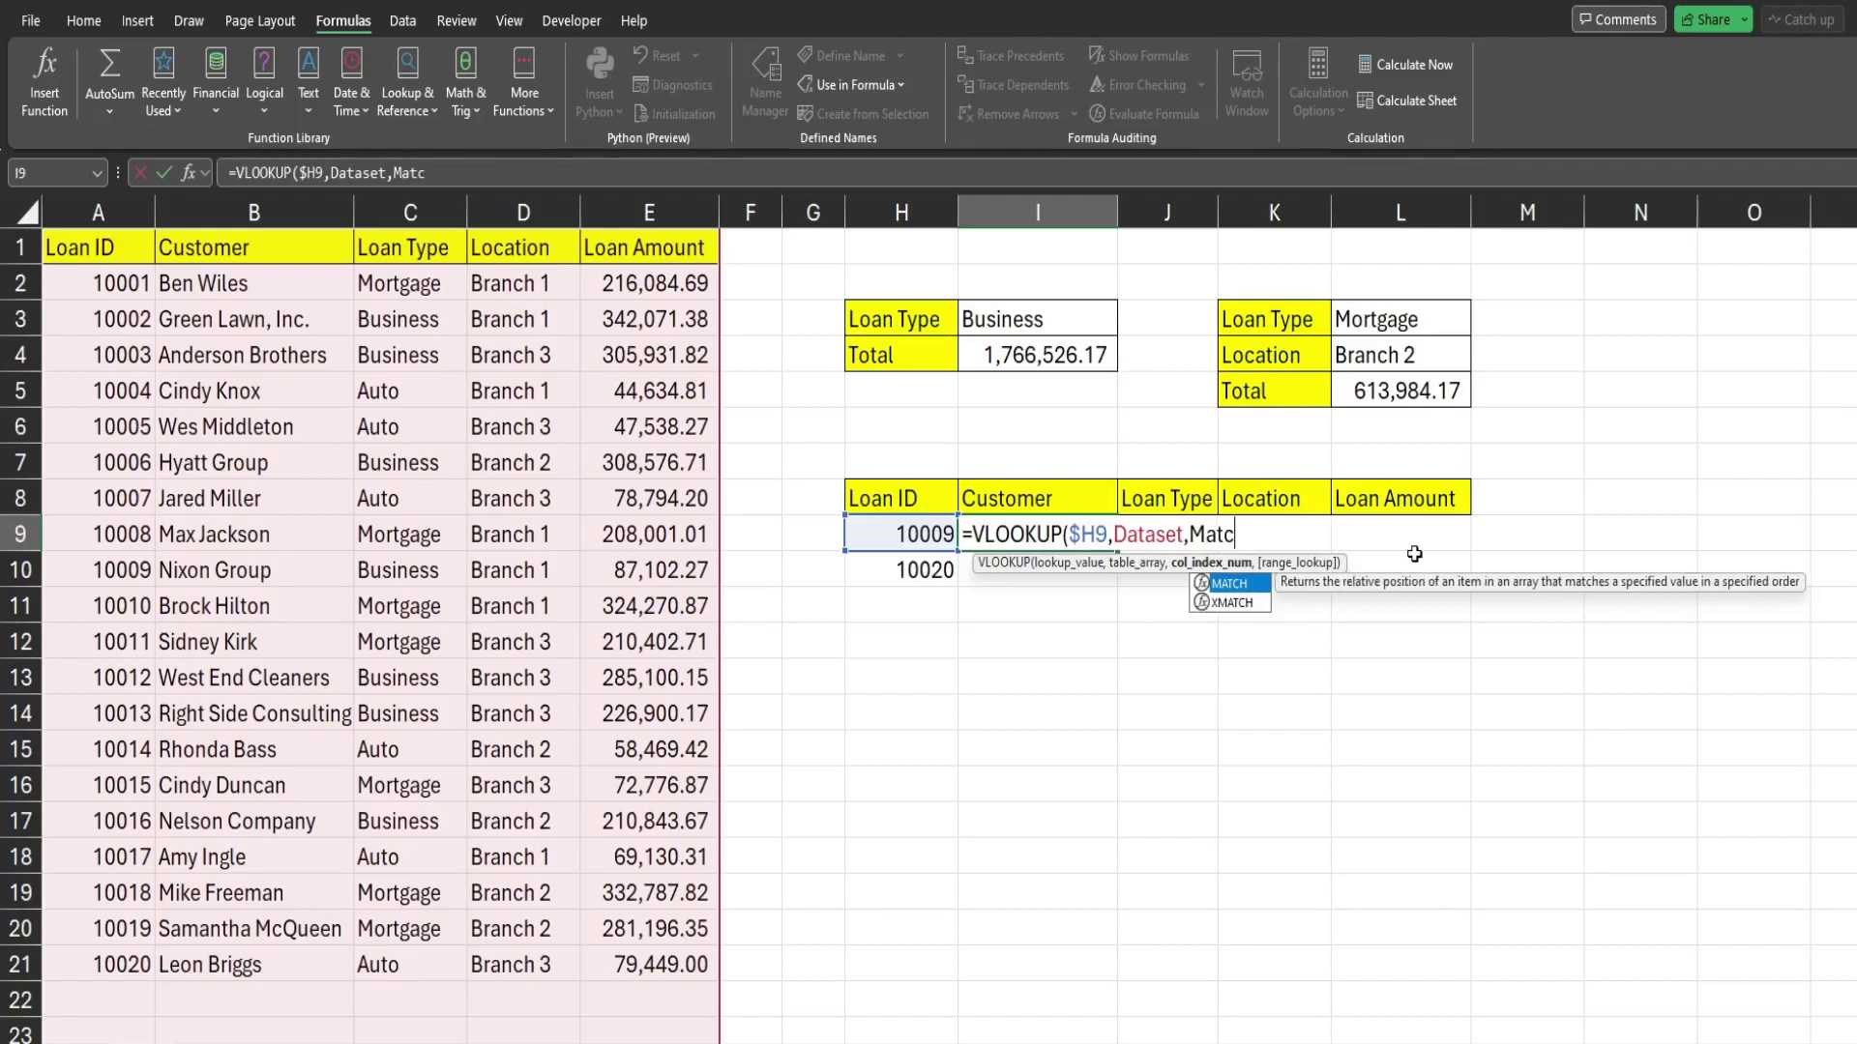
{"action": "key", "text": "Tab"}
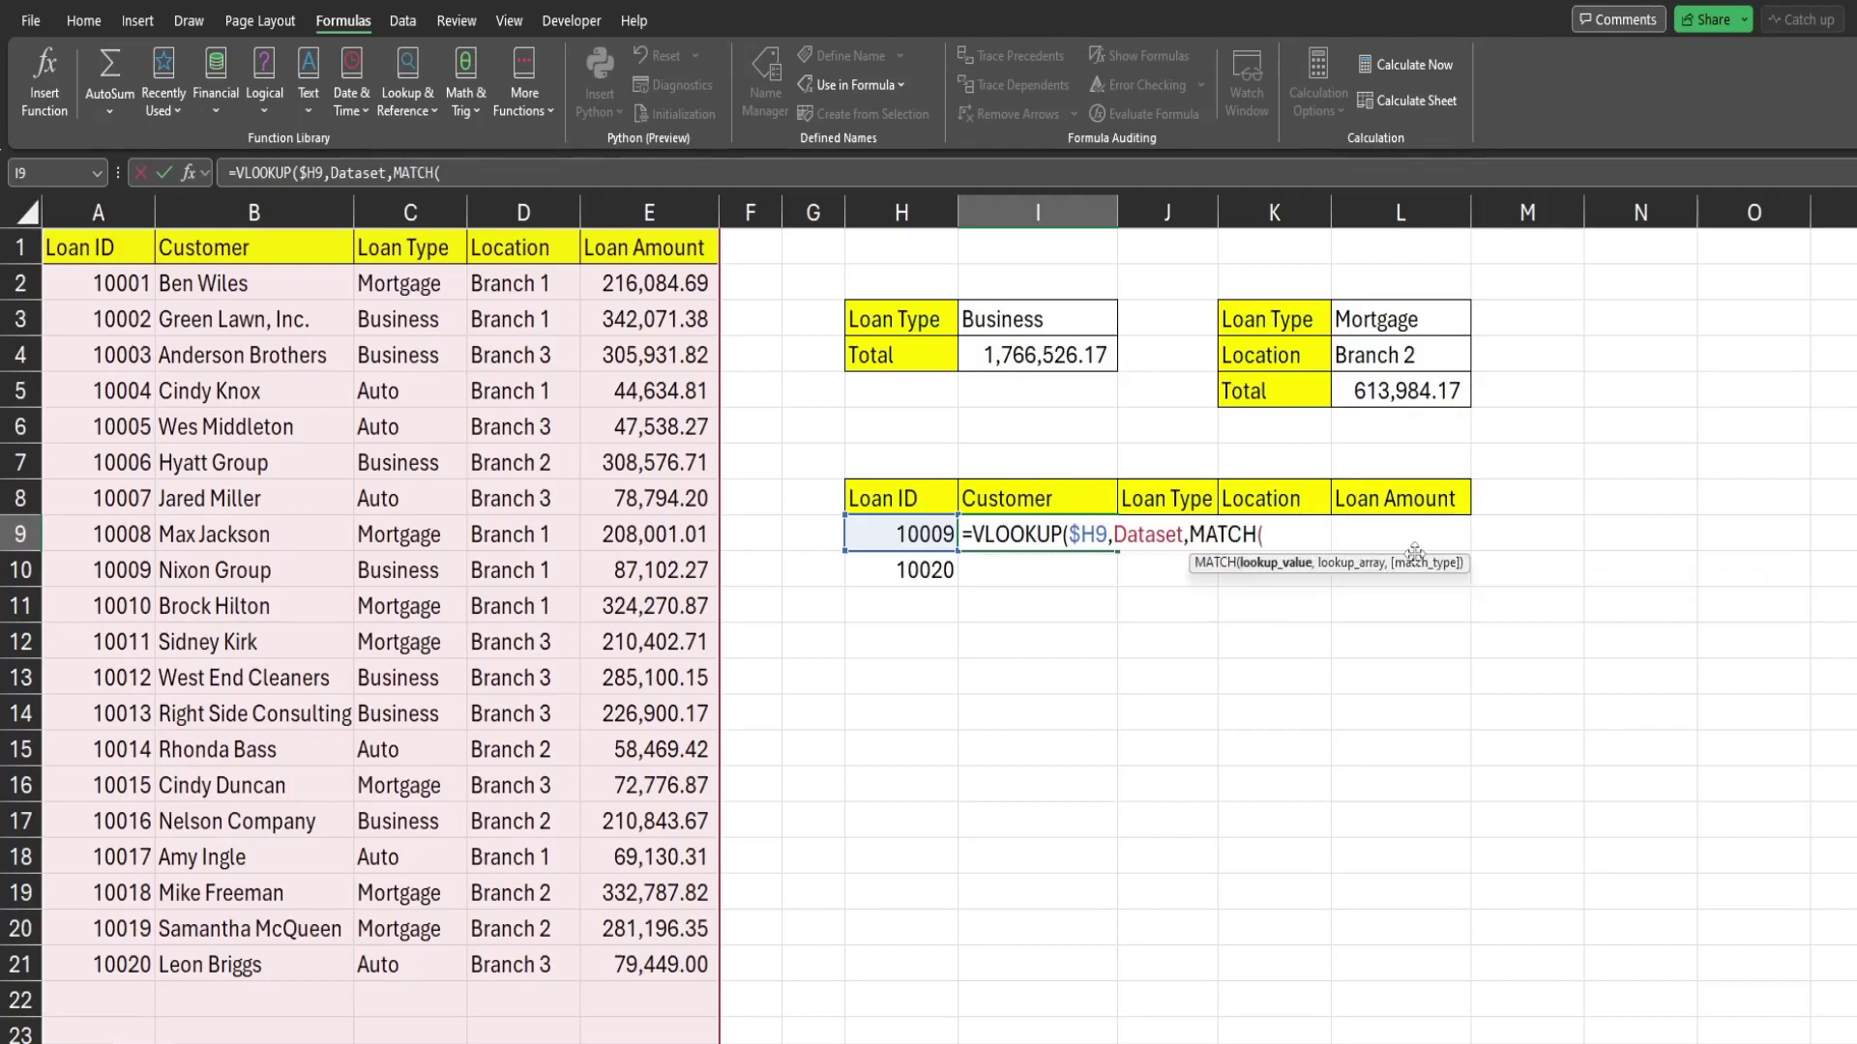
{"action": "left_click", "coordinate": [1049, 500]}
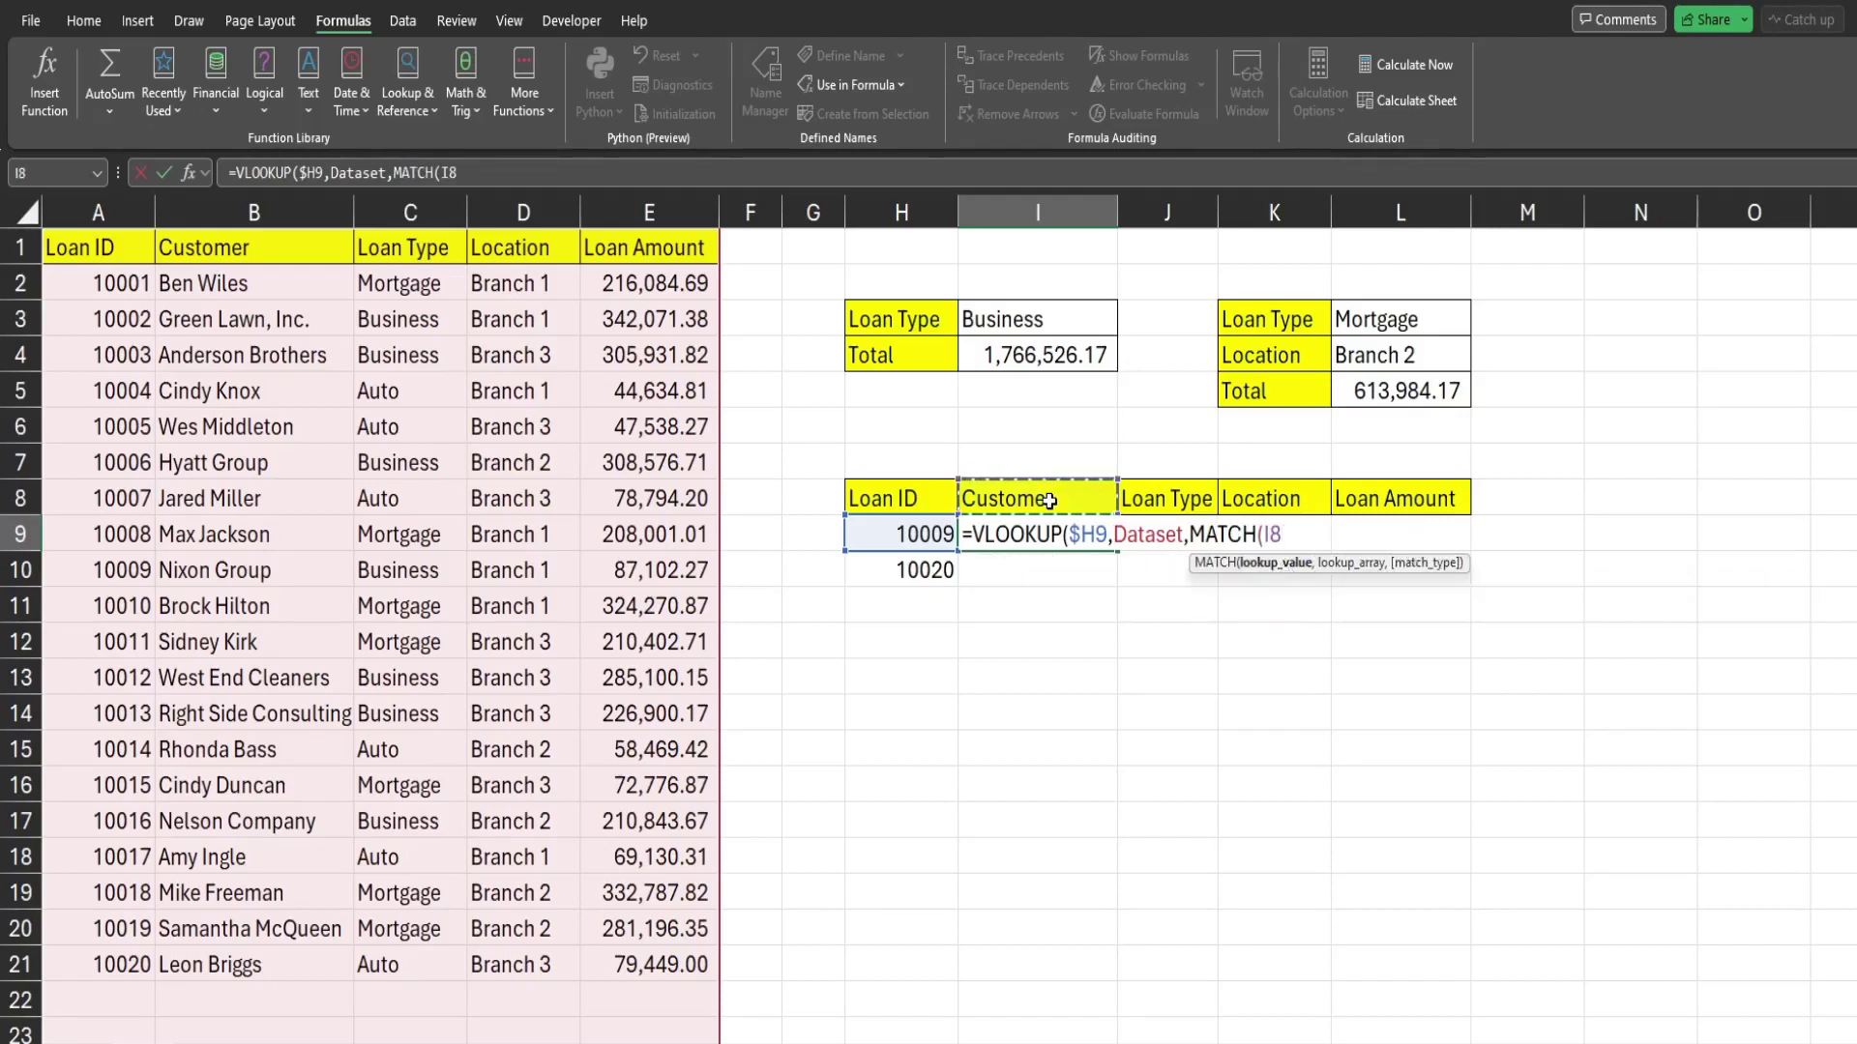
{"action": "key", "text": "F4"}
{"action": "key", "text": "F4"}
{"action": "type", "text": ","}
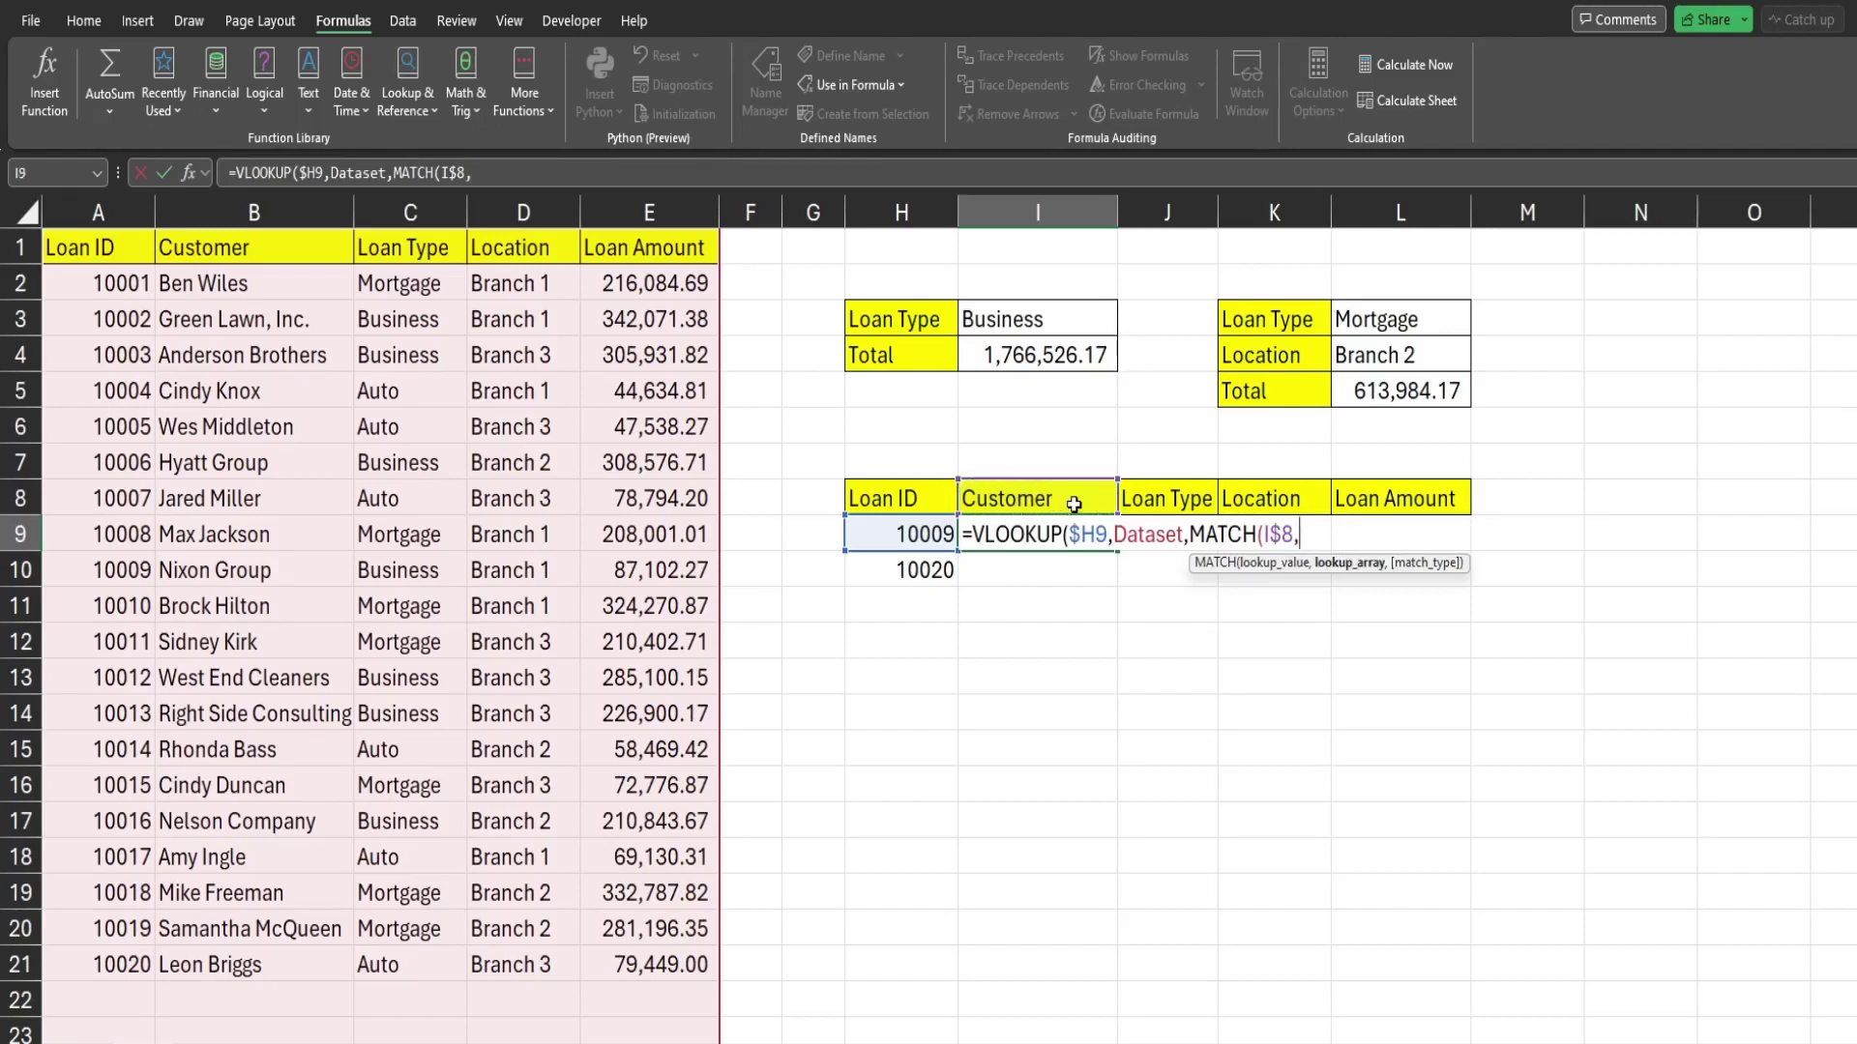
{"action": "type", "text": "Hader"}
{"action": "key", "text": "BackSpace"}
{"action": "key", "text": "BackSpace"}
{"action": "key", "text": "BackSpace"}
{"action": "key", "text": "BackSpace"}
{"action": "type", "text": "e"}
{"action": "key", "text": "Tab"}
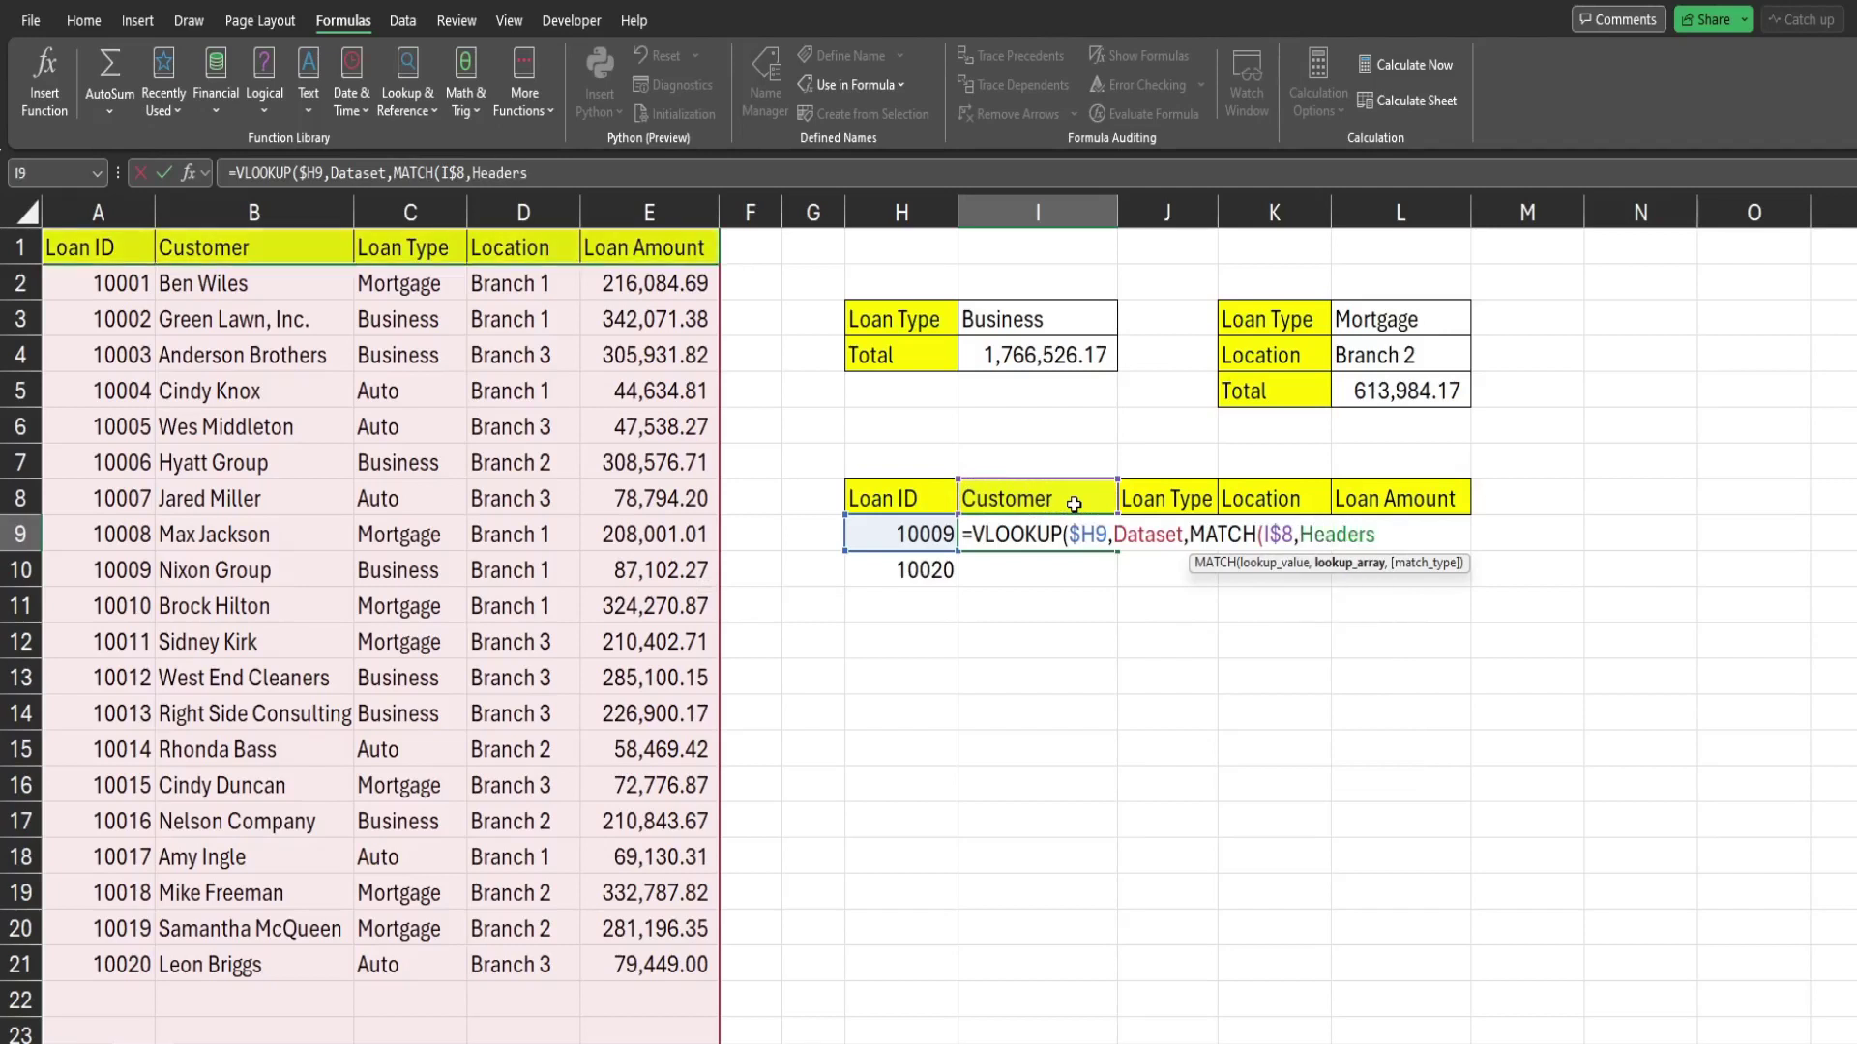
{"action": "type", "text": ","}
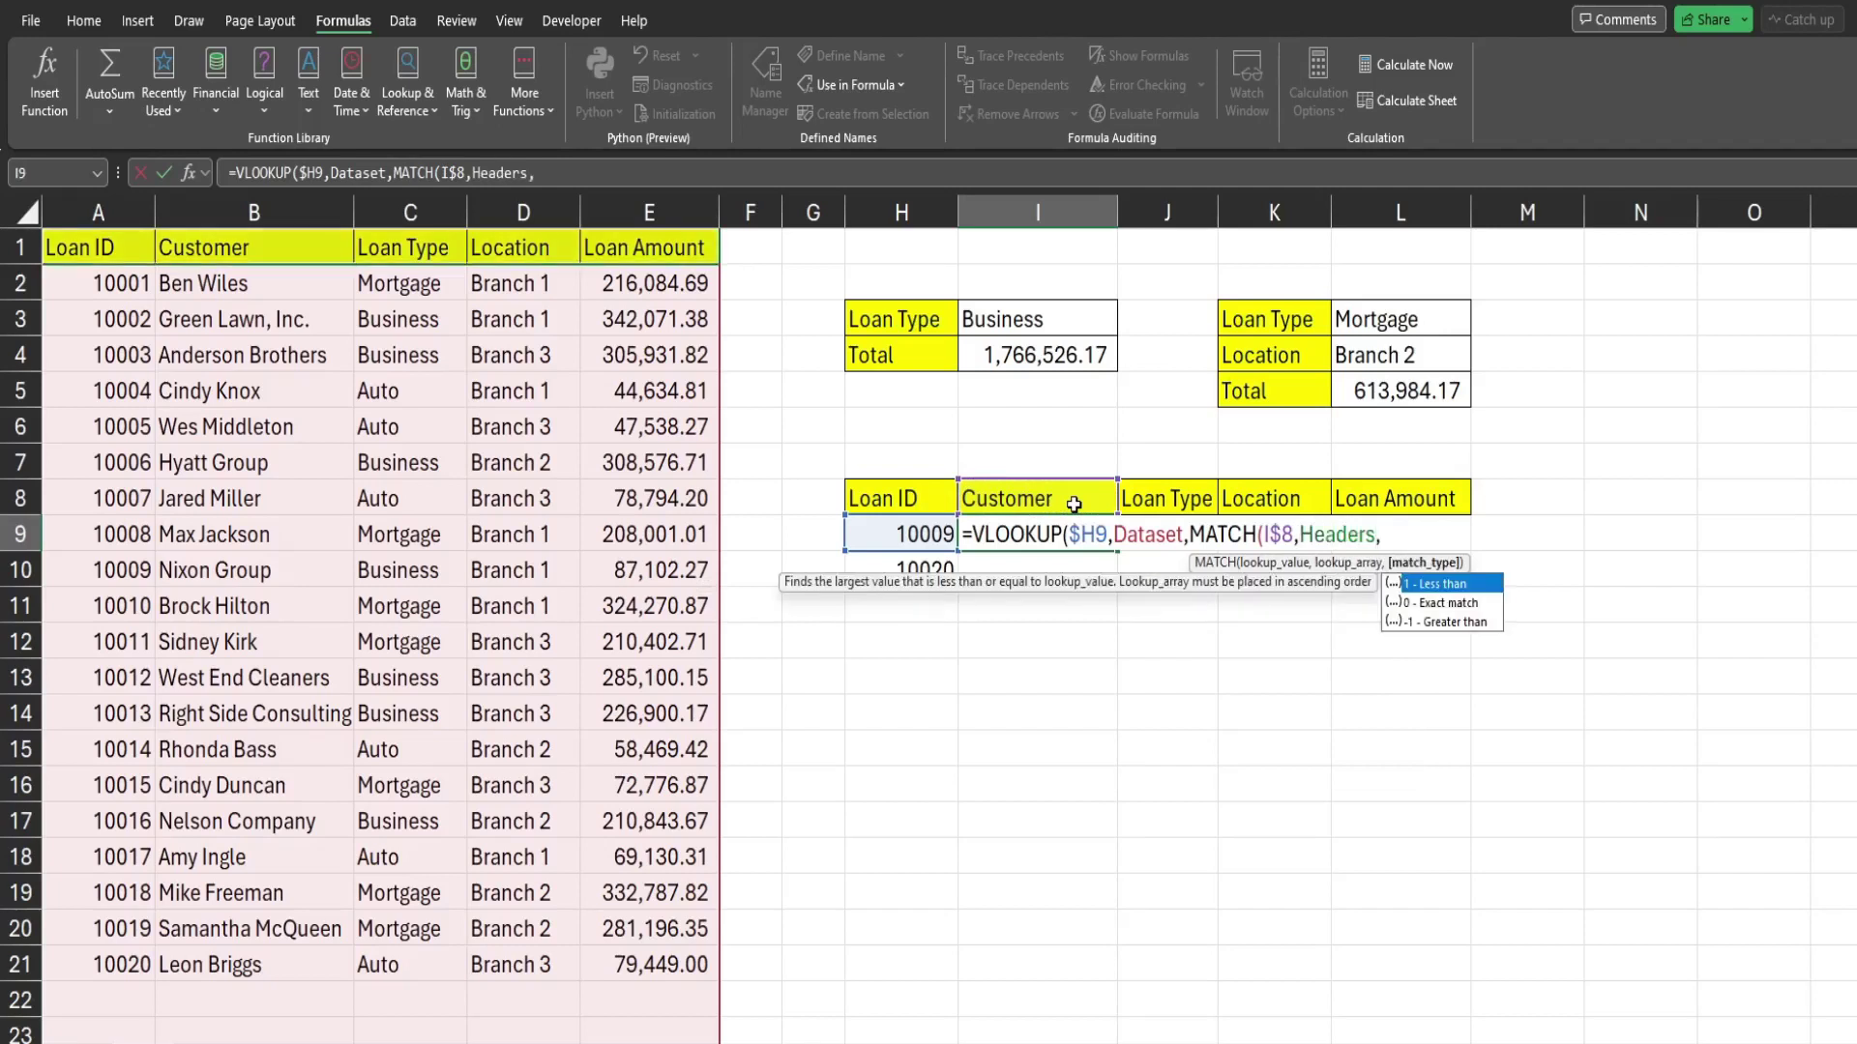
{"action": "type", "text": "0)"}
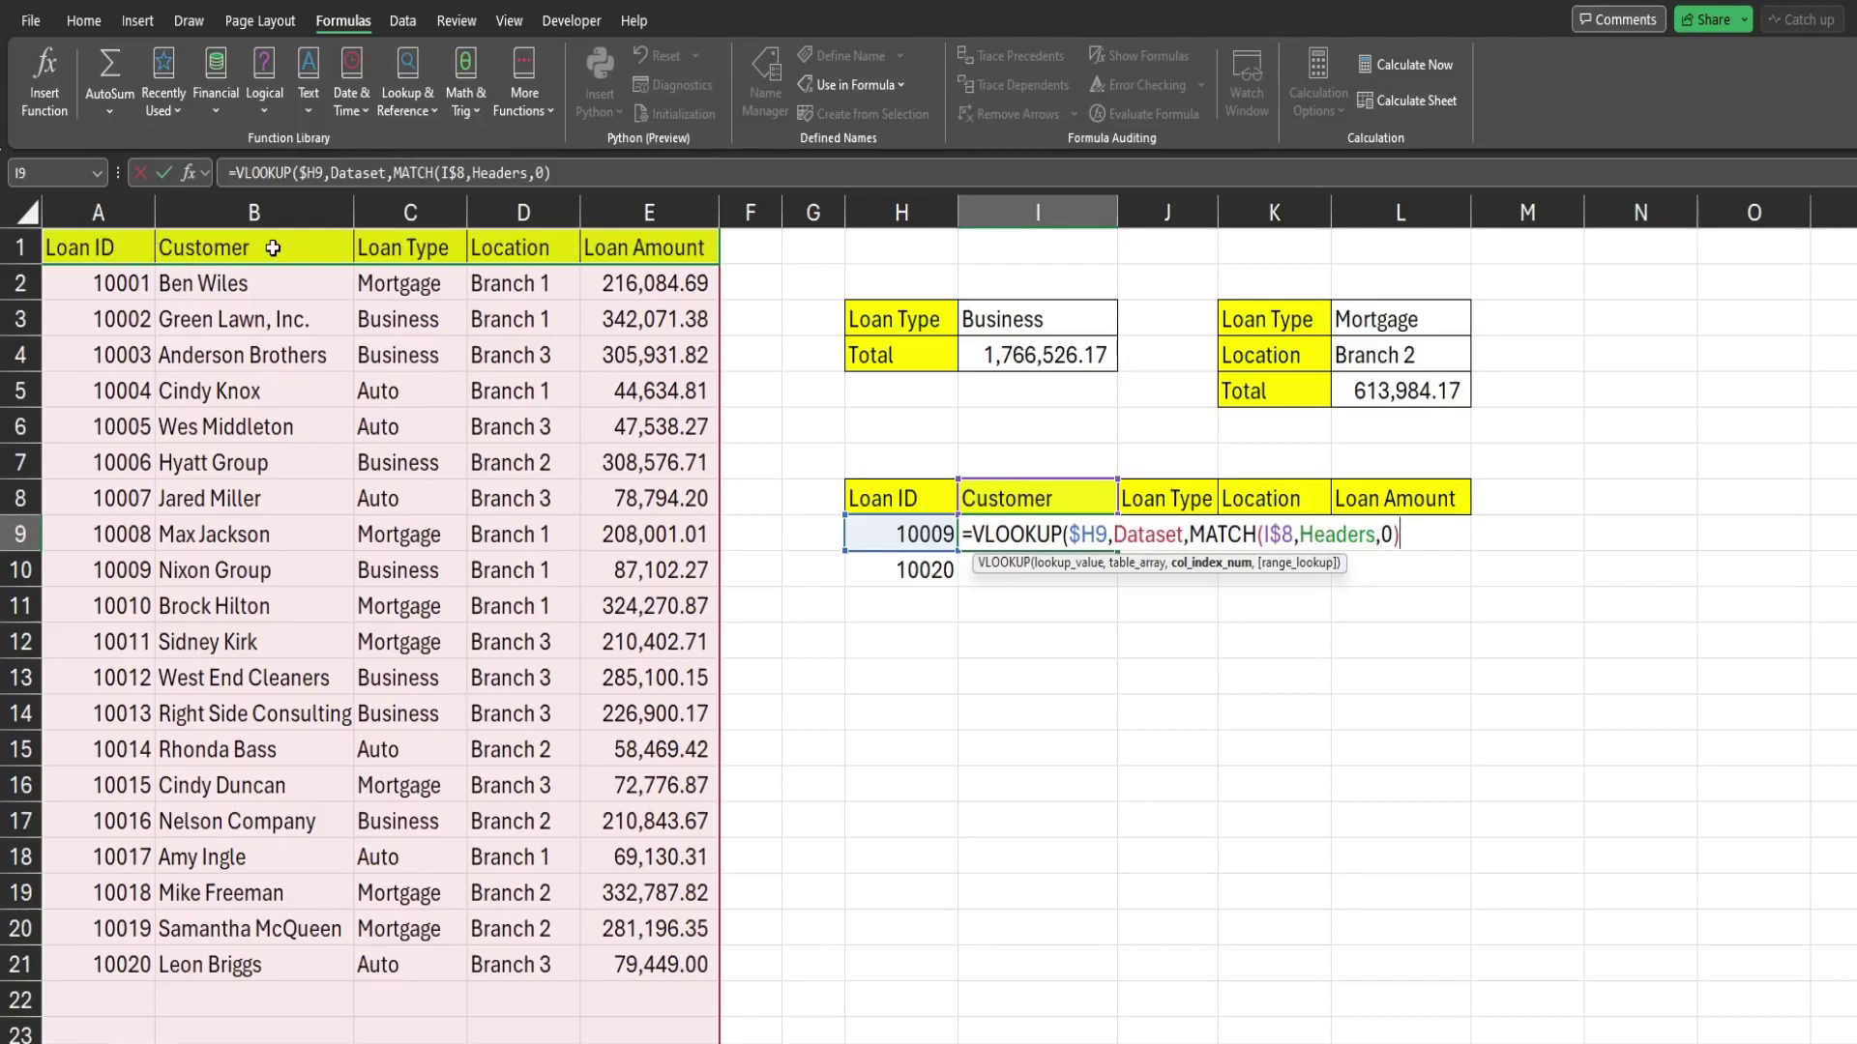
Step: Finish the VLOOKUP with range_lookup 0, returning Nixon Group for loan 10009
{"action": "left_click_drag", "start_coordinate": [1412, 540], "coordinate": [1189, 537]}
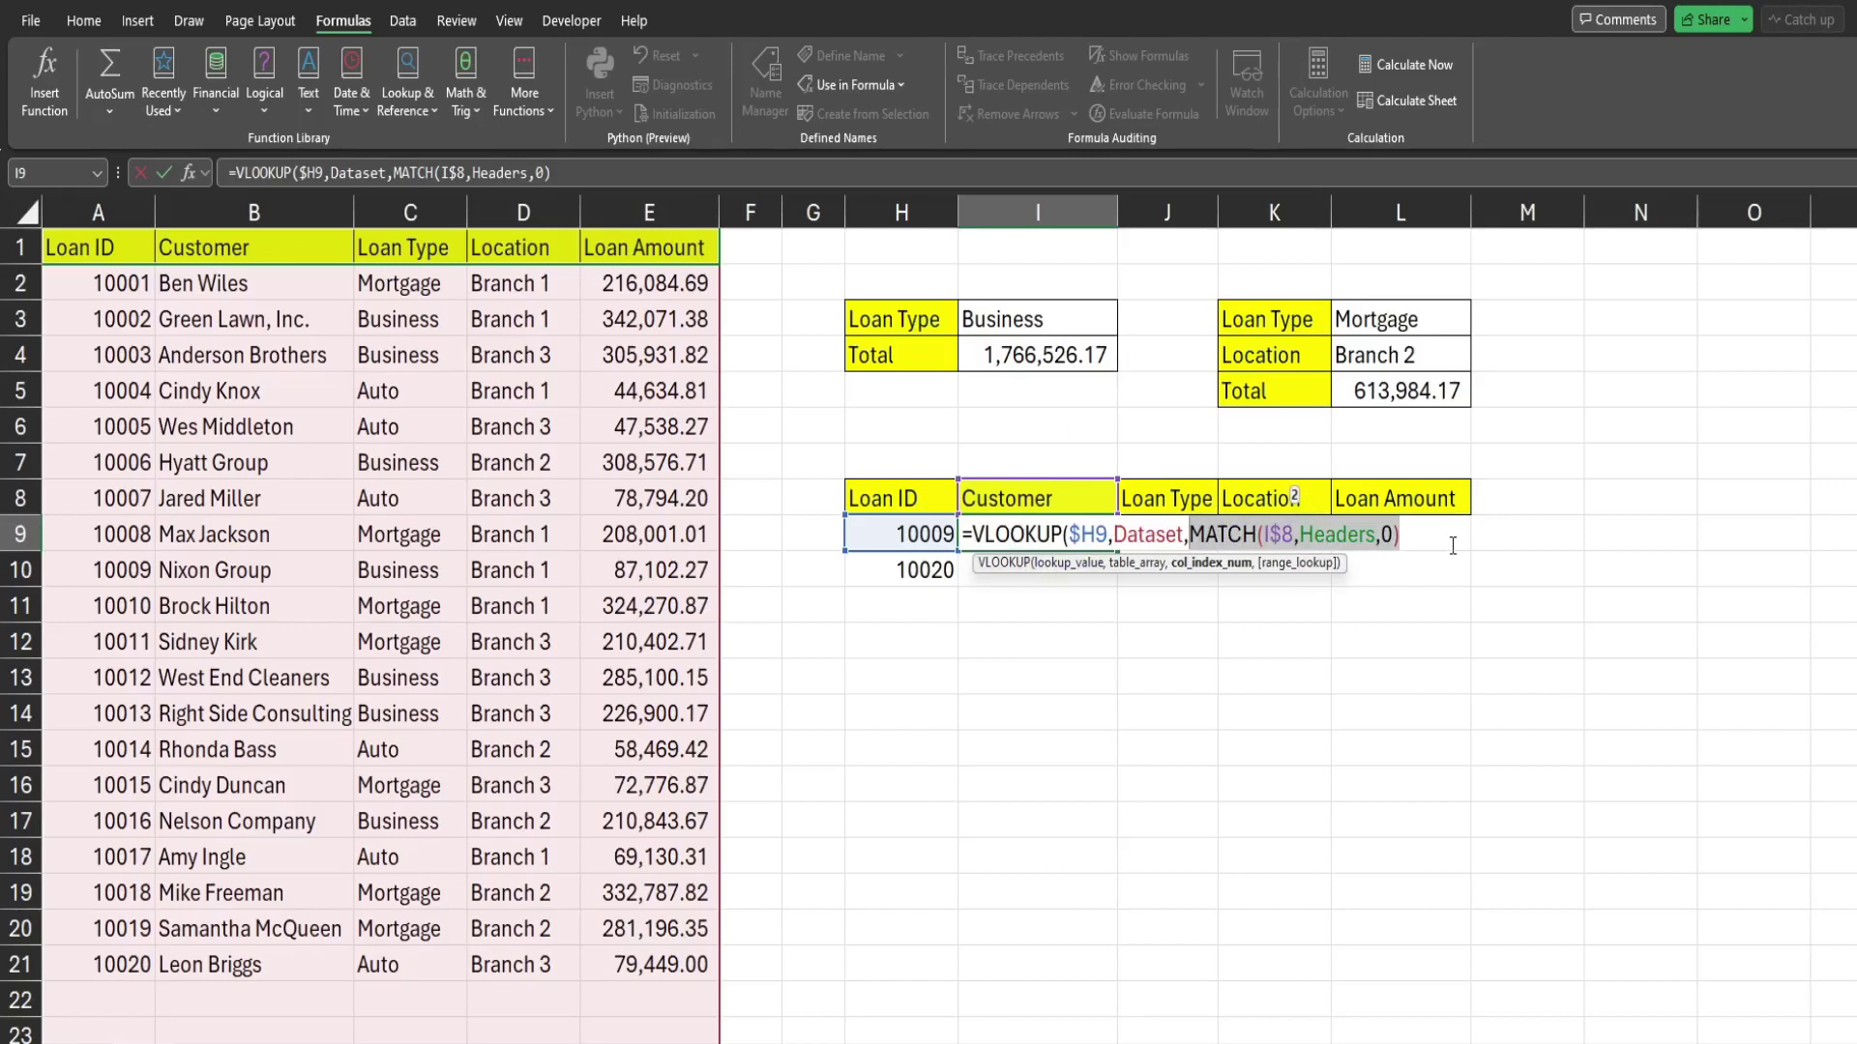
{"action": "left_click", "coordinate": [1414, 537]}
{"action": "type", "text": ",0"}
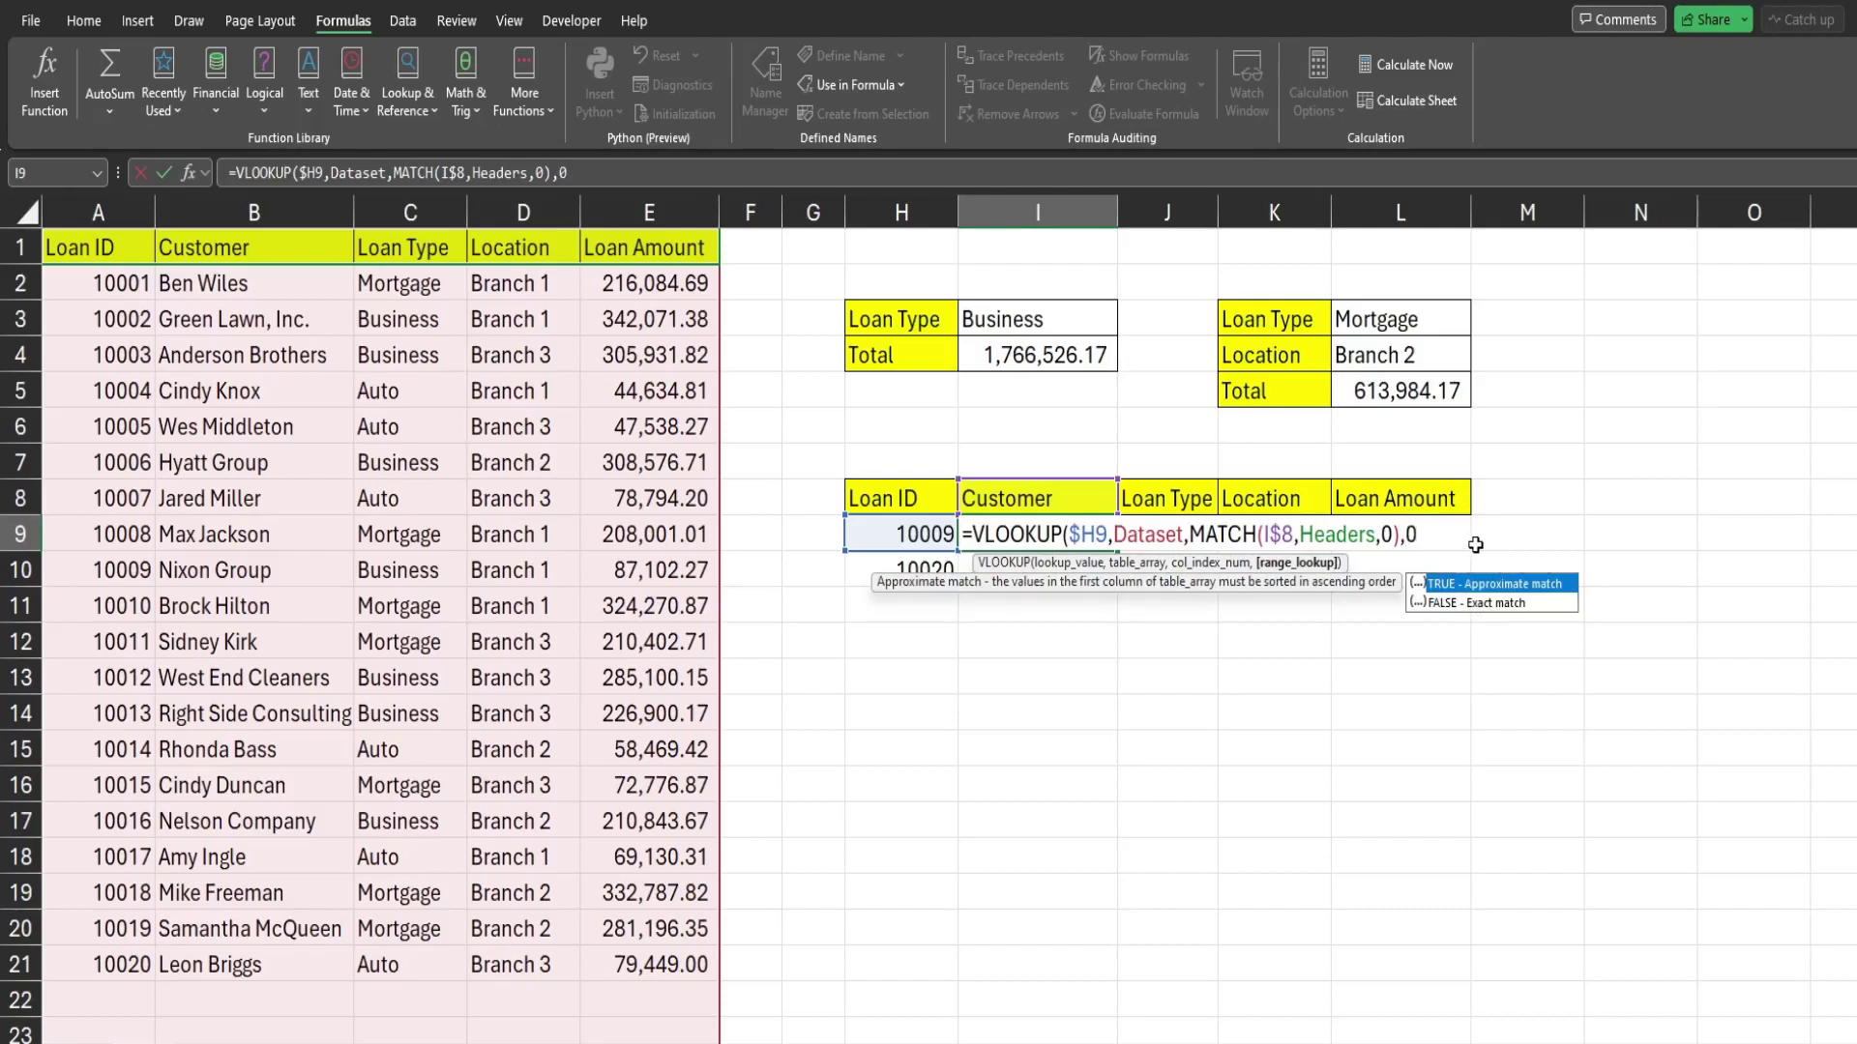
{"action": "type", "text": ")"}
{"action": "key", "text": "Return"}
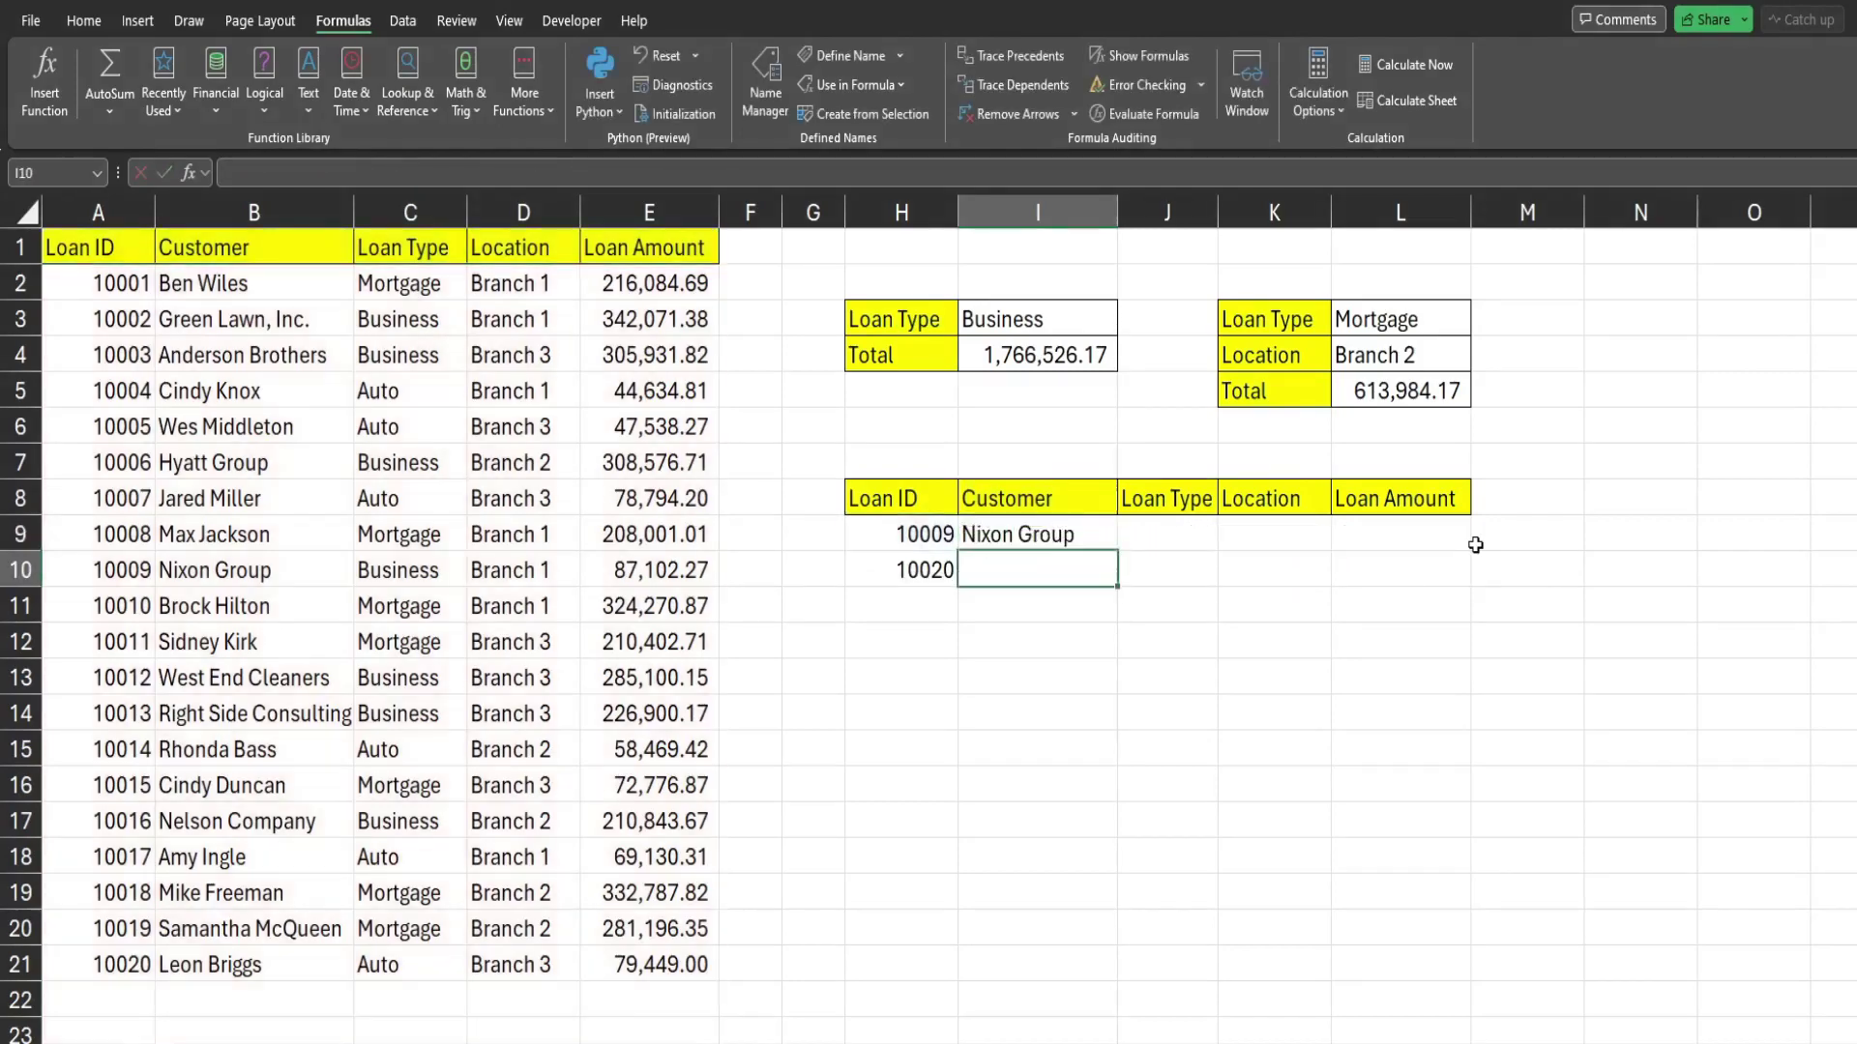
{"action": "left_click", "coordinate": [1094, 540]}
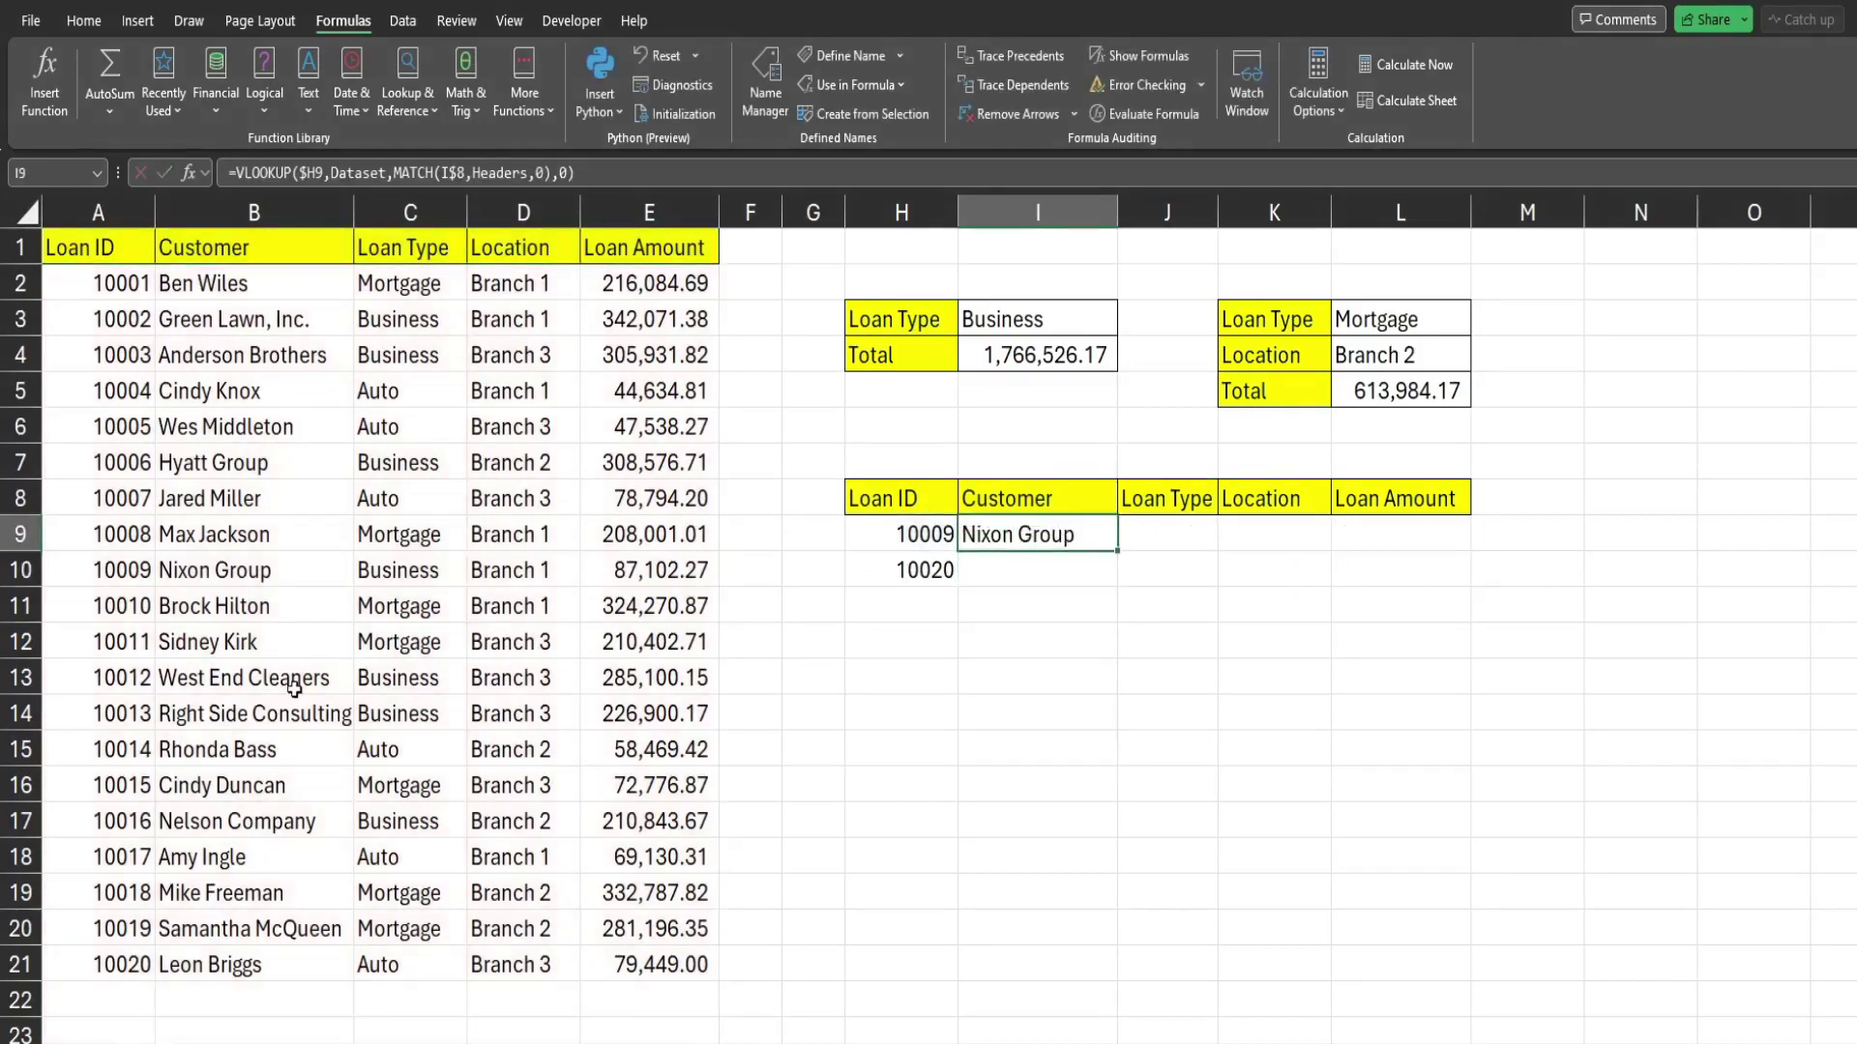
Step: Fill the I9 lookup formula across to L9 and check the copied formulas
{"action": "left_click_drag", "start_coordinate": [138, 582], "coordinate": [234, 587]}
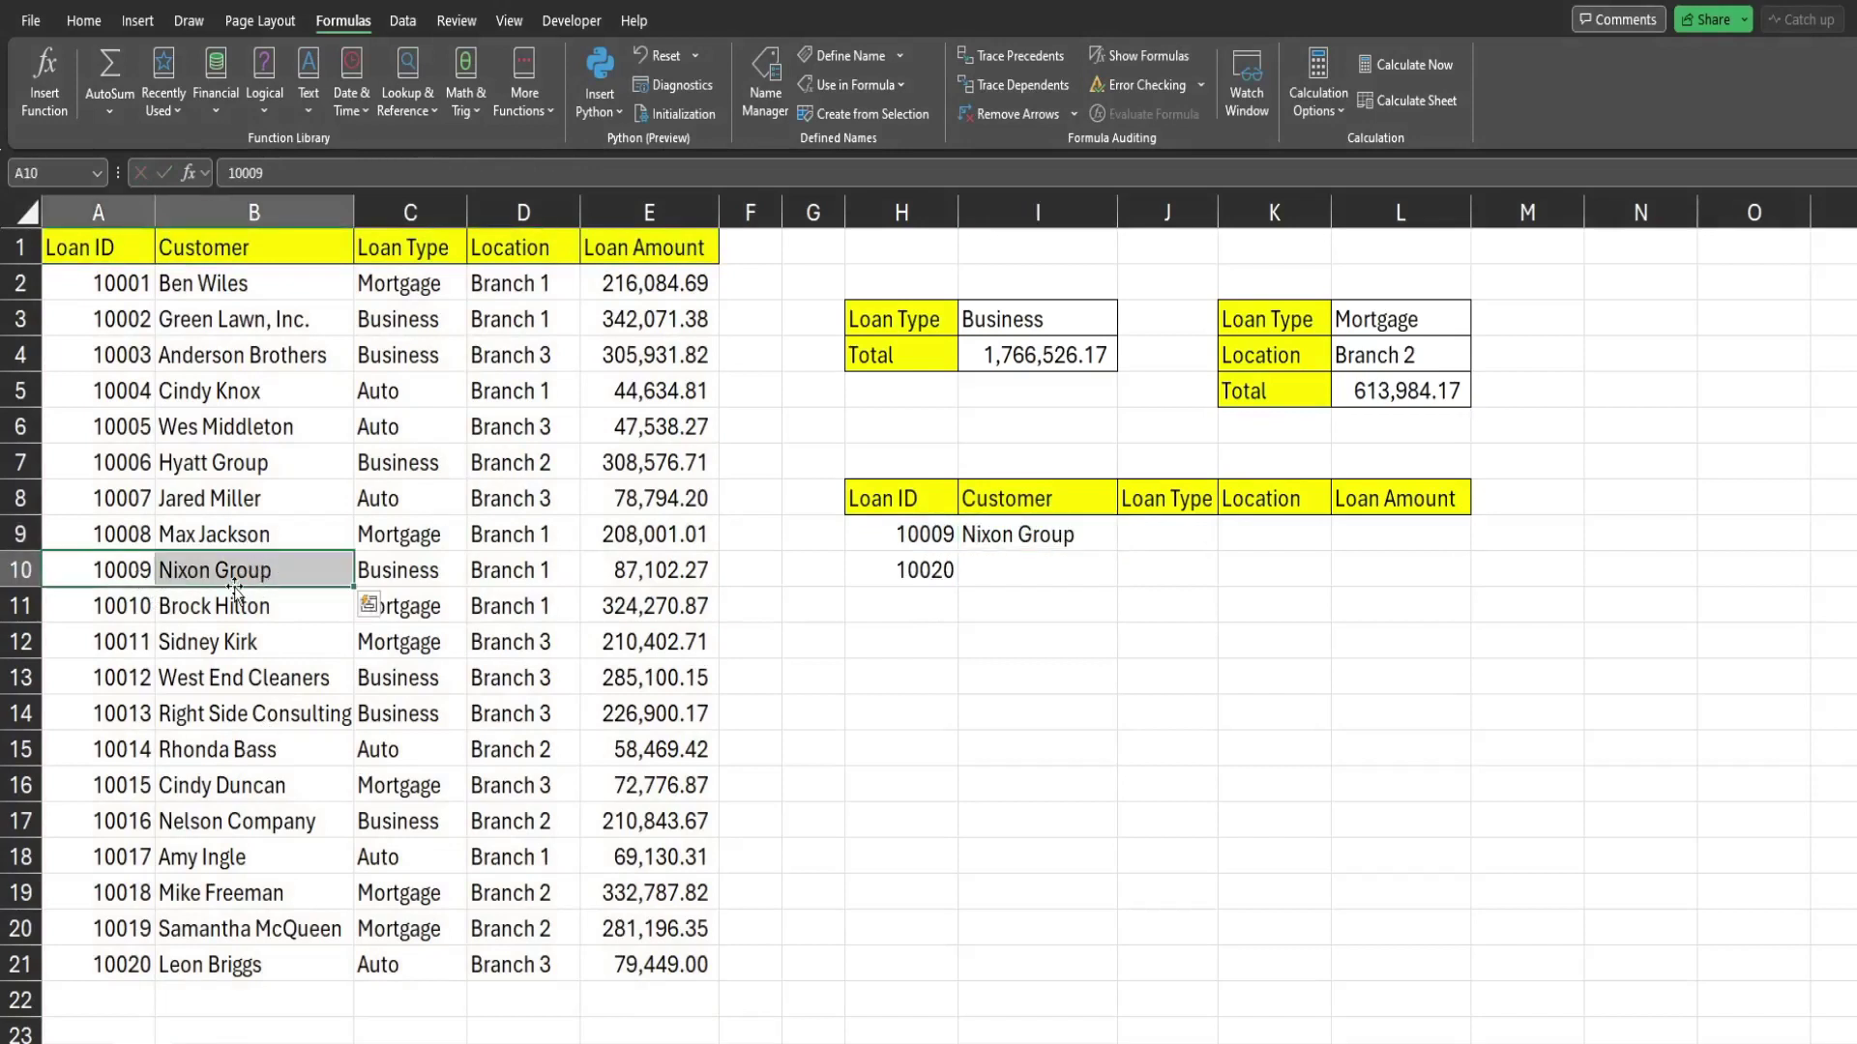
{"action": "left_click", "coordinate": [135, 572]}
{"action": "left_click_drag", "start_coordinate": [1057, 537], "coordinate": [1456, 534]}
{"action": "key", "text": "ctrl+r"}
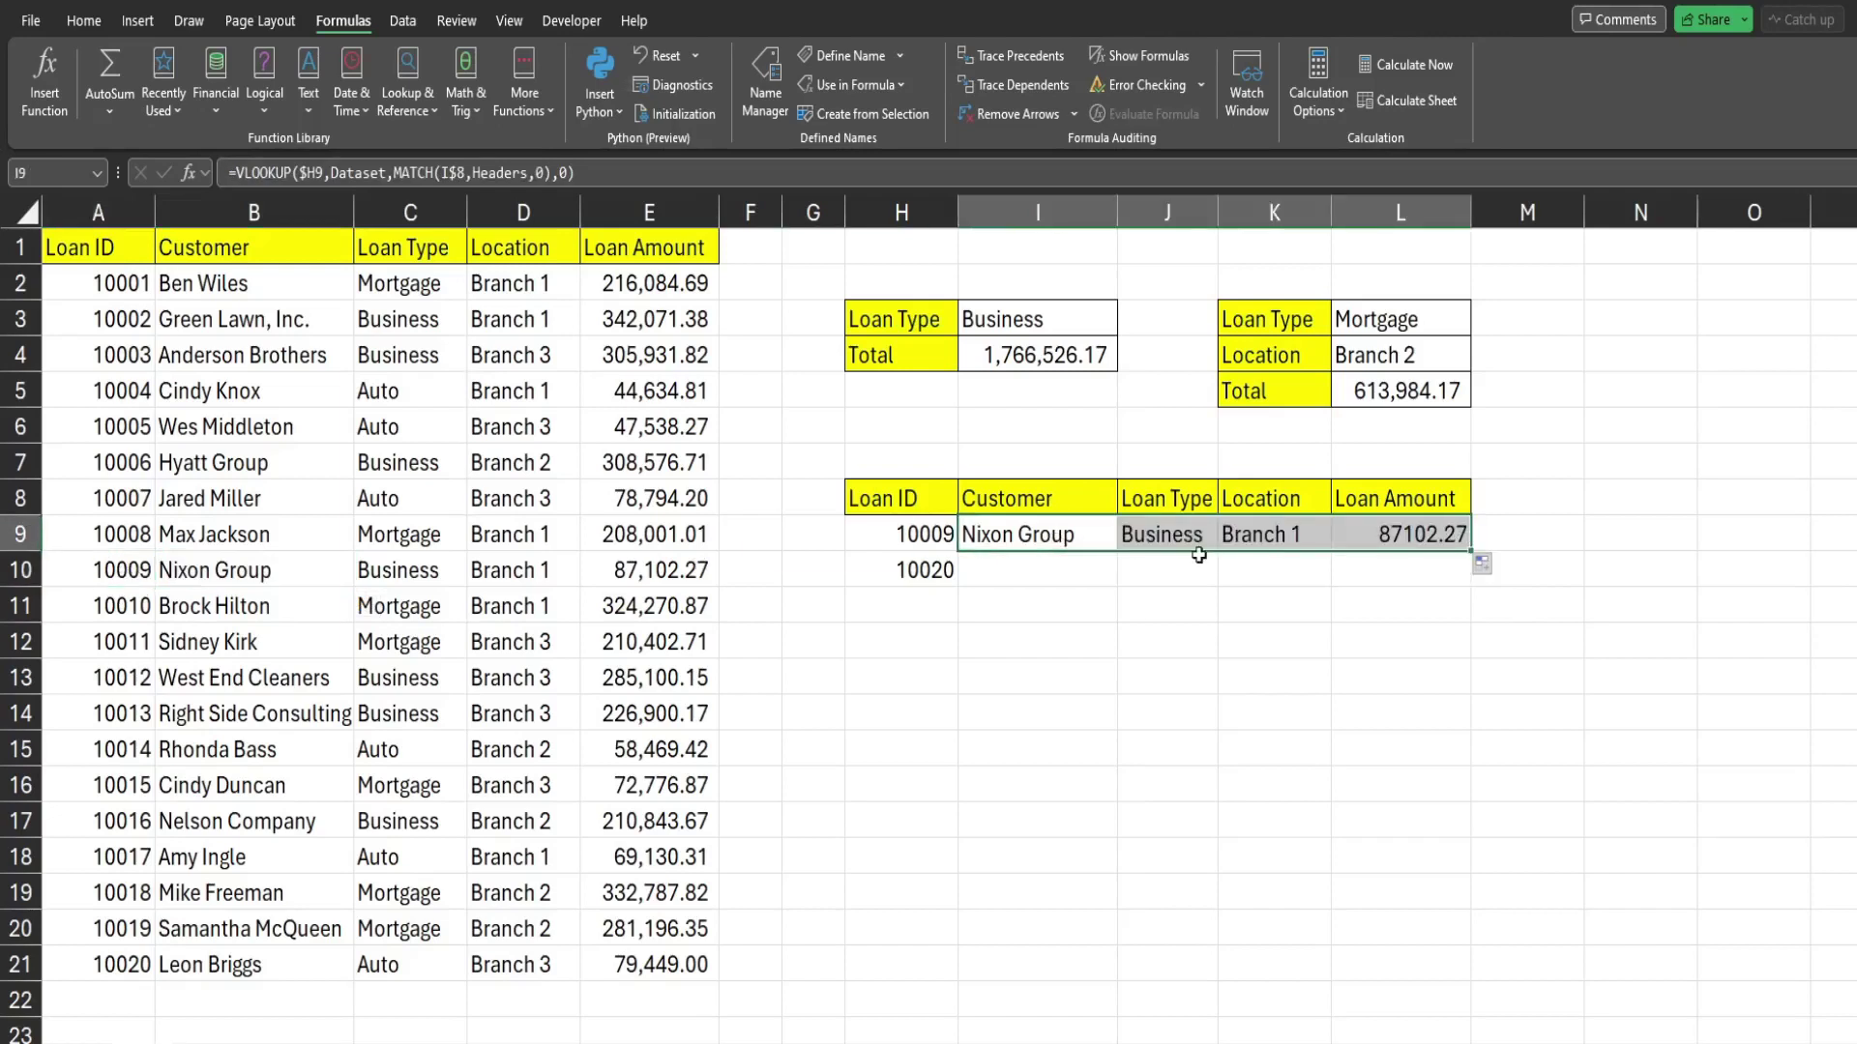
{"action": "left_click", "coordinate": [1165, 534]}
{"action": "left_click", "coordinate": [1250, 534]}
{"action": "left_click", "coordinate": [1389, 534]}
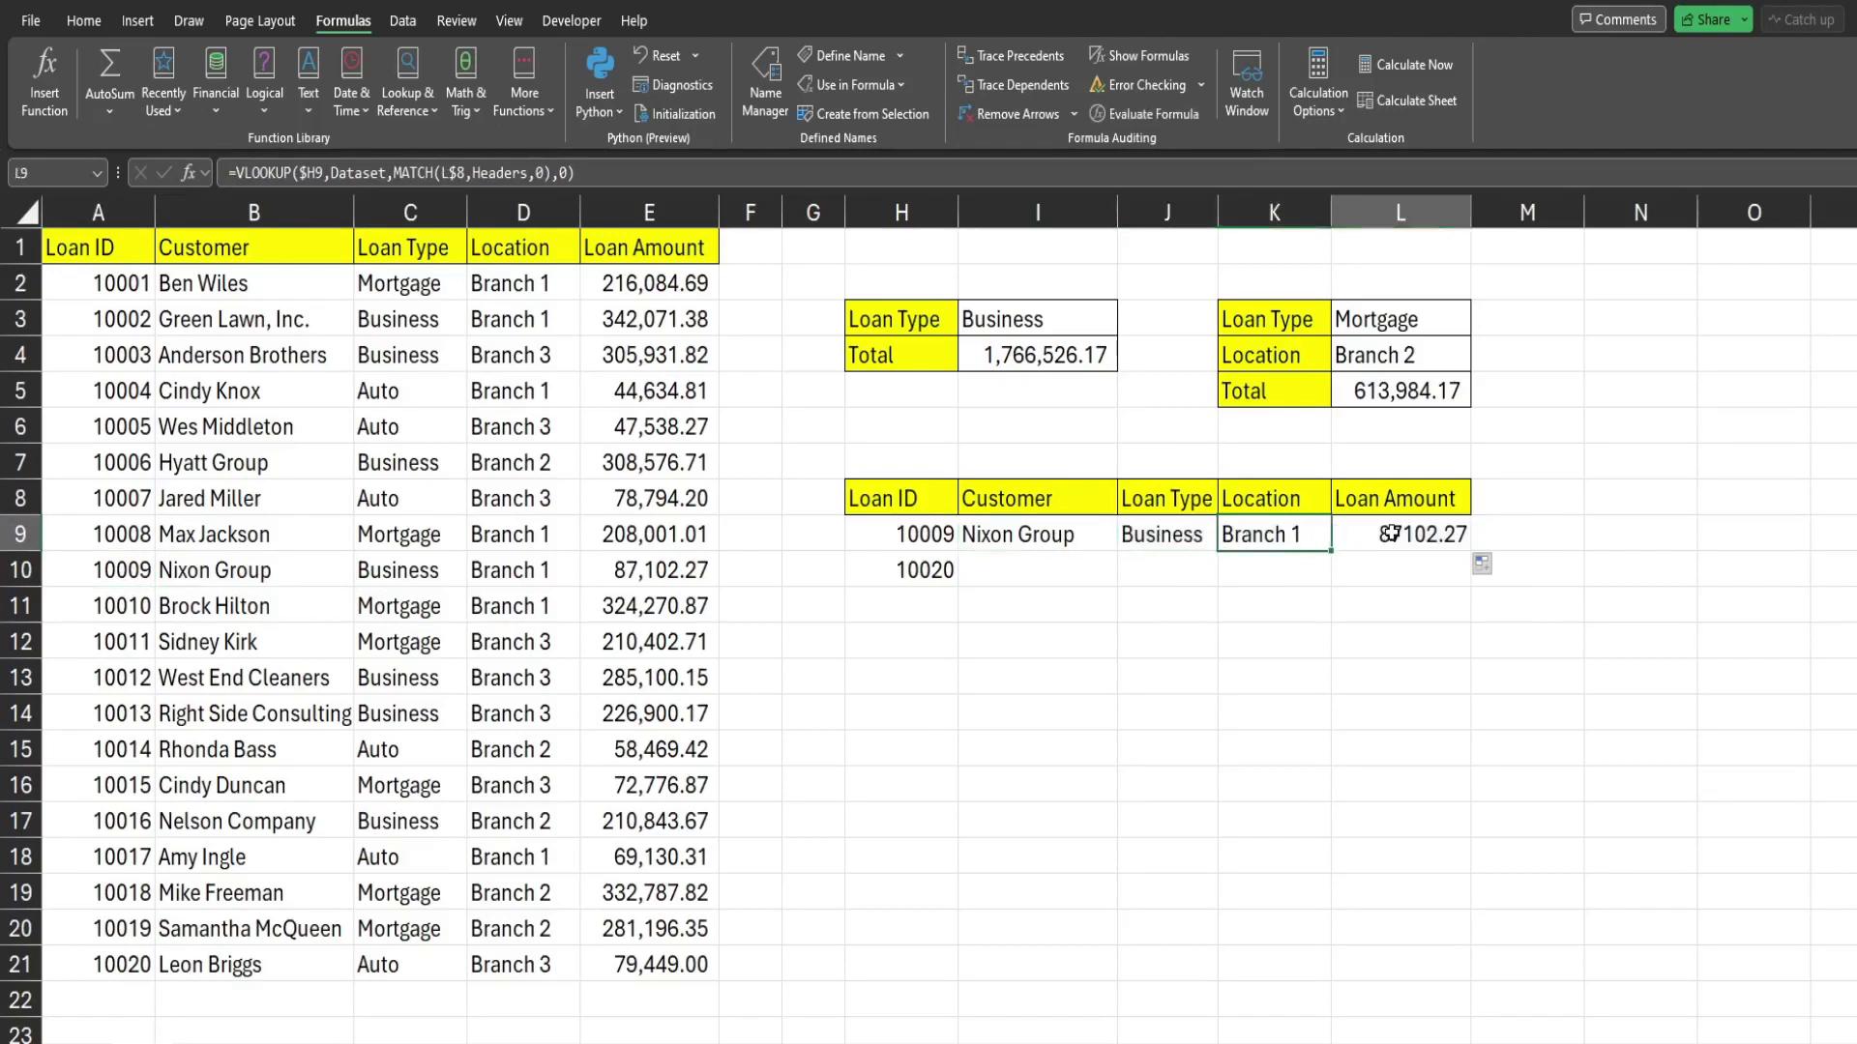
Step: Copy the I9:L9 lookups down to row 10 and verify loan 10020 against the data
{"action": "left_click_drag", "start_coordinate": [1064, 534], "coordinate": [1351, 534]}
{"action": "left_click_drag", "start_coordinate": [1471, 560], "coordinate": [1470, 585]}
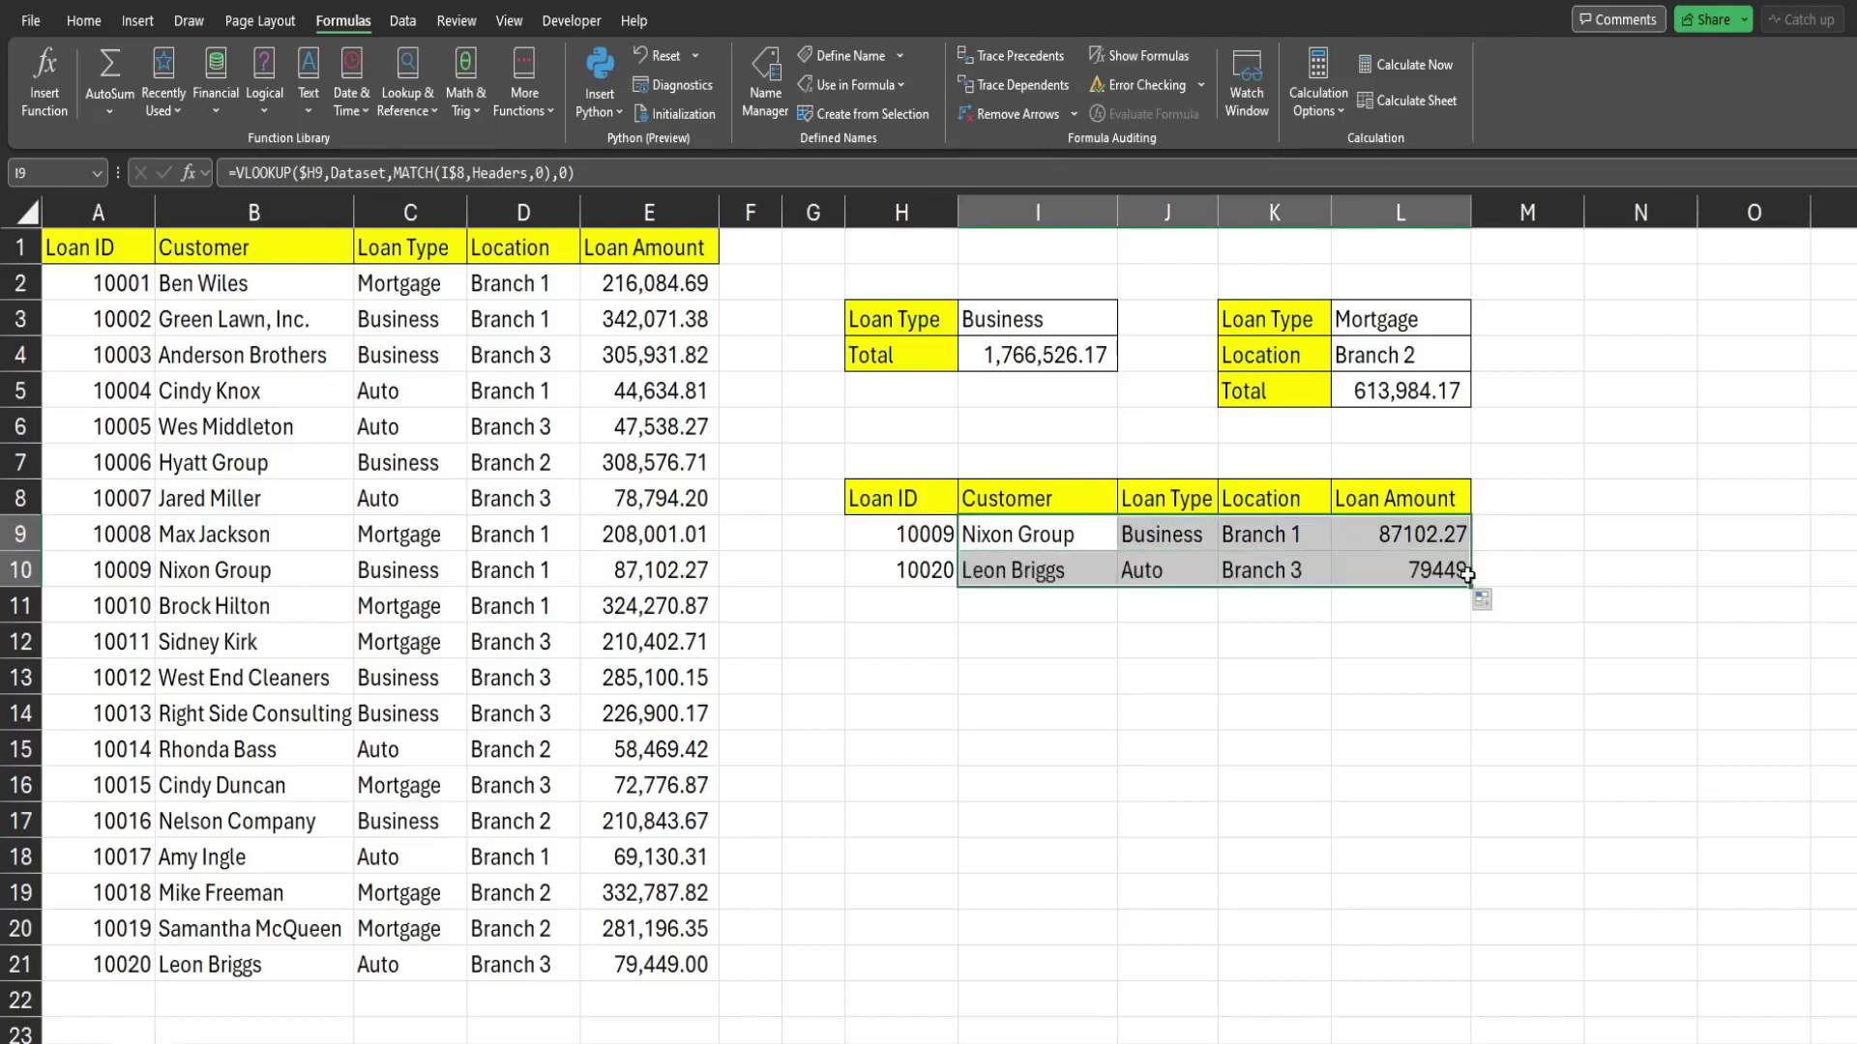
{"action": "left_click", "coordinate": [1069, 577]}
{"action": "left_click", "coordinate": [930, 577]}
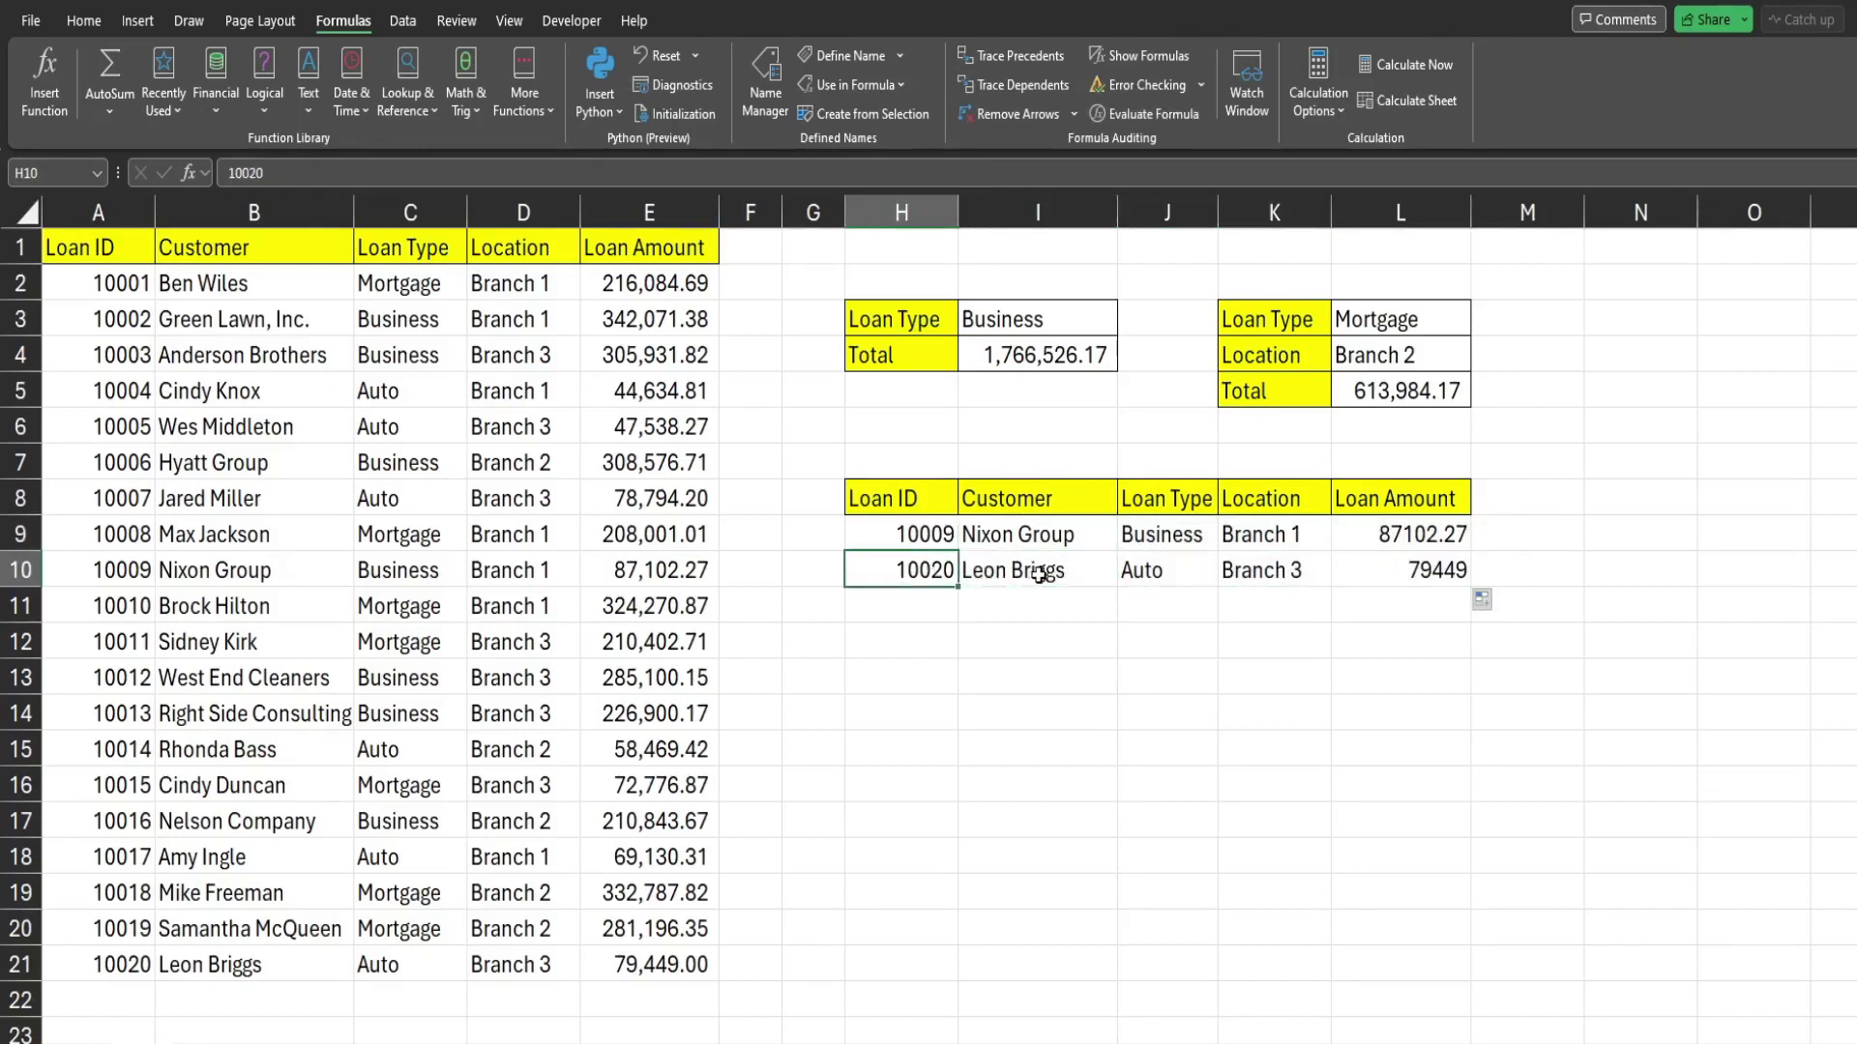
{"action": "key", "text": "Right"}
{"action": "left_click_drag", "start_coordinate": [100, 964], "coordinate": [601, 957]}
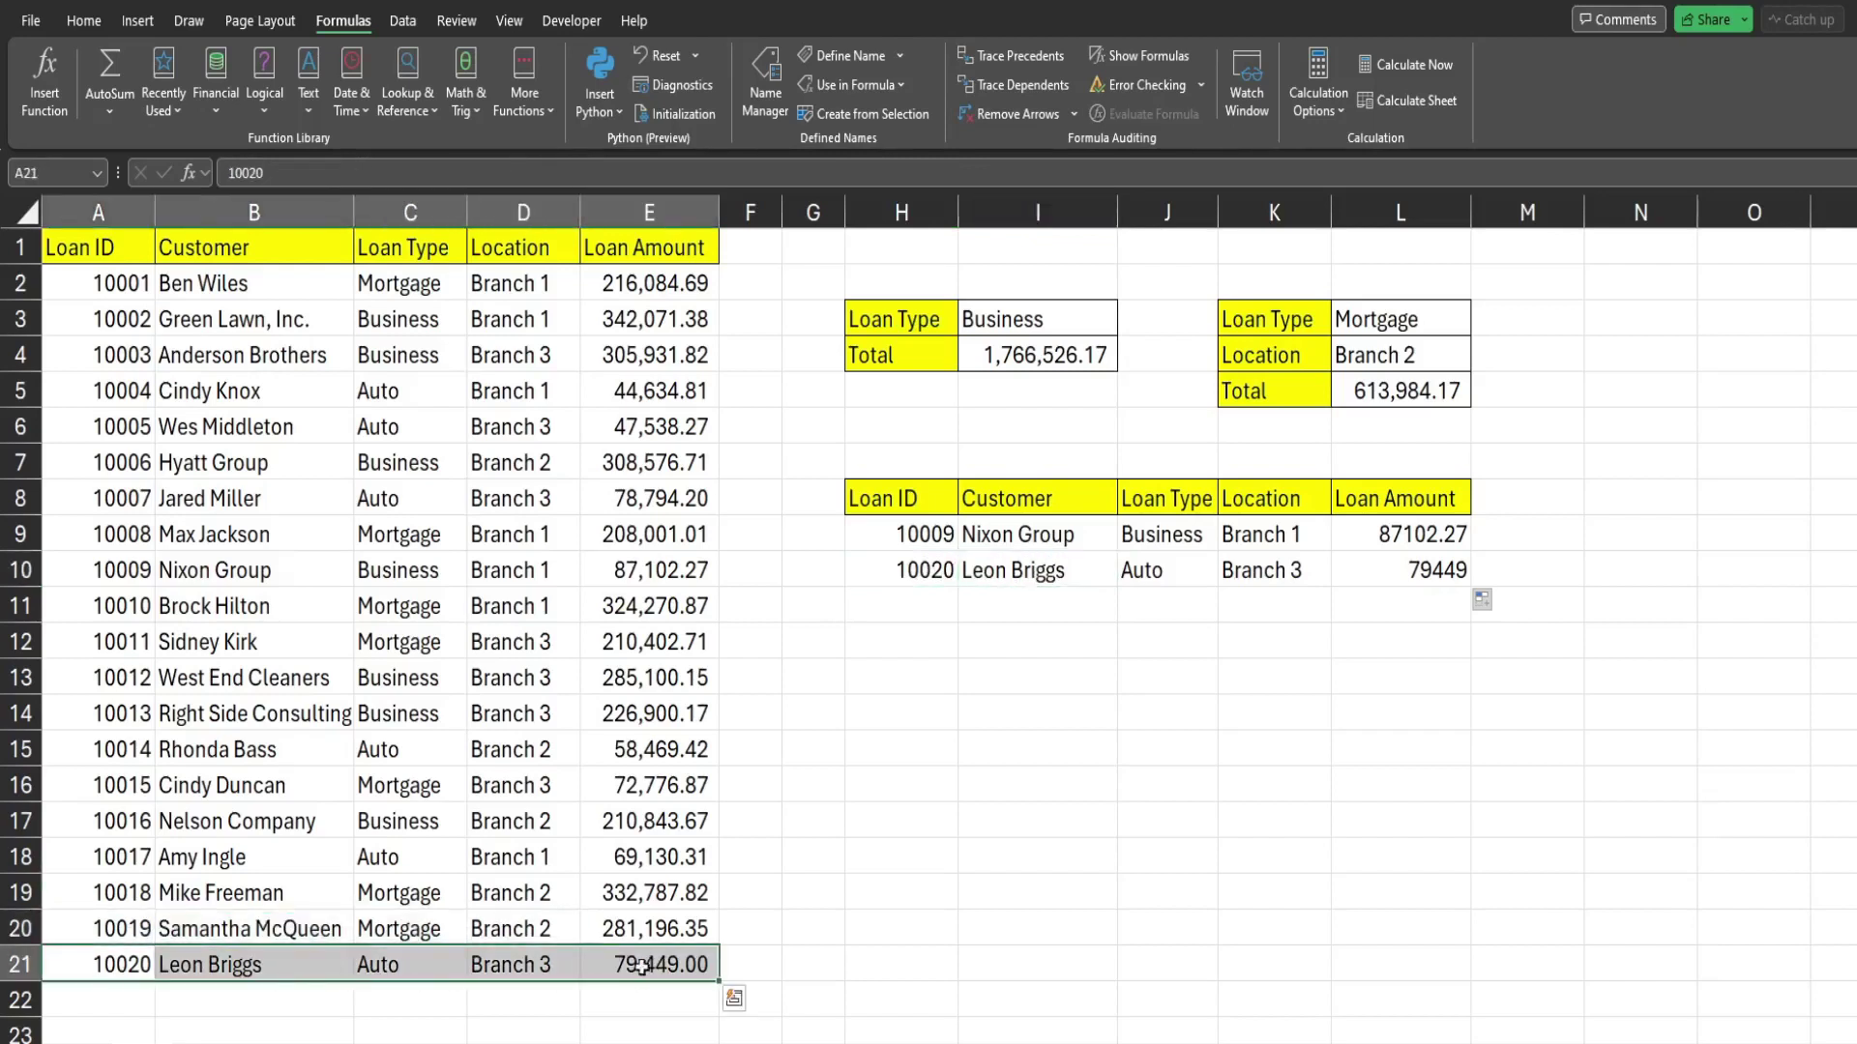